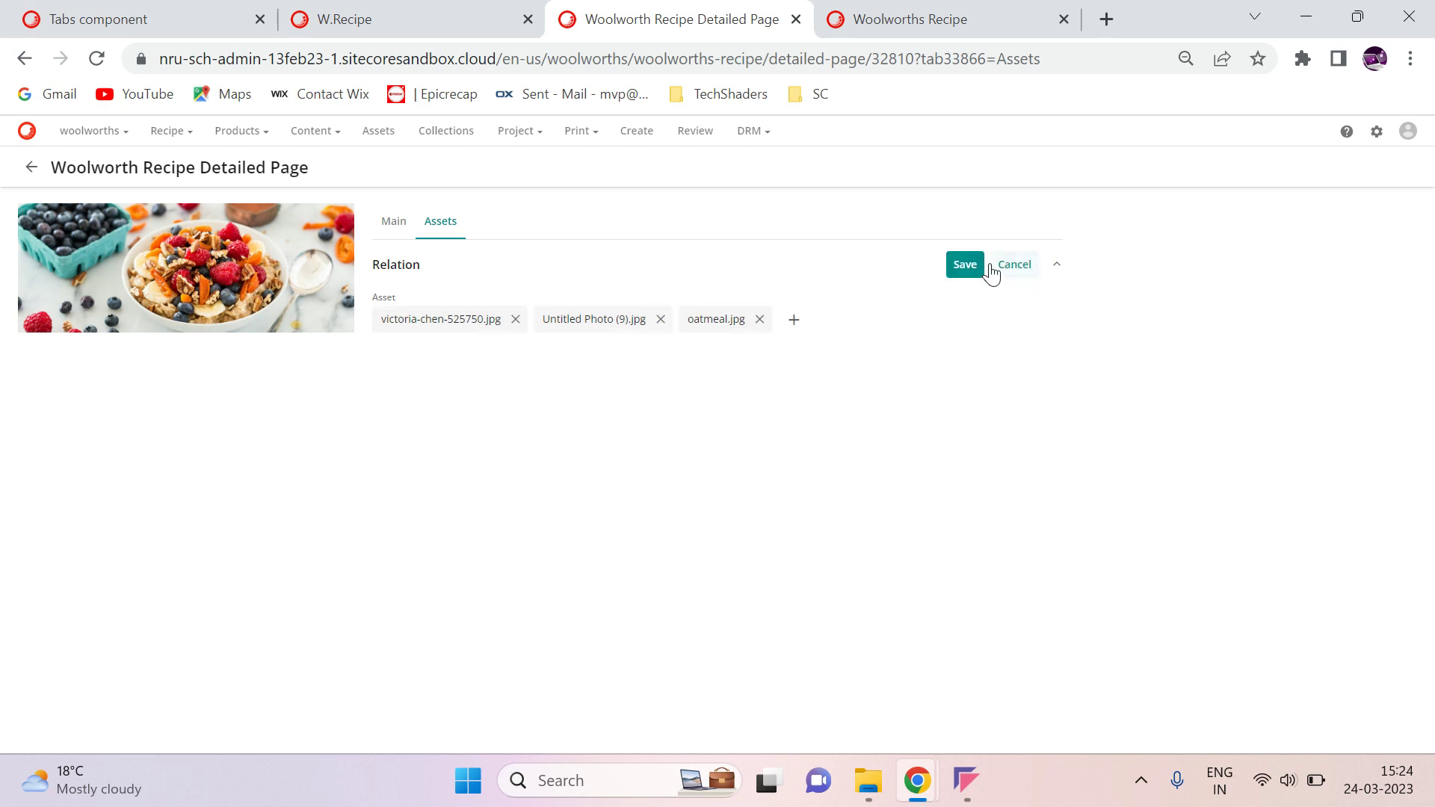
- Dismiss the asset picker without linking anything, then open the Assets library in a new tab
{"action": "left_click", "coordinate": [795, 324]}
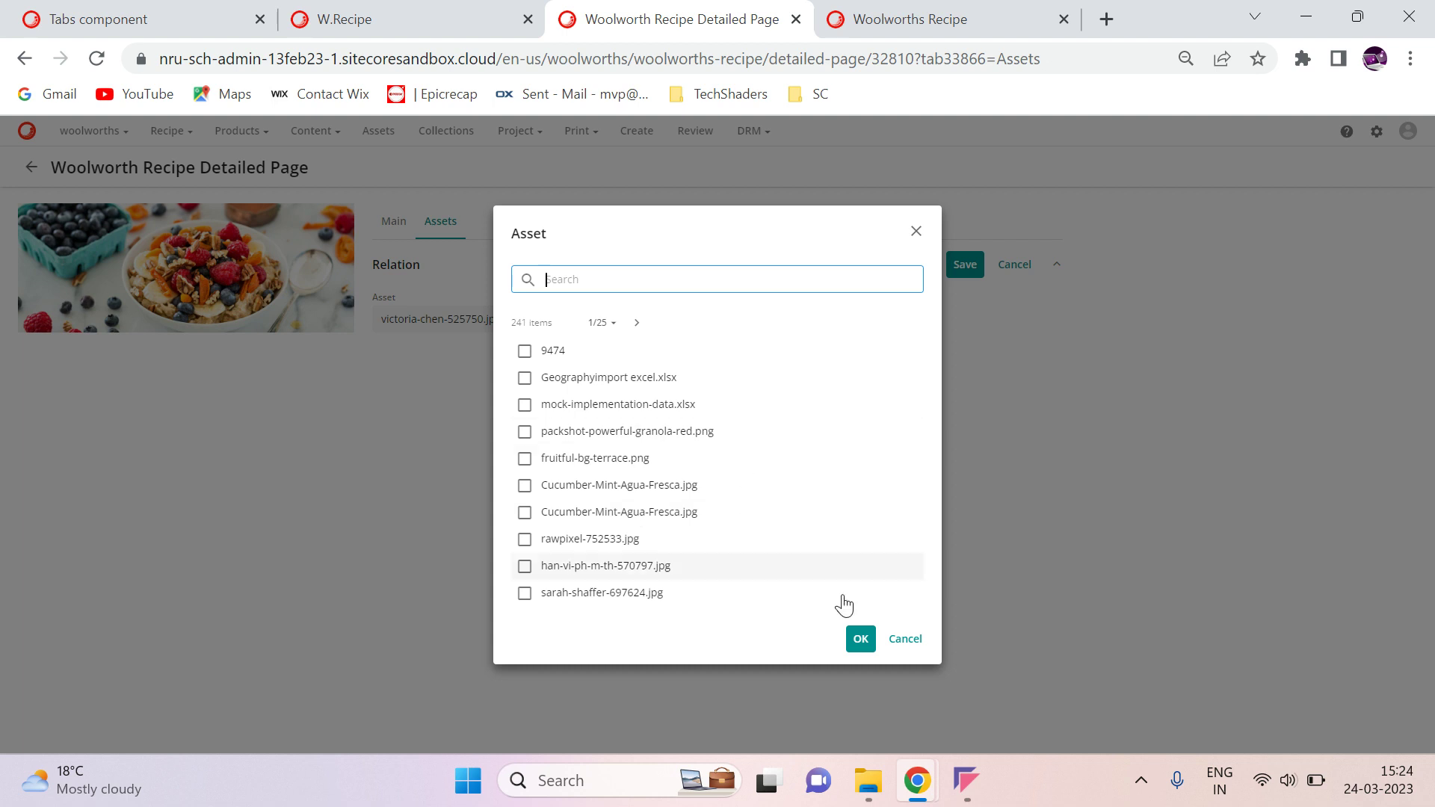
{"action": "left_click", "coordinate": [906, 640]}
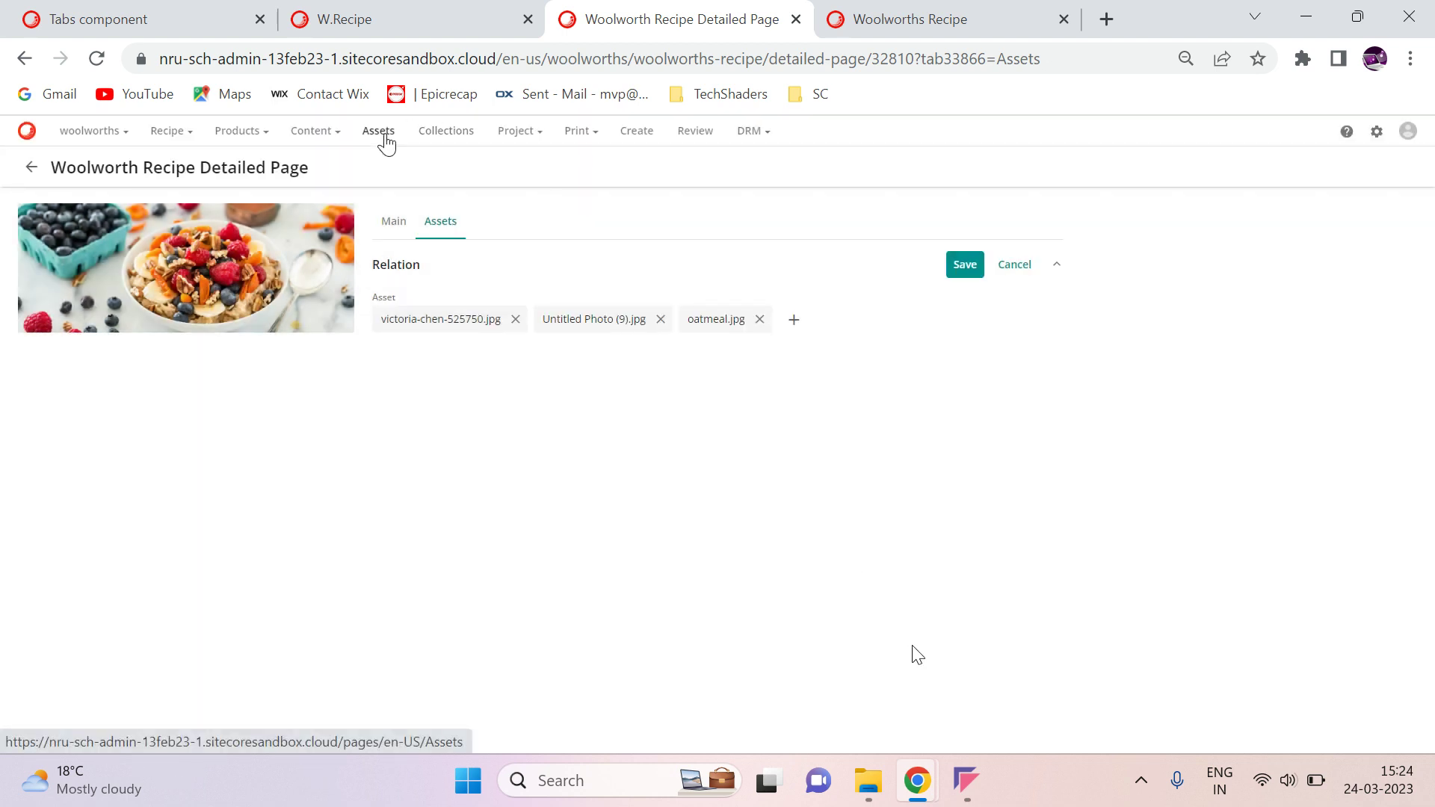
{"action": "middle_click", "coordinate": [386, 142]}
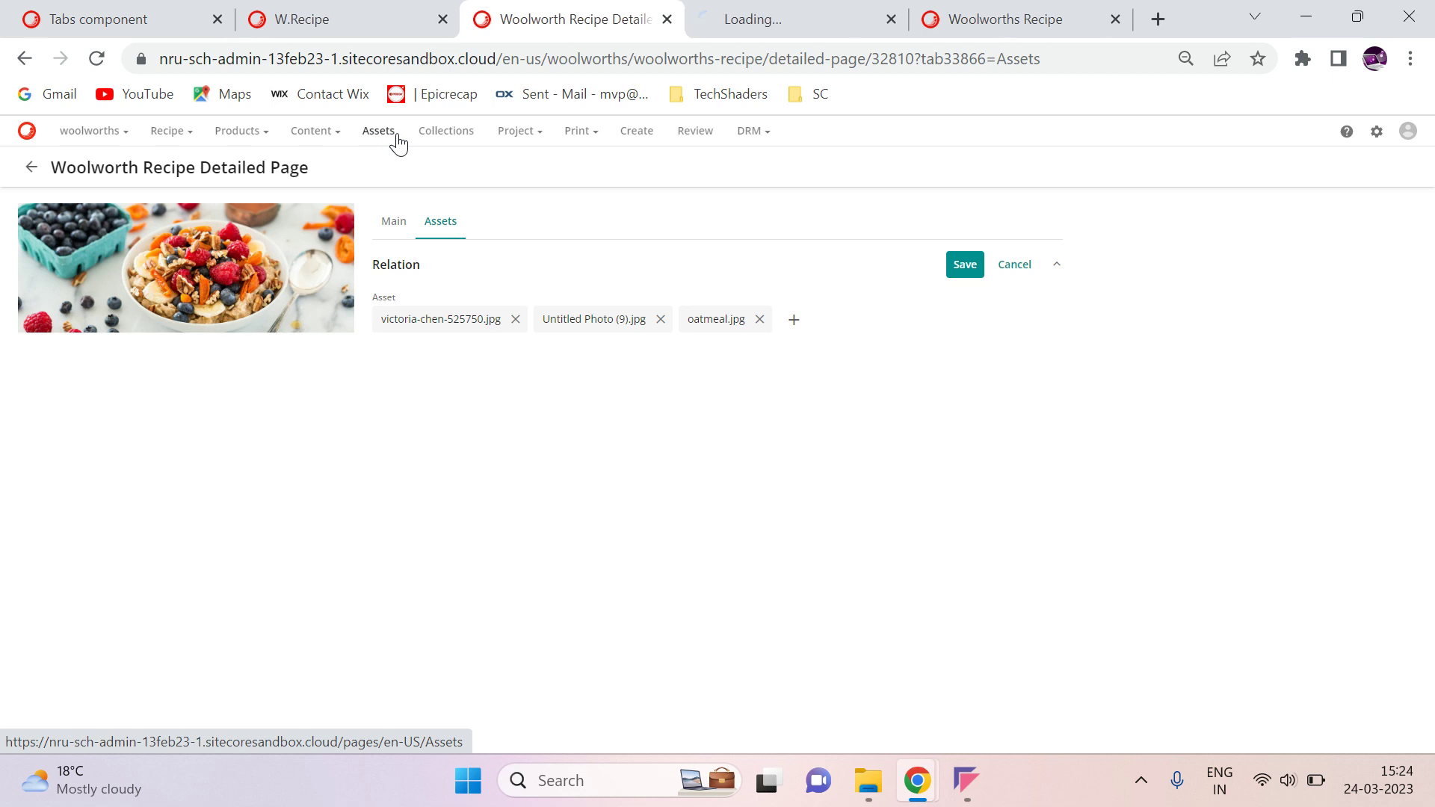
{"action": "left_click", "coordinate": [852, 15]}
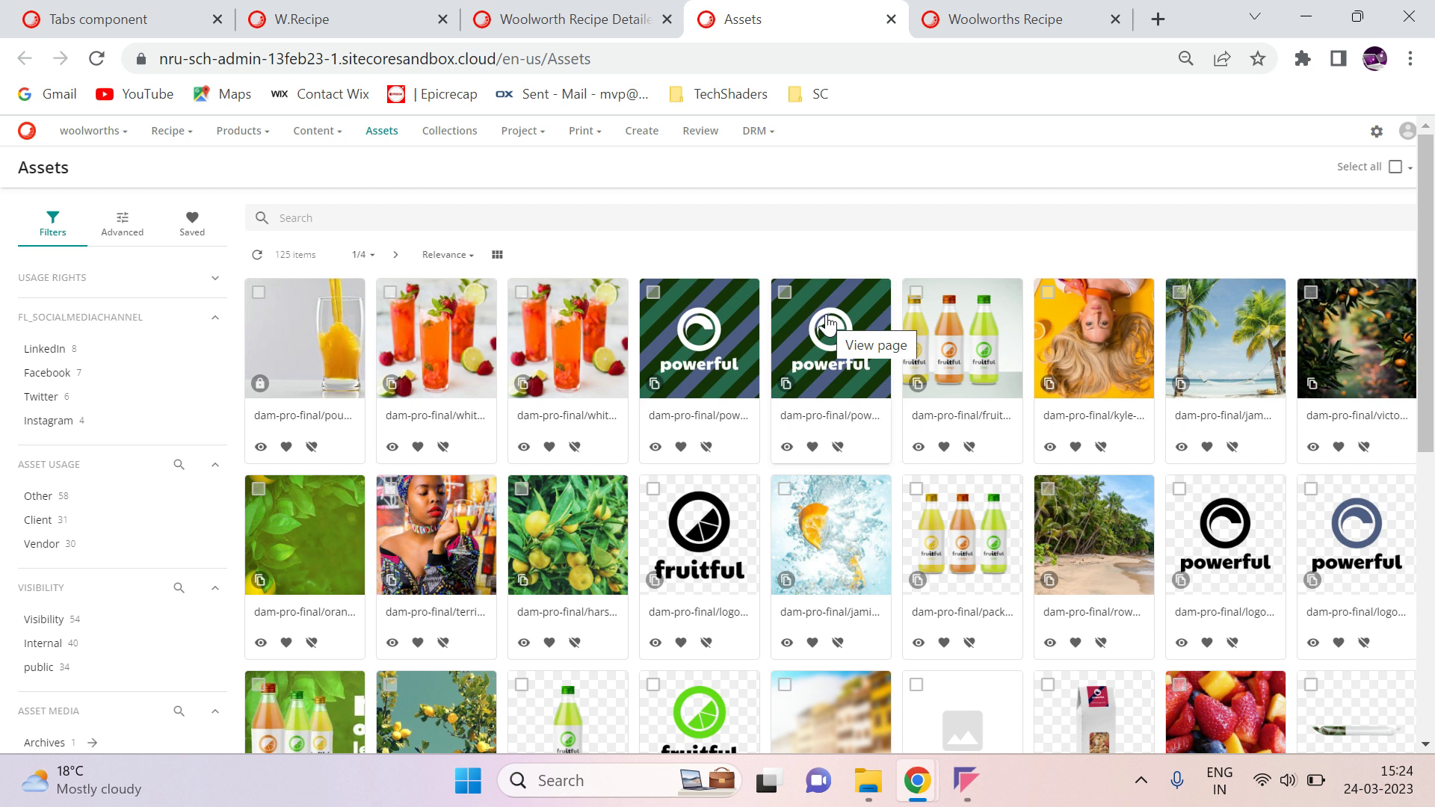
{"action": "left_click", "coordinate": [359, 11]}
- Add two empty rows to the Main tab and put a visible Creation component in the second
{"action": "left_click", "coordinate": [91, 4]}
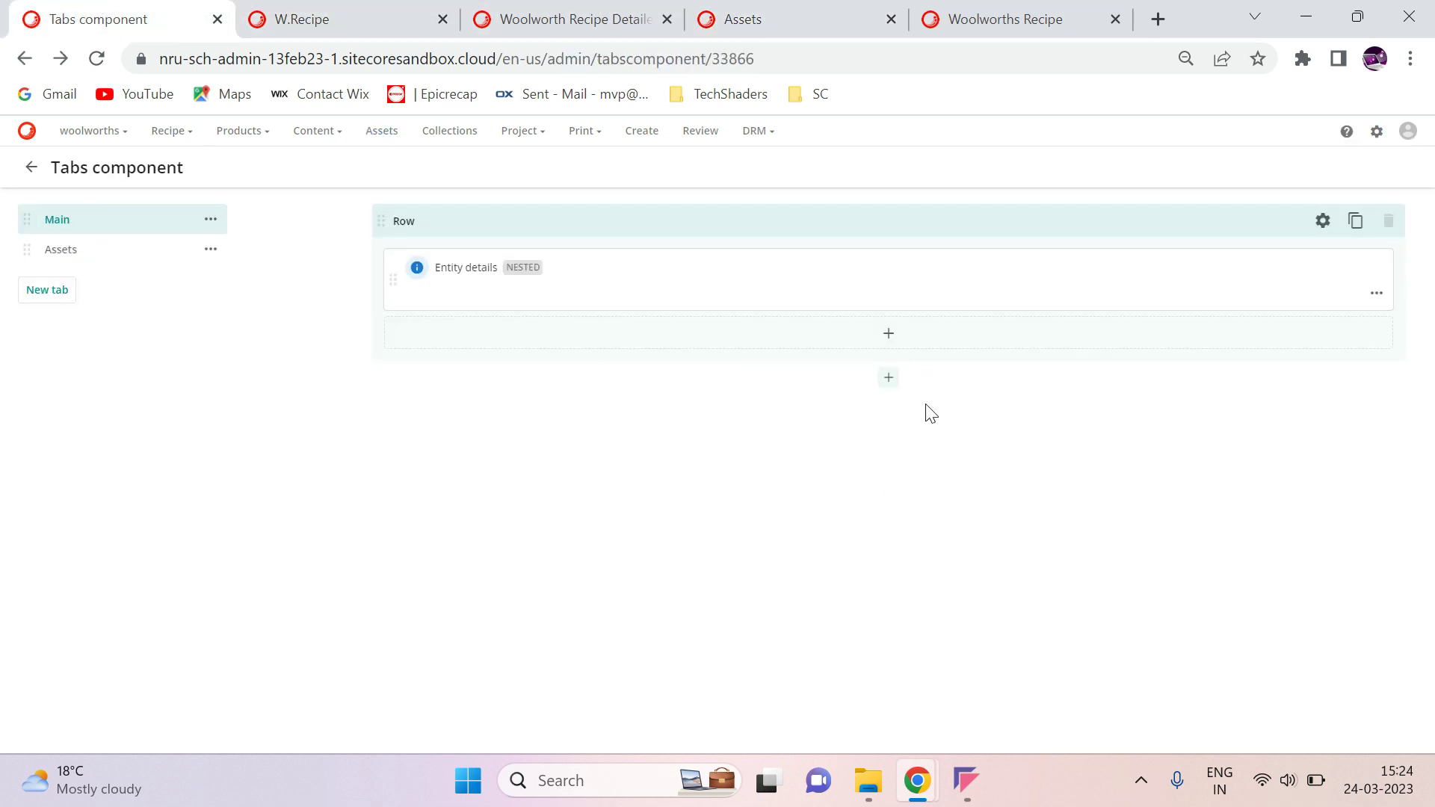
{"action": "left_click", "coordinate": [888, 378]}
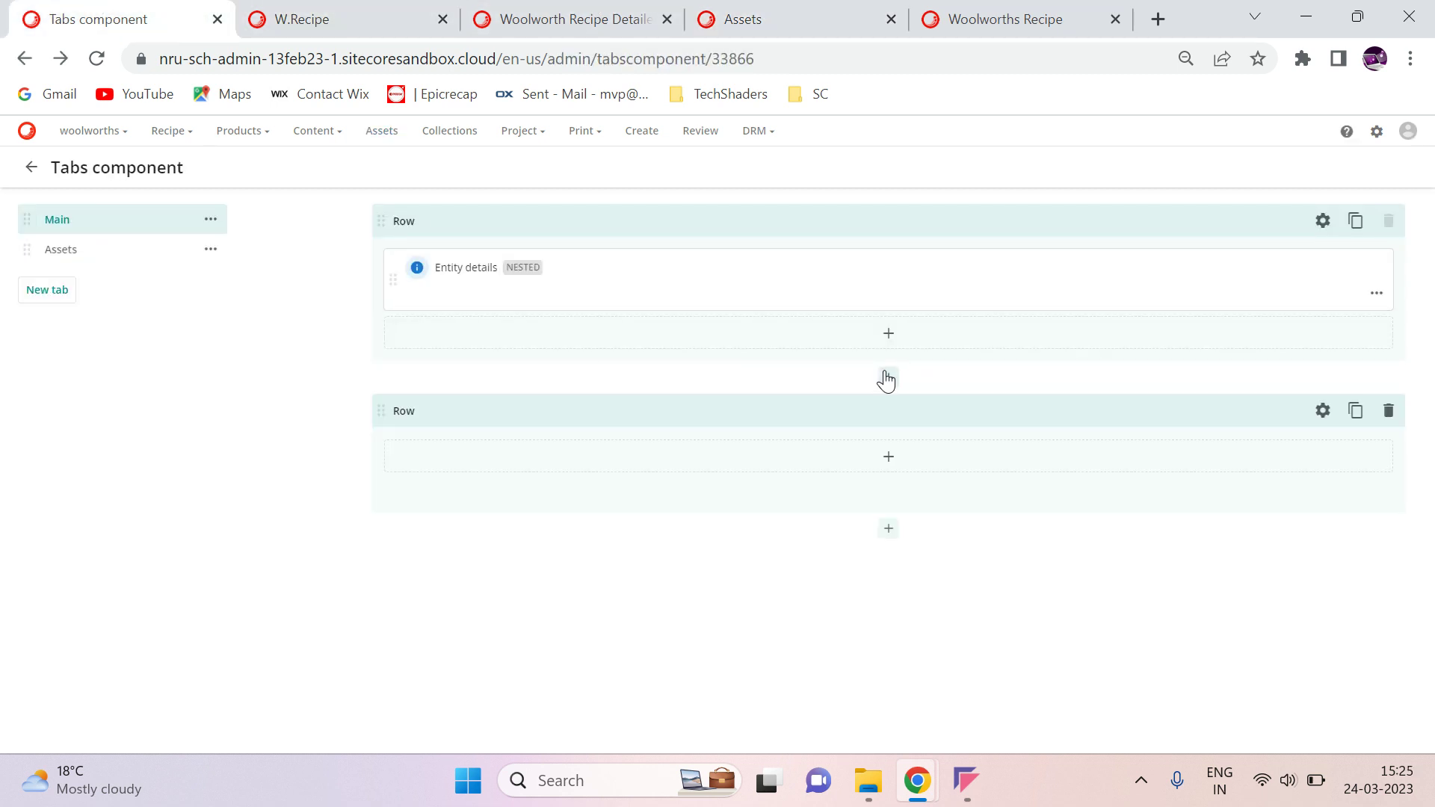
{"action": "left_click", "coordinate": [888, 532]}
{"action": "left_click", "coordinate": [888, 456]}
{"action": "type", "text": "creation"}
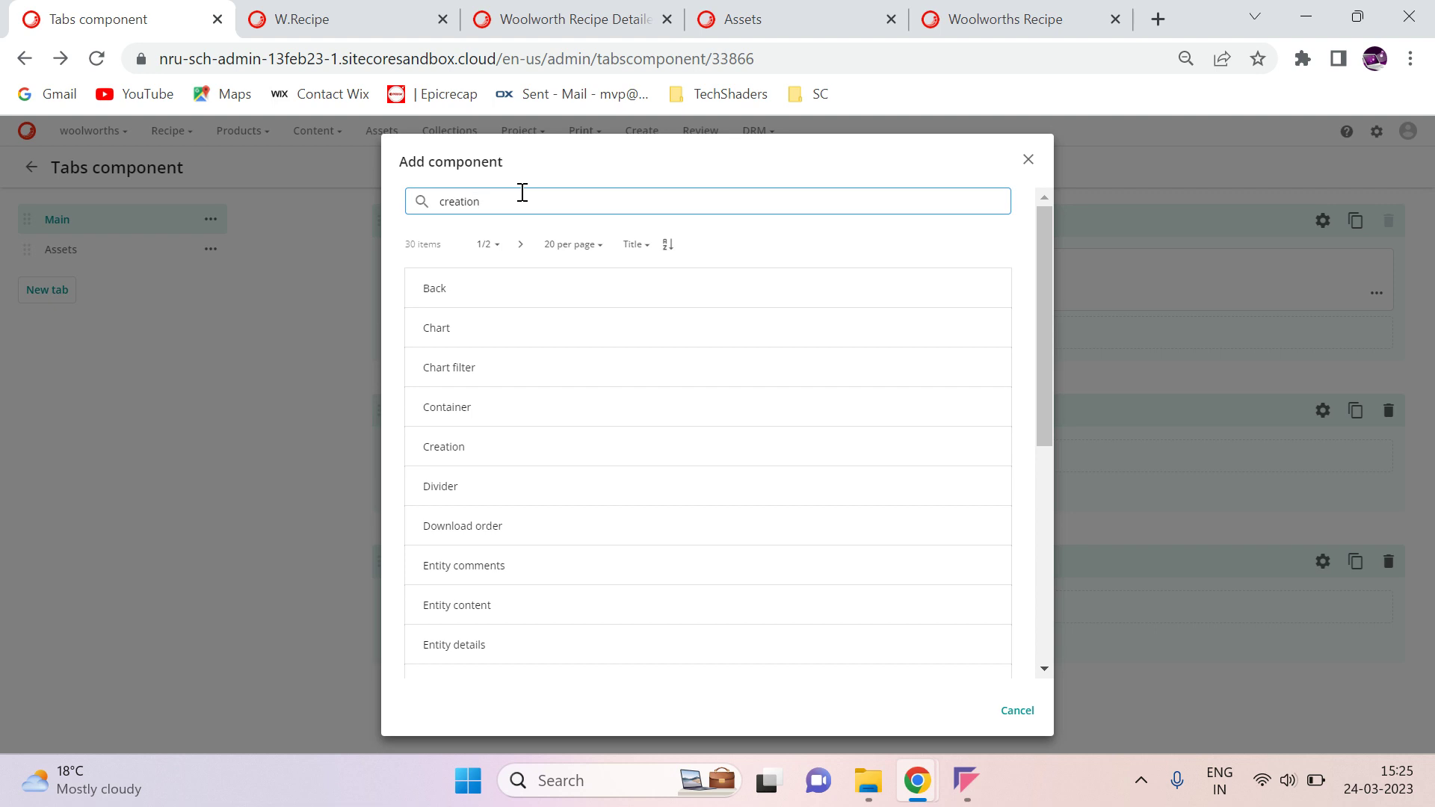
{"action": "left_click", "coordinate": [530, 448]}
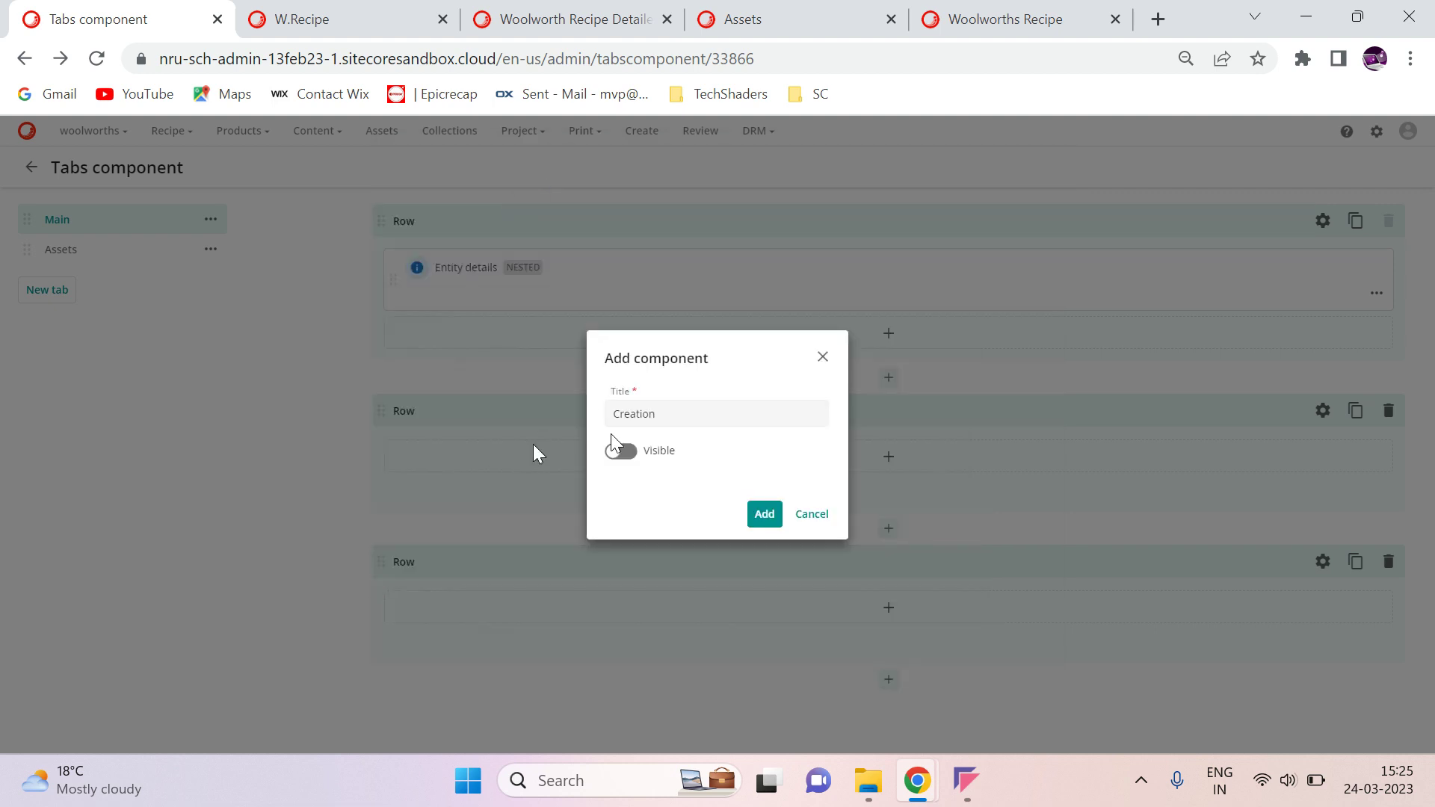
{"action": "left_click", "coordinate": [620, 450]}
{"action": "left_click", "coordinate": [764, 514]}
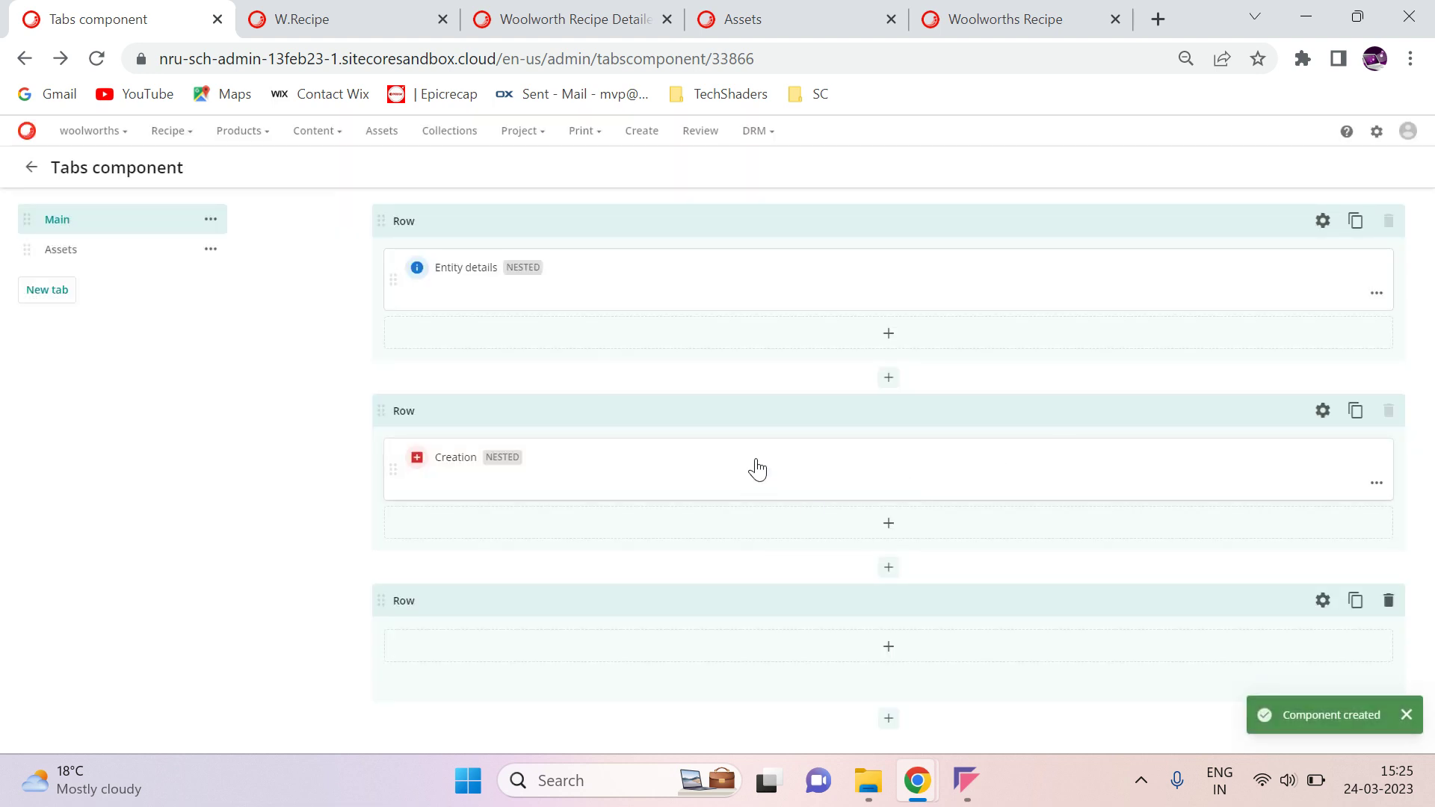
{"action": "left_click", "coordinate": [757, 469]}
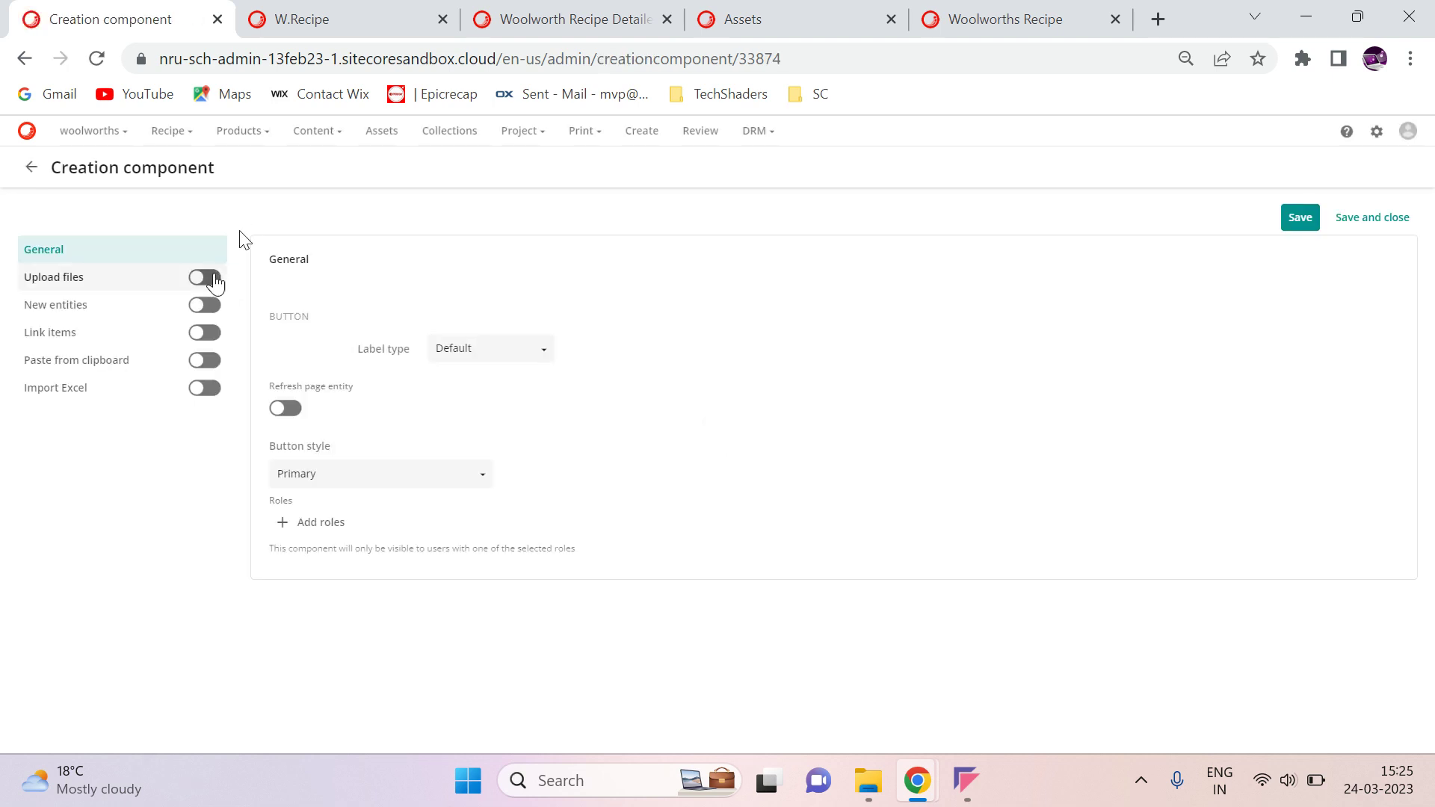
- Turn on Upload files for the Creation component, keep life cycle Created, and save
{"action": "left_click", "coordinate": [205, 278]}
{"action": "scroll", "coordinate": [768, 390], "scroll_direction": "down", "scroll_amount": 1}
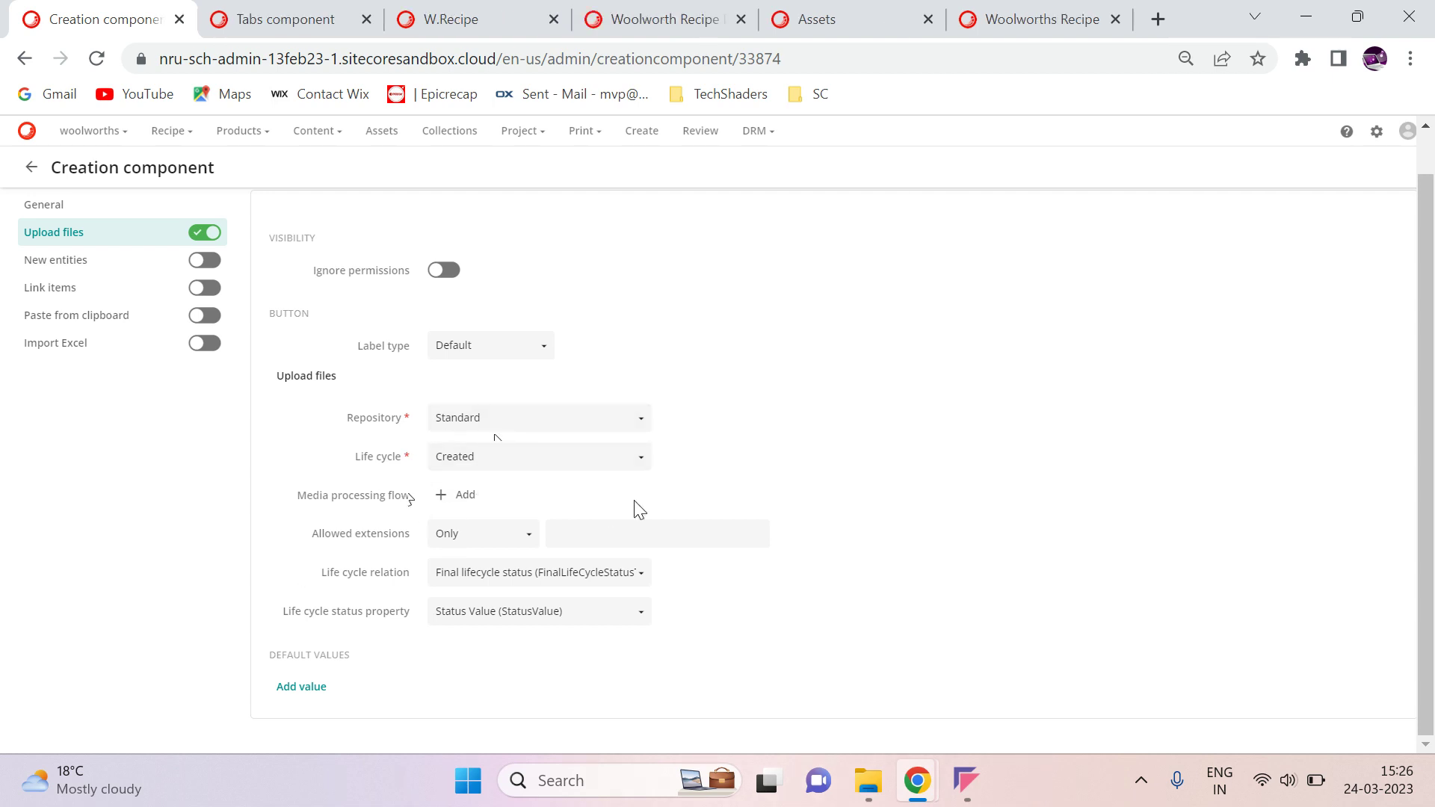
{"action": "left_click", "coordinate": [623, 466]}
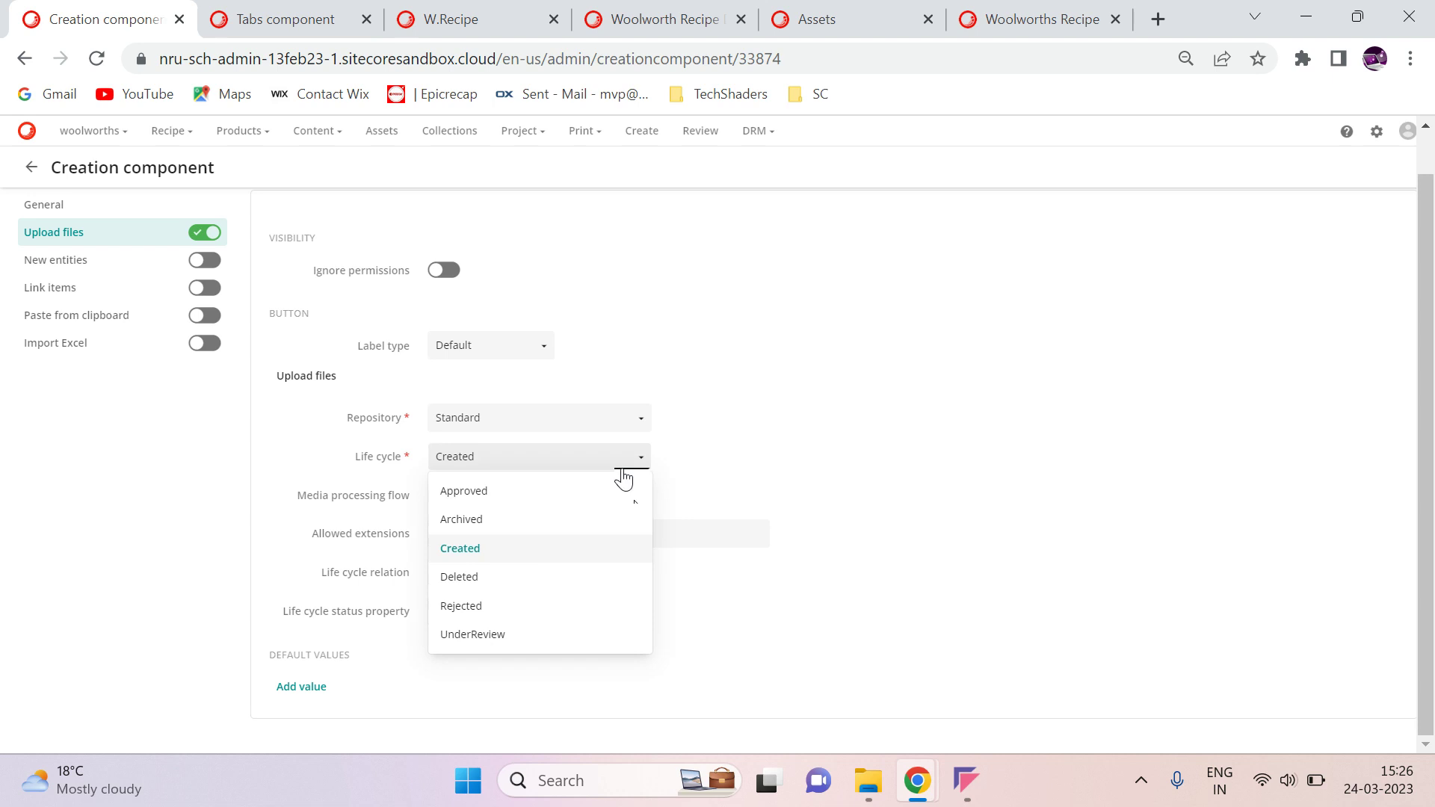
{"action": "left_click", "coordinate": [539, 462]}
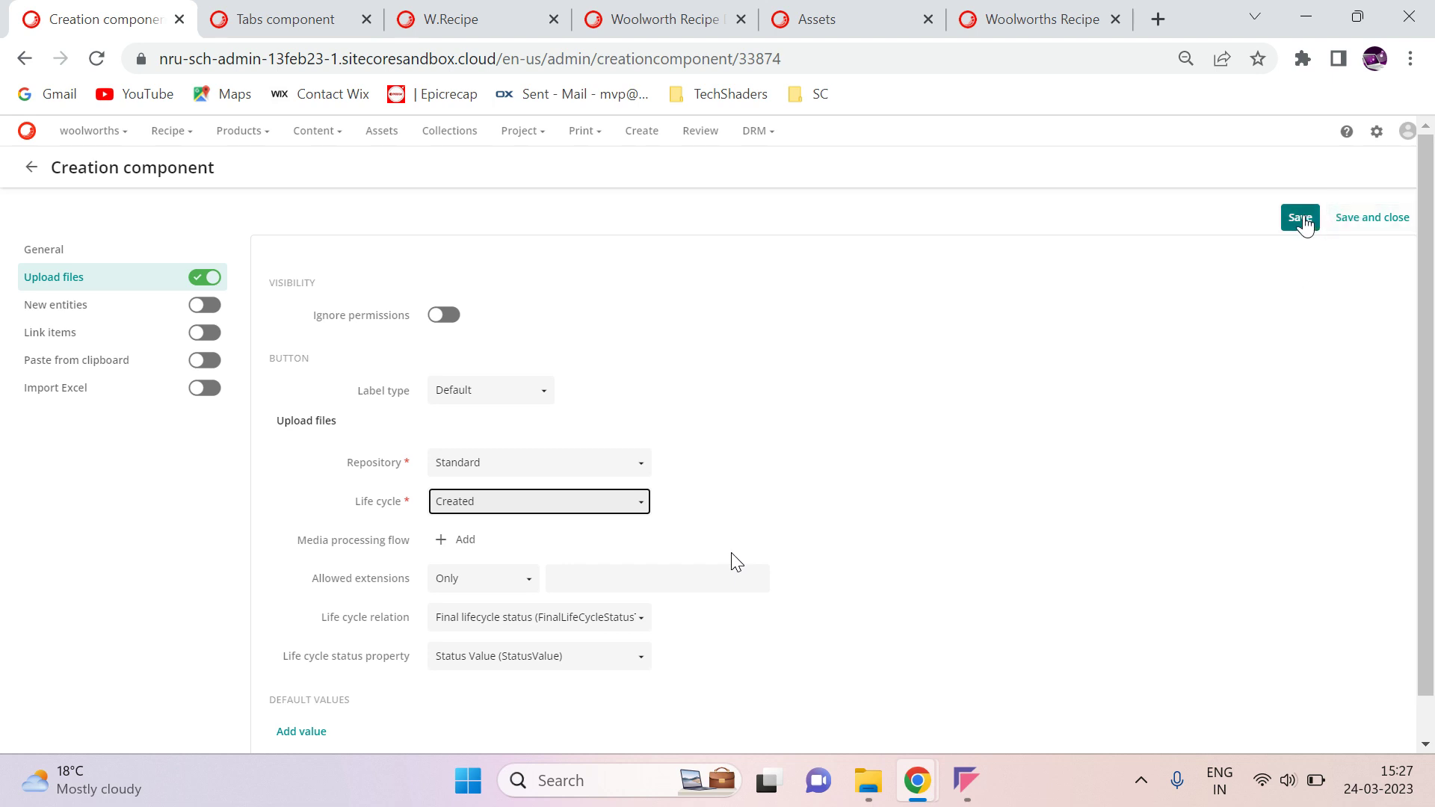
{"action": "left_click", "coordinate": [1357, 224]}
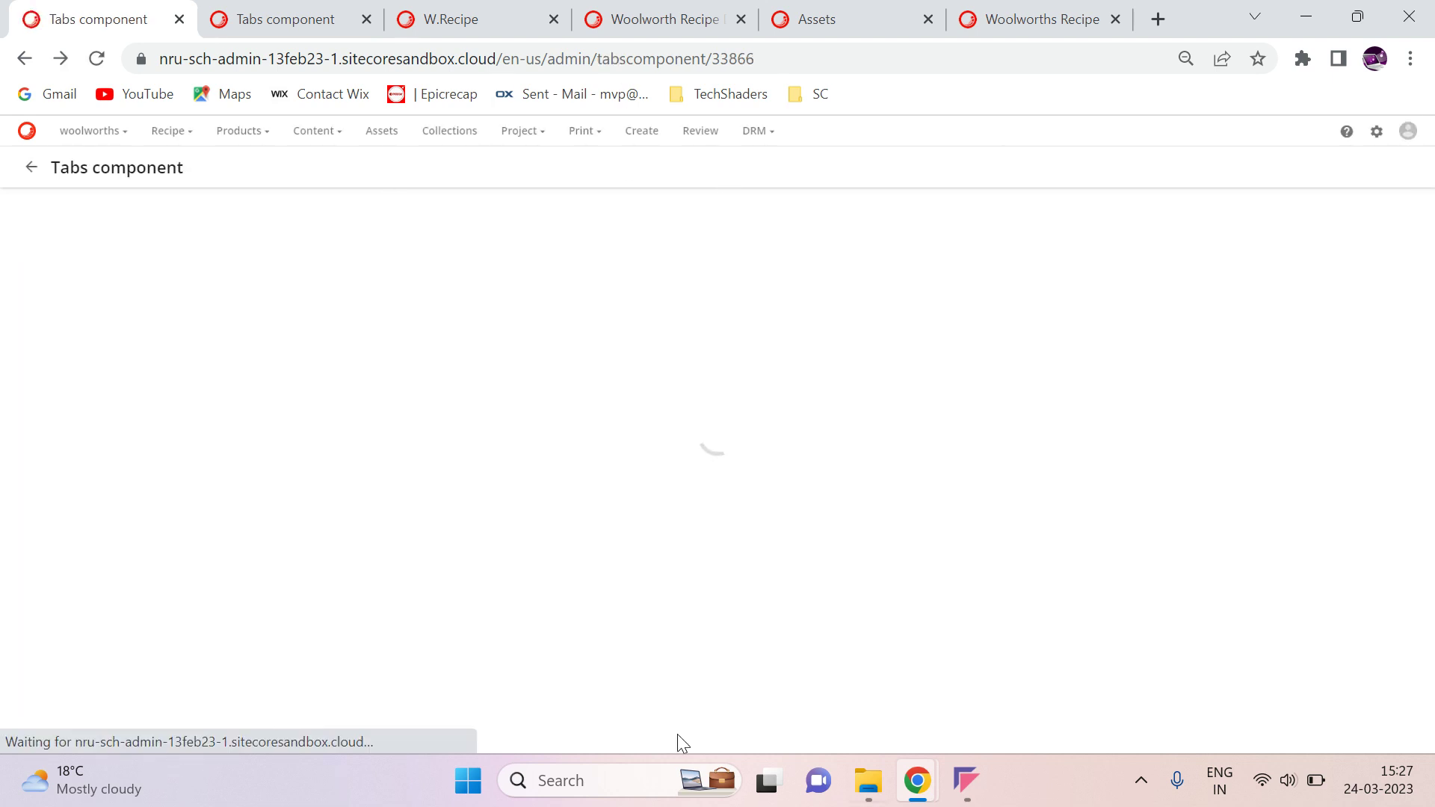
{"action": "key", "text": "ctrl+4"}
- Reload the recipe page, then recheck the Creation component's Upload files settings
{"action": "left_click", "coordinate": [96, 58]}
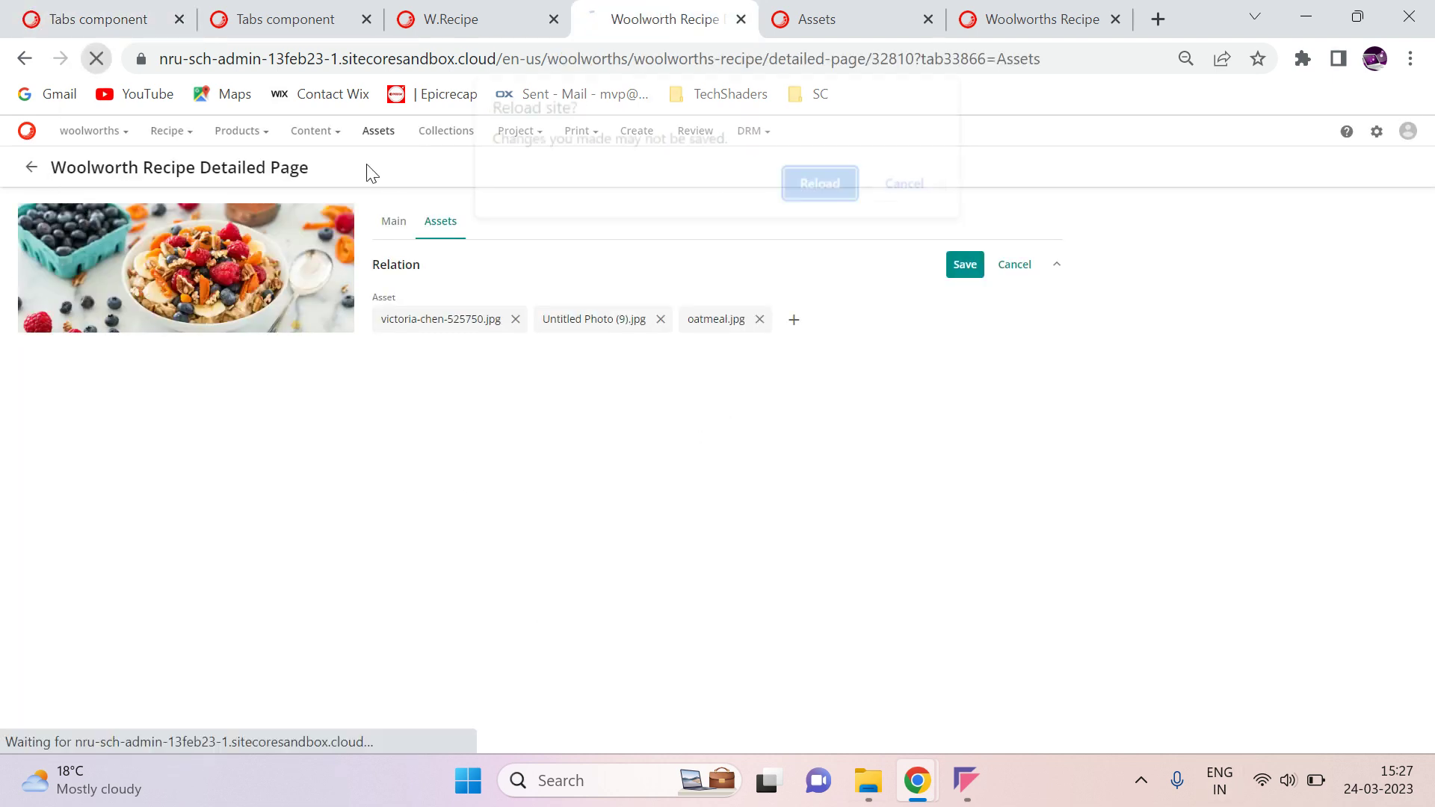
{"action": "left_click", "coordinate": [850, 191]}
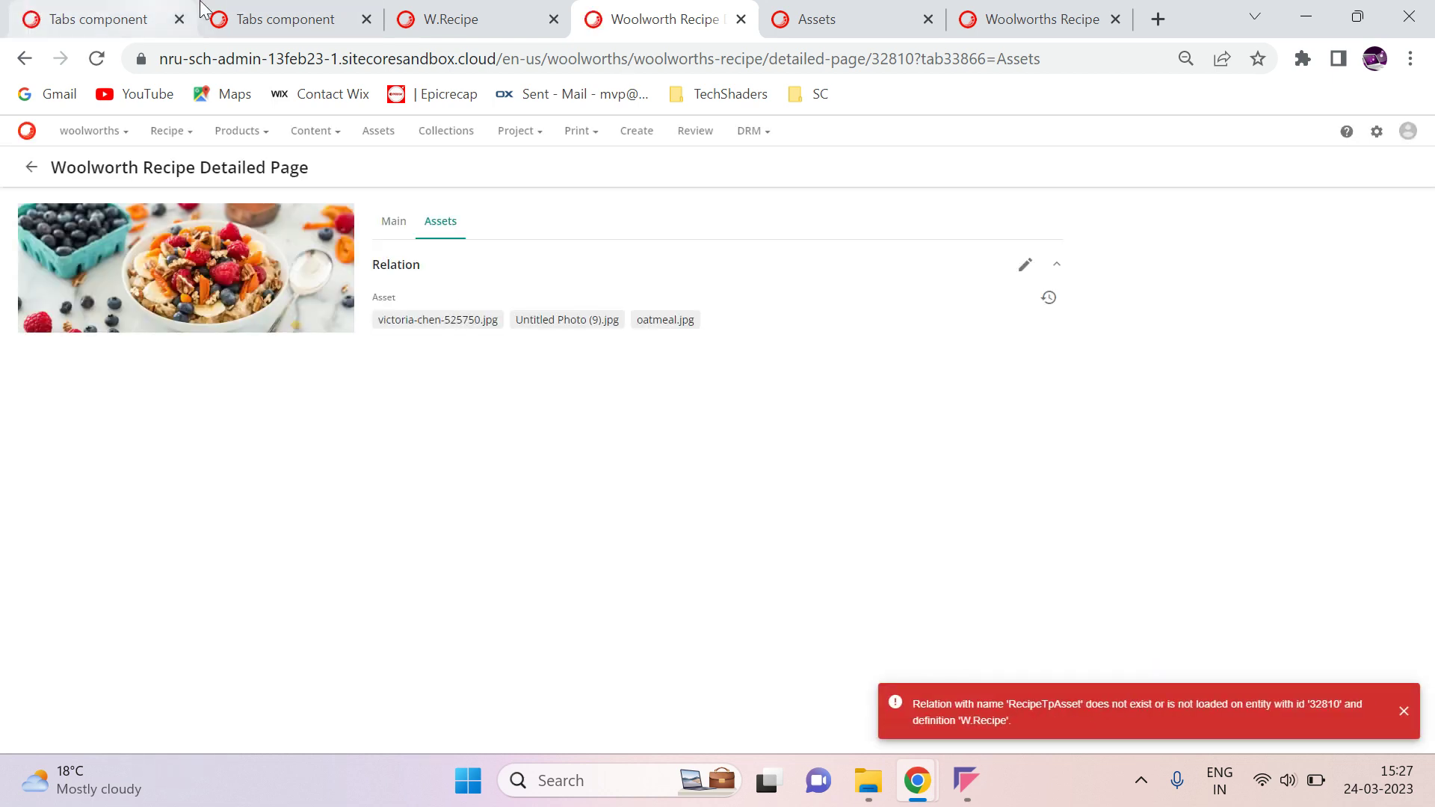
{"action": "left_click", "coordinate": [112, 19]}
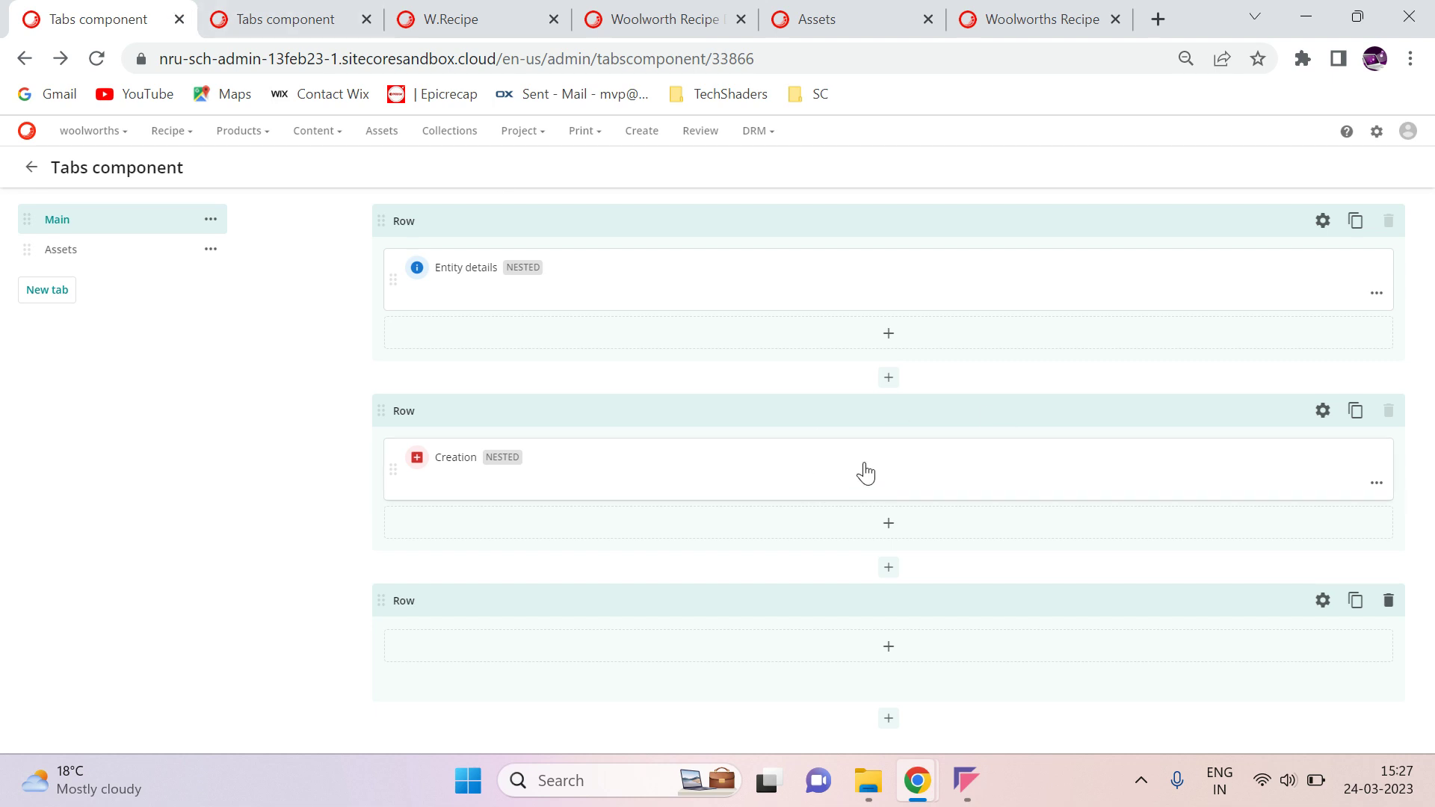
{"action": "left_click", "coordinate": [866, 478]}
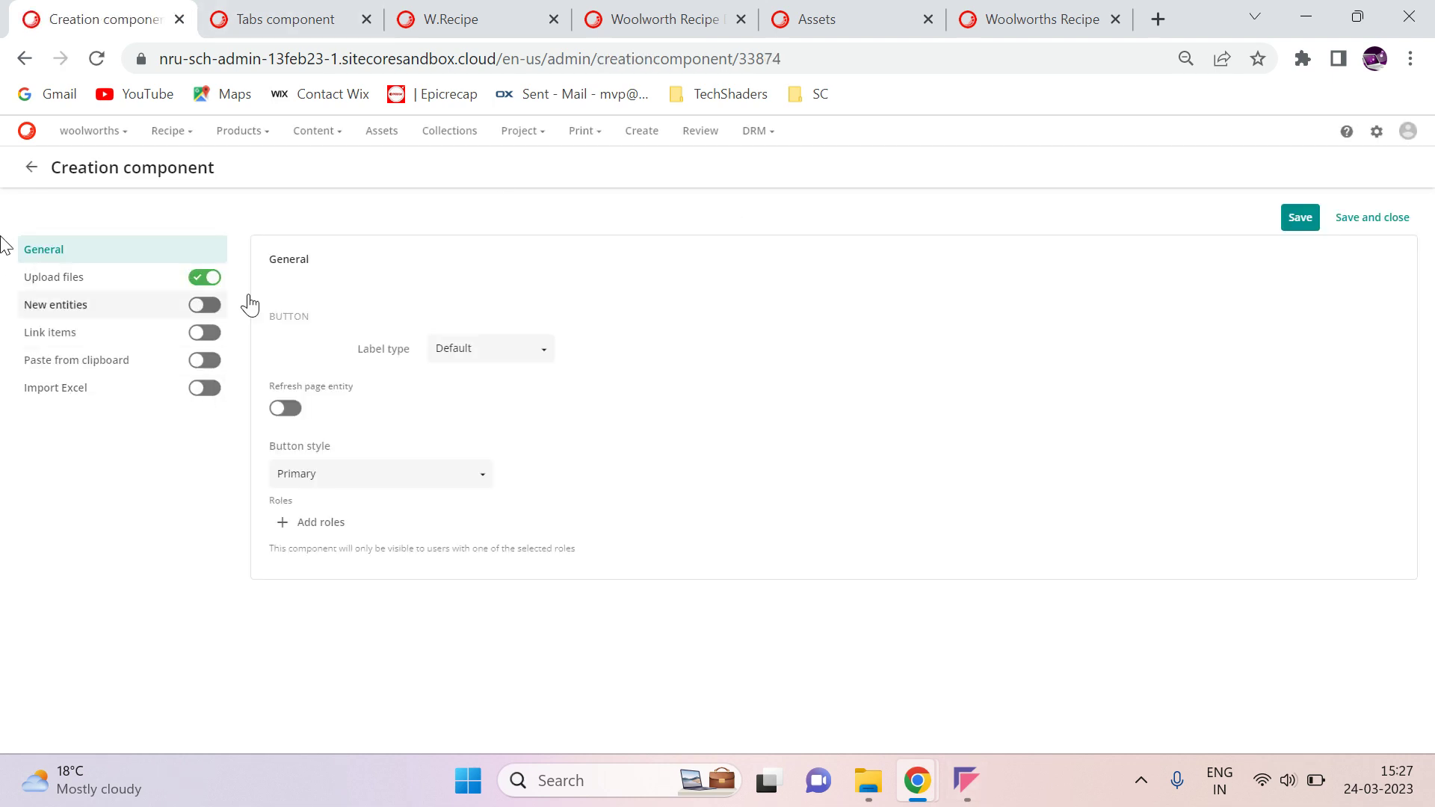
{"action": "left_click", "coordinate": [120, 280]}
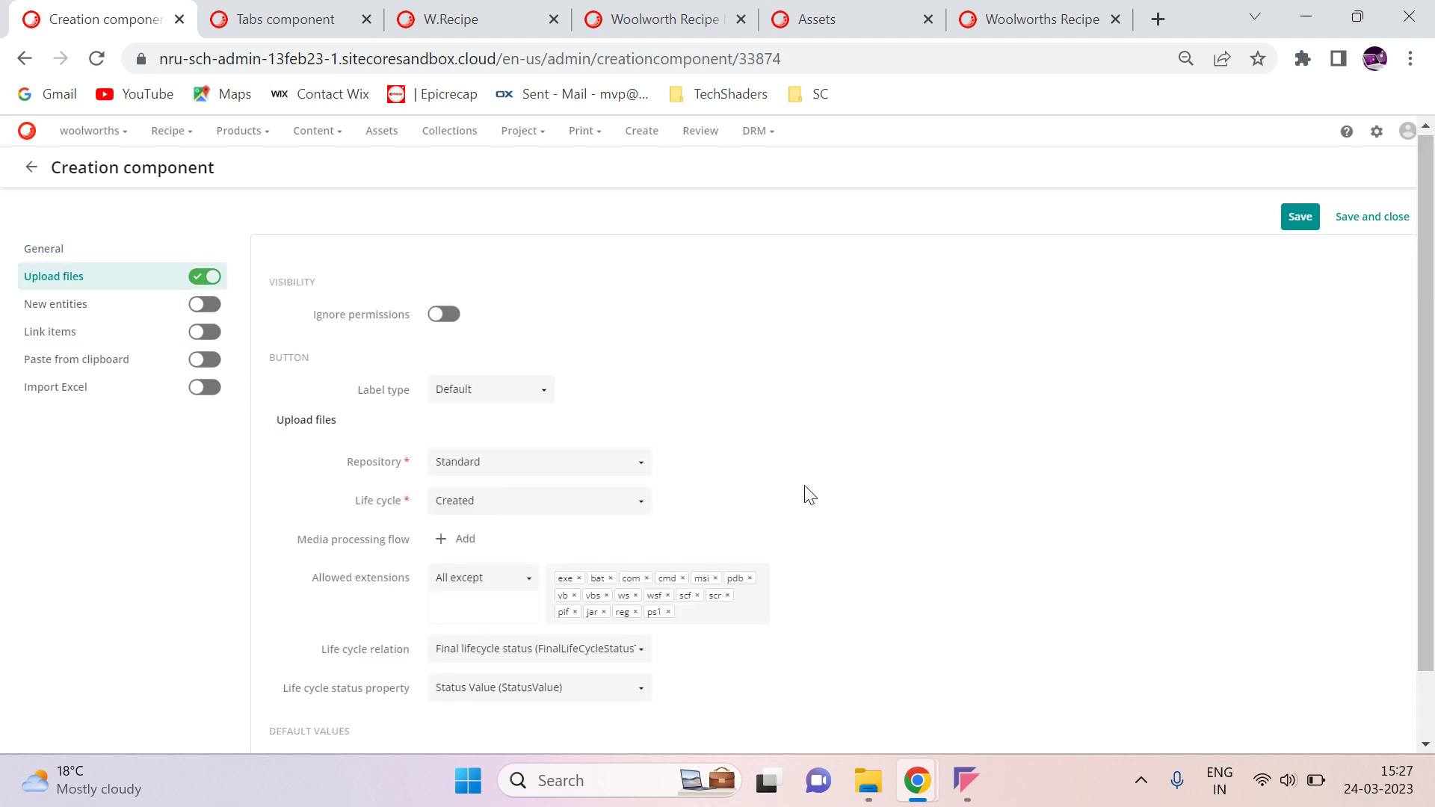
{"action": "key", "text": "ctrl+4"}
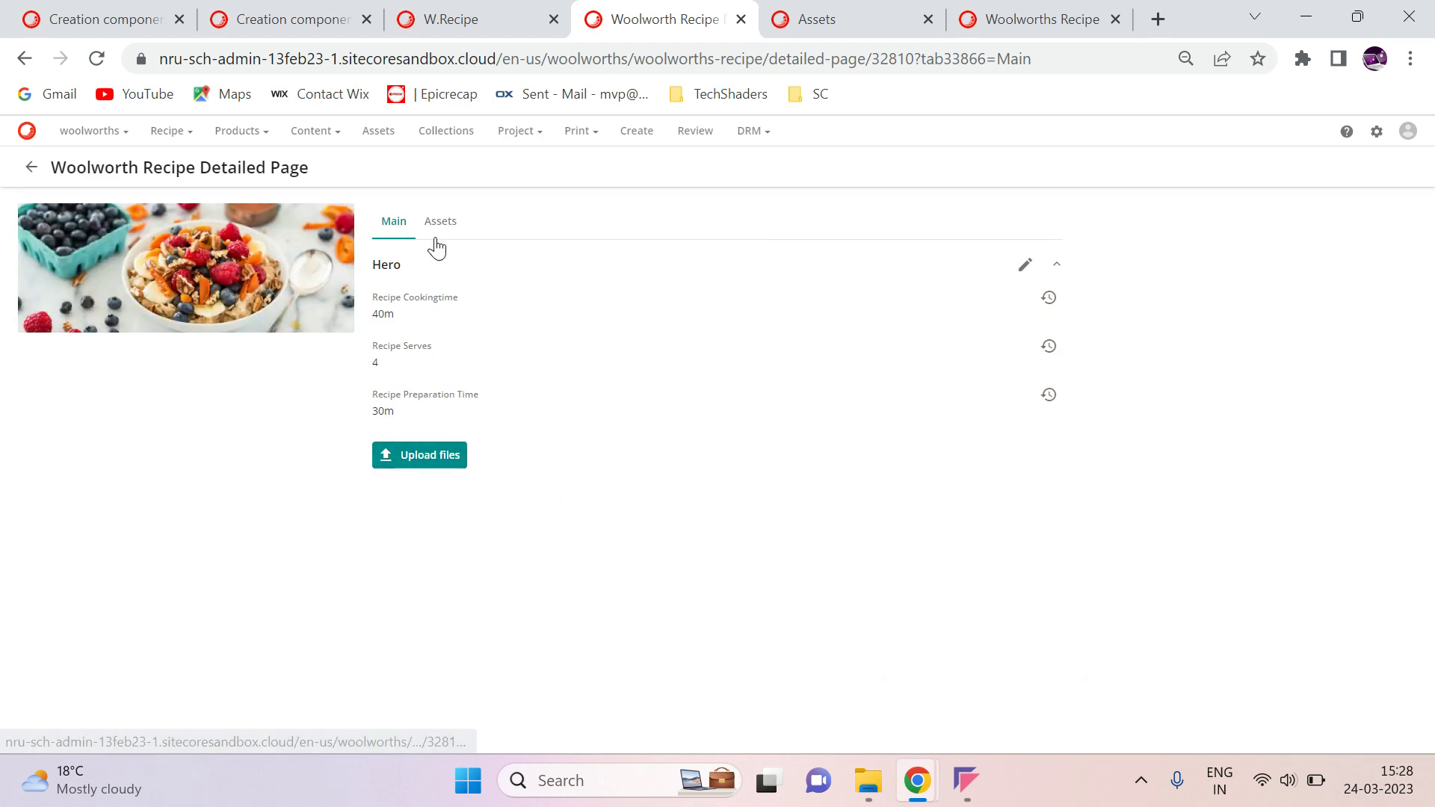
- Cut the Creation component from the Main tab and add two new rows to the Assets tab
{"action": "left_click", "coordinate": [161, 11]}
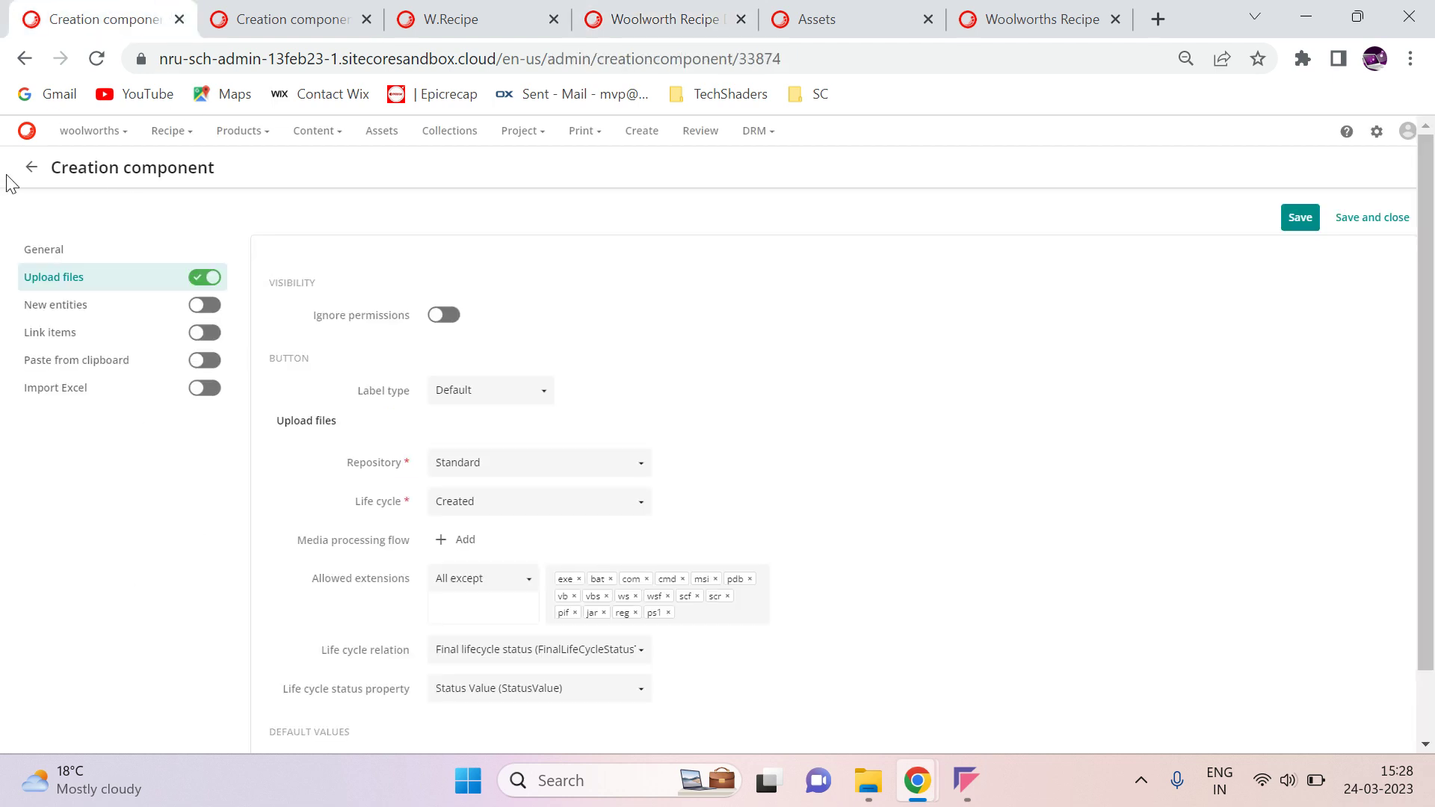
{"action": "left_click", "coordinate": [32, 166]}
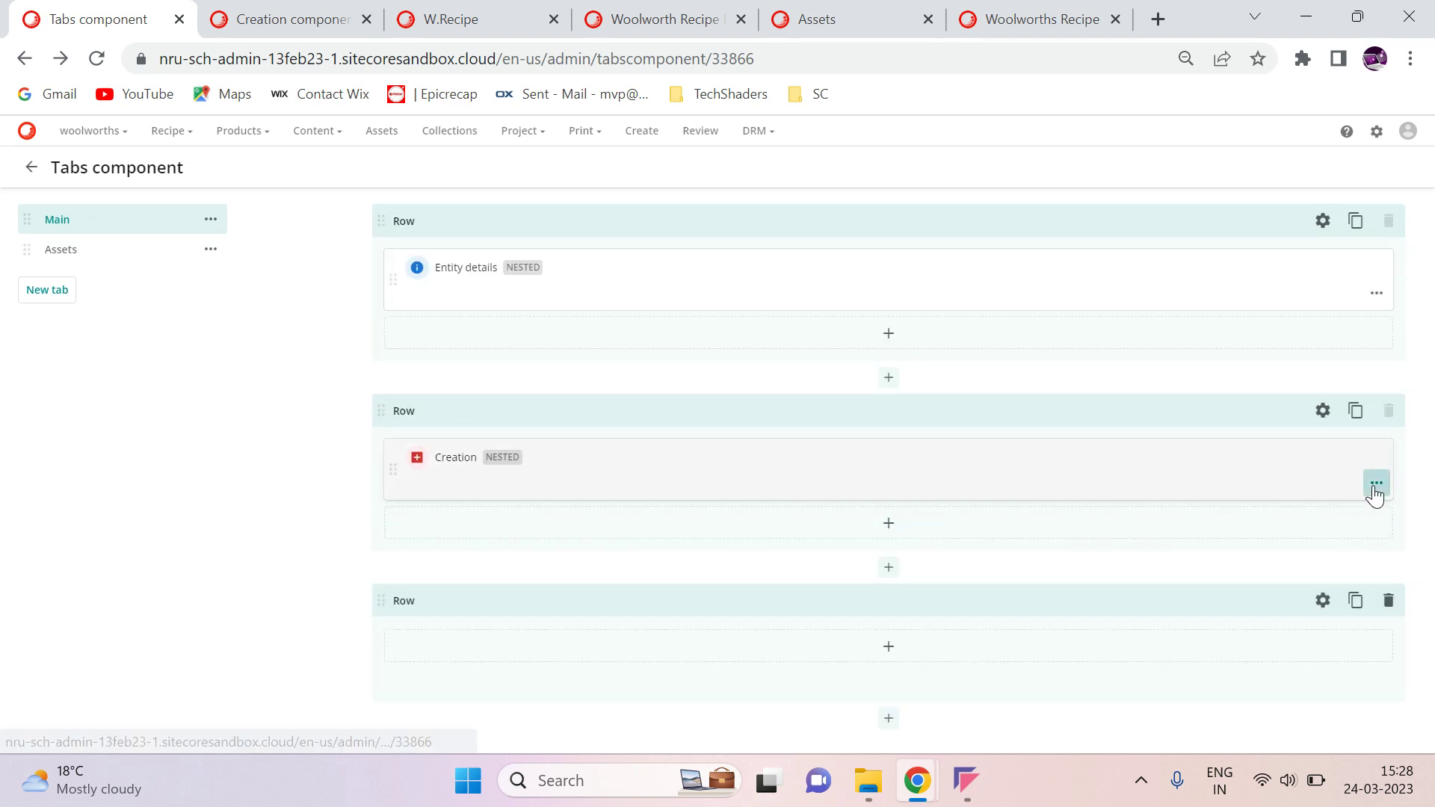
{"action": "left_click", "coordinate": [1375, 482]}
{"action": "left_click", "coordinate": [1338, 609]}
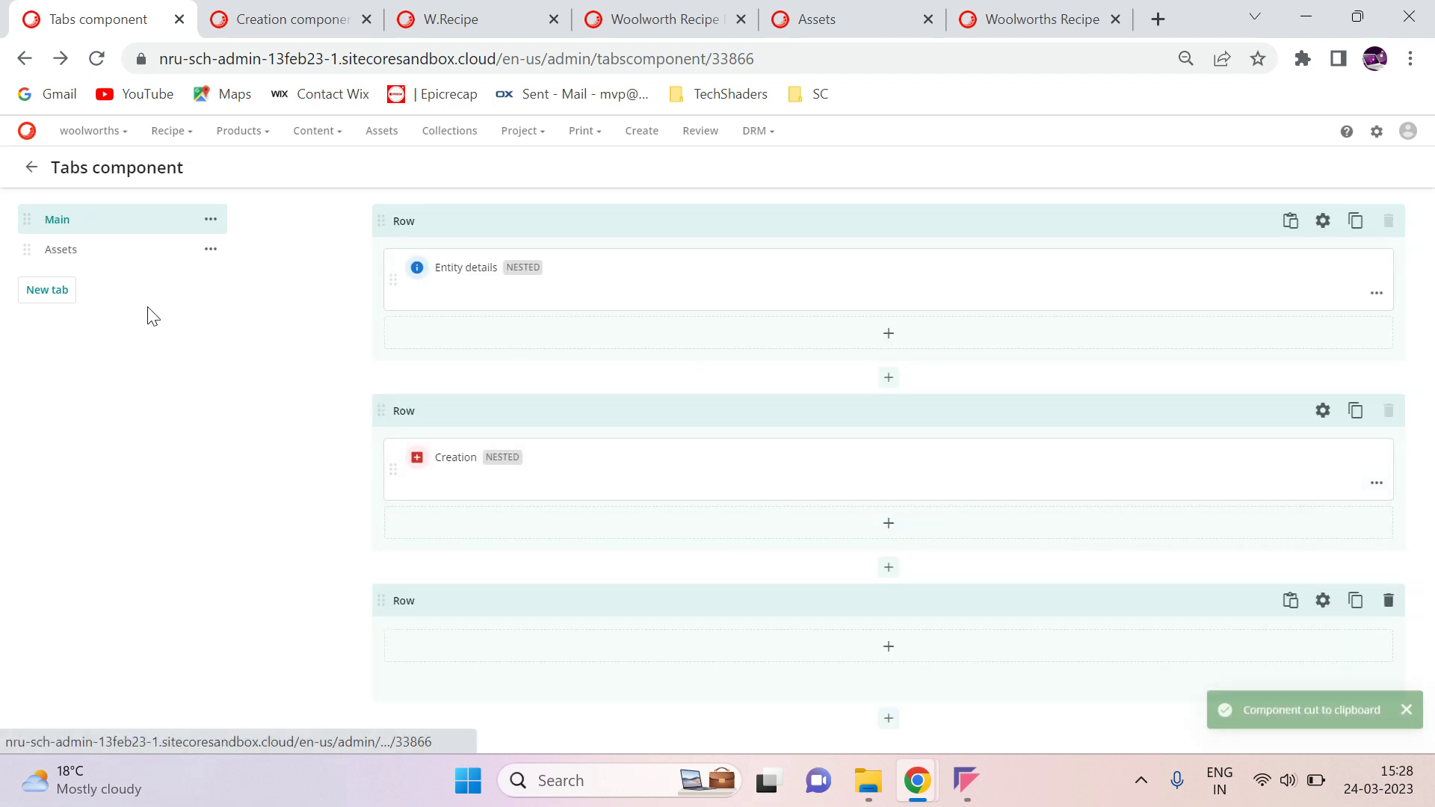
{"action": "left_click", "coordinate": [75, 253]}
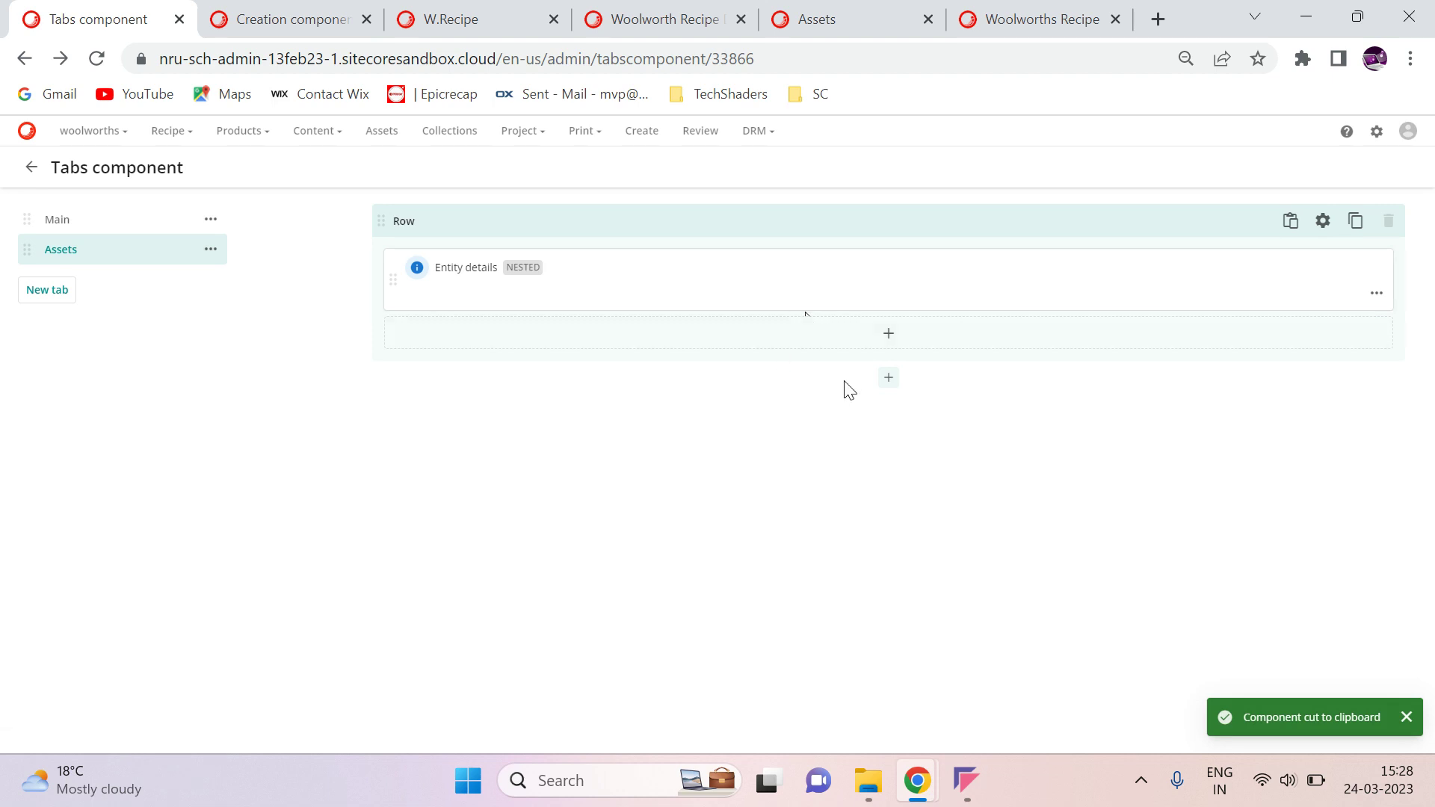
{"action": "left_click", "coordinate": [890, 378]}
{"action": "left_click", "coordinate": [888, 529]}
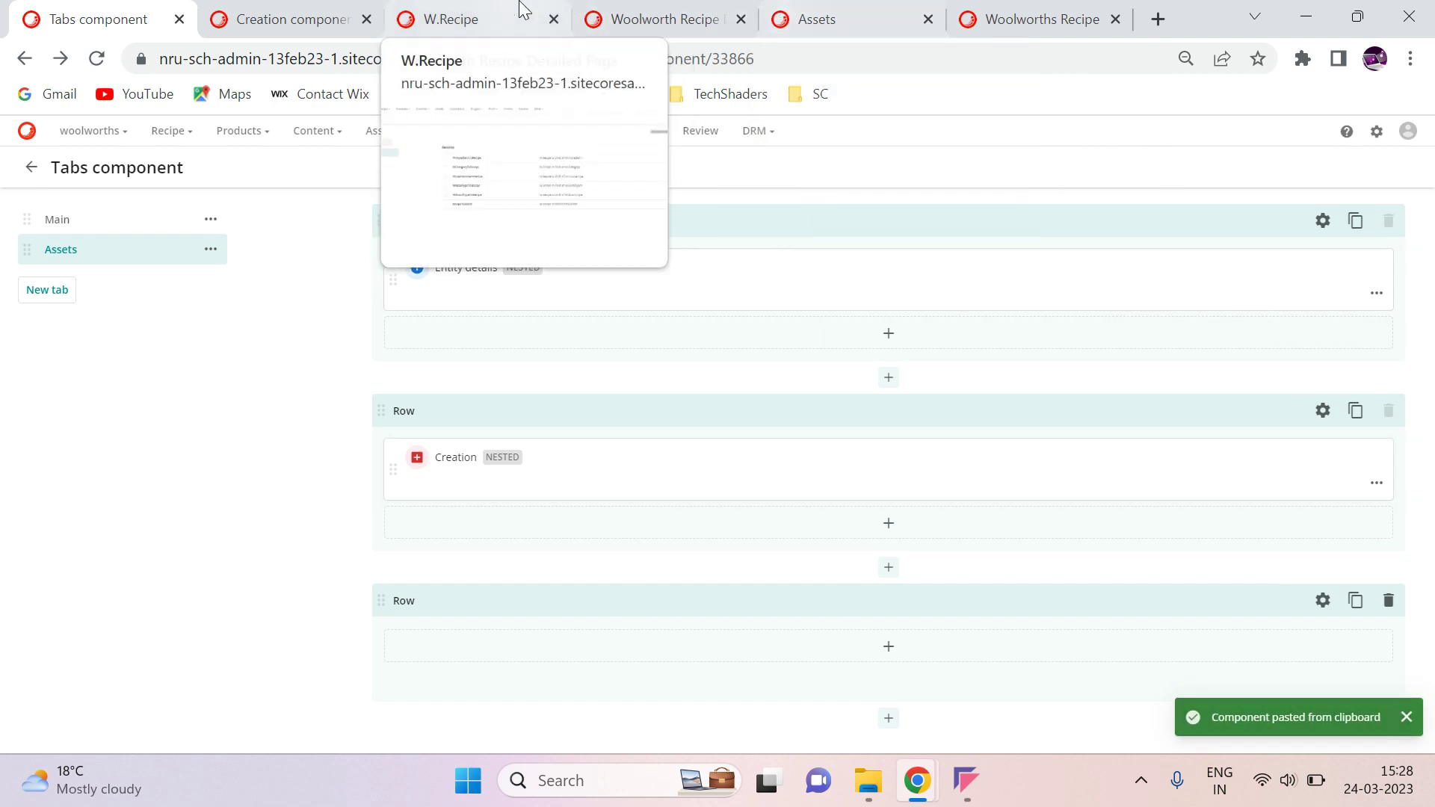
{"action": "left_click", "coordinate": [650, 18]}
- Reload the recipe, view its Assets tab, and check then close the Upload files dialog
{"action": "left_click", "coordinate": [98, 59]}
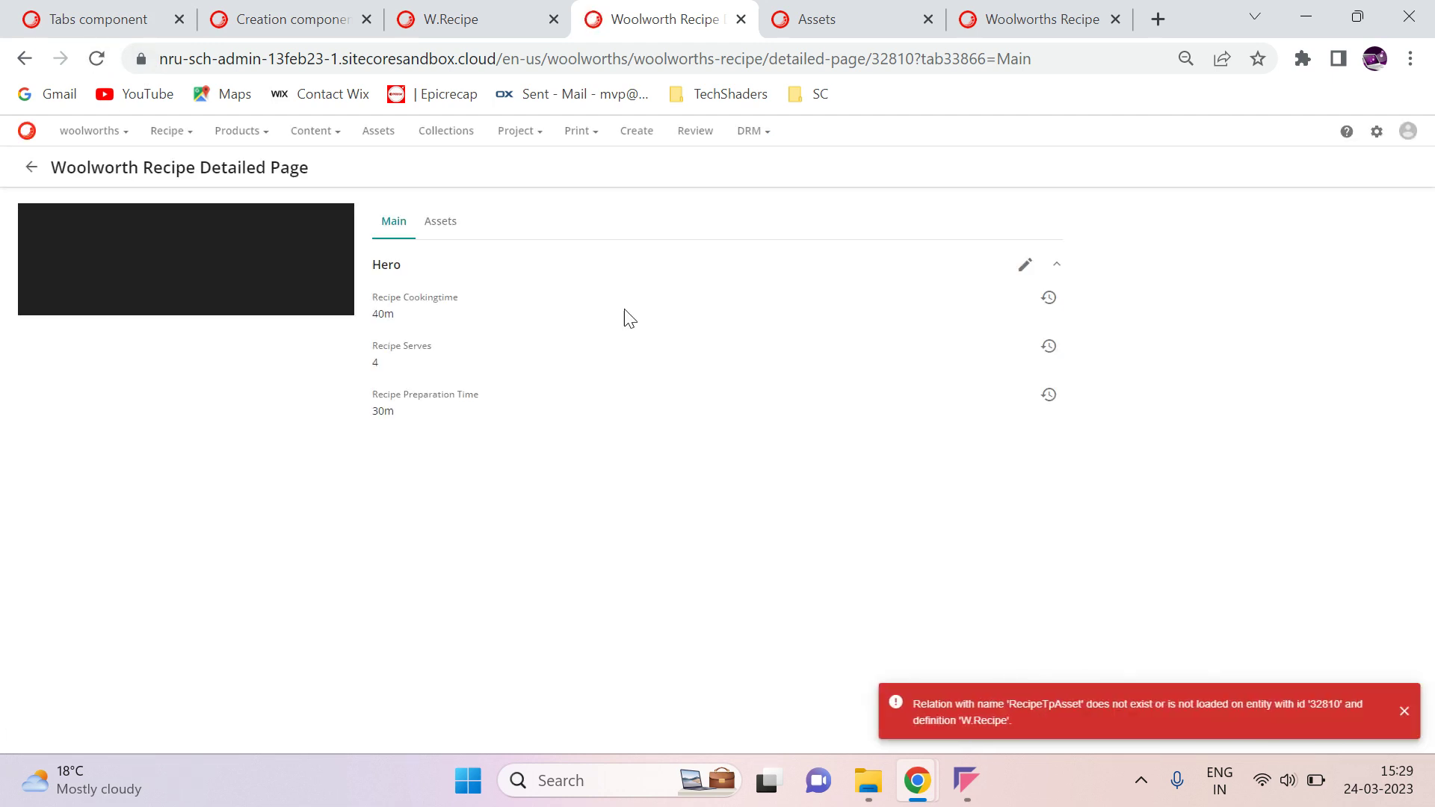
{"action": "left_click", "coordinate": [452, 223]}
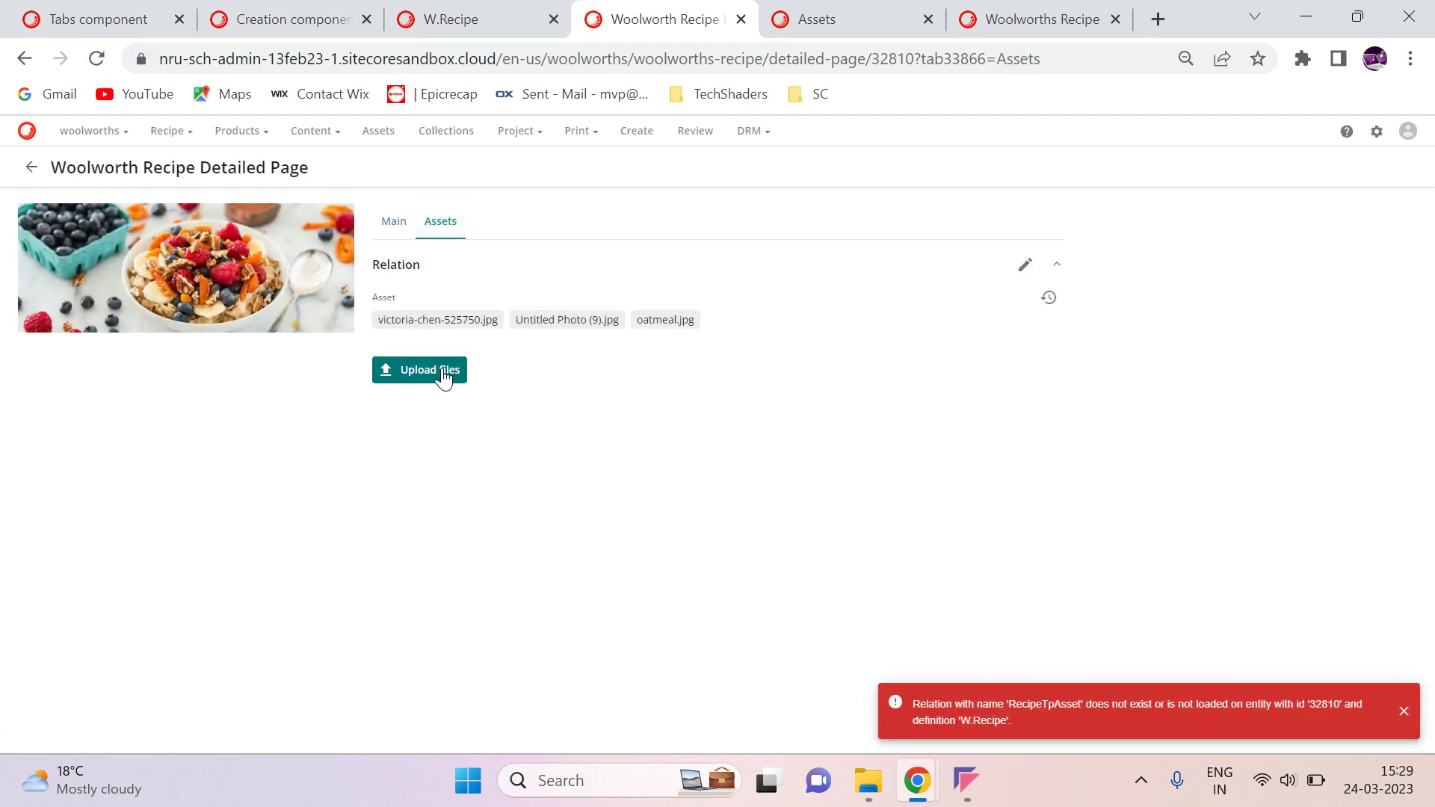
{"action": "left_click", "coordinate": [441, 374]}
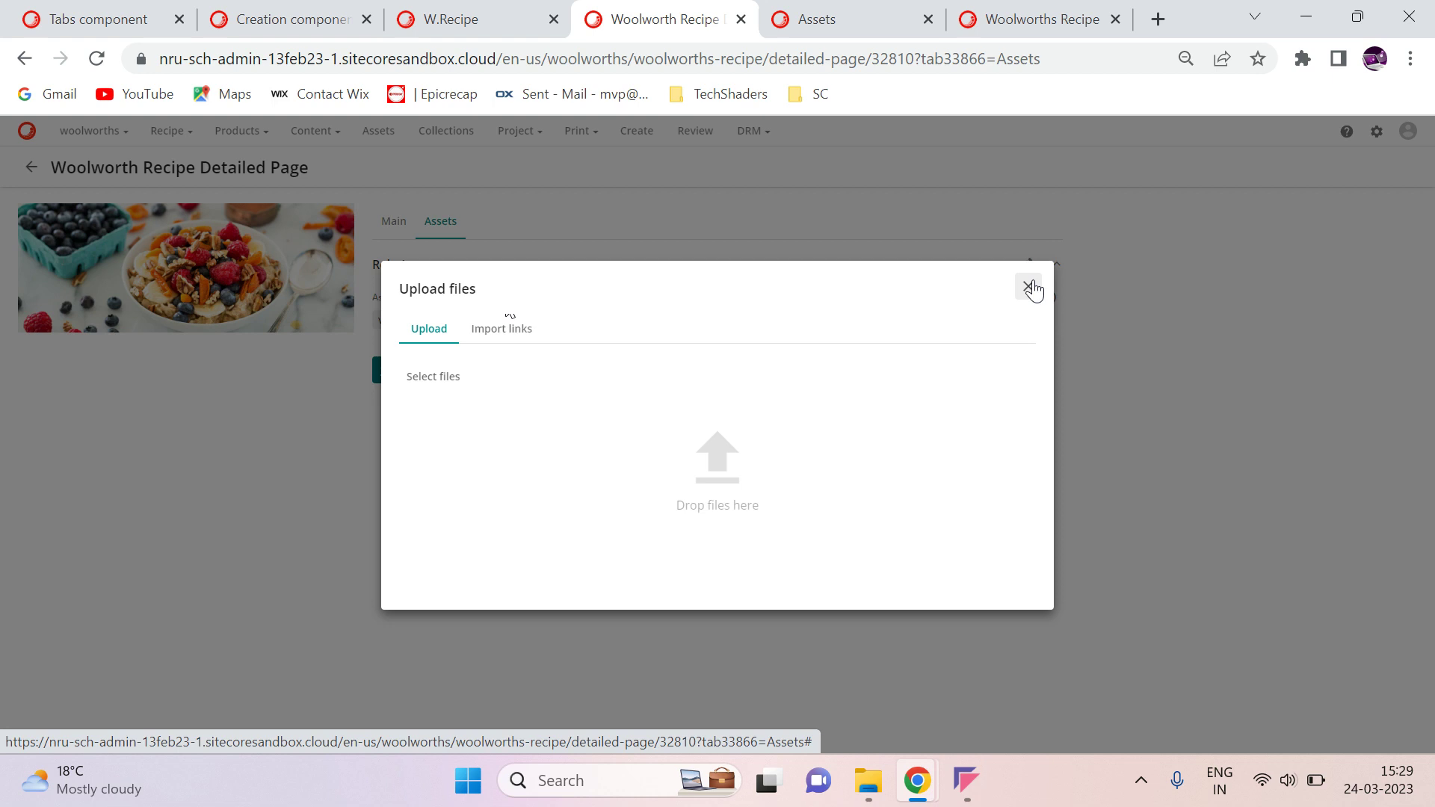
{"action": "left_click", "coordinate": [1029, 287]}
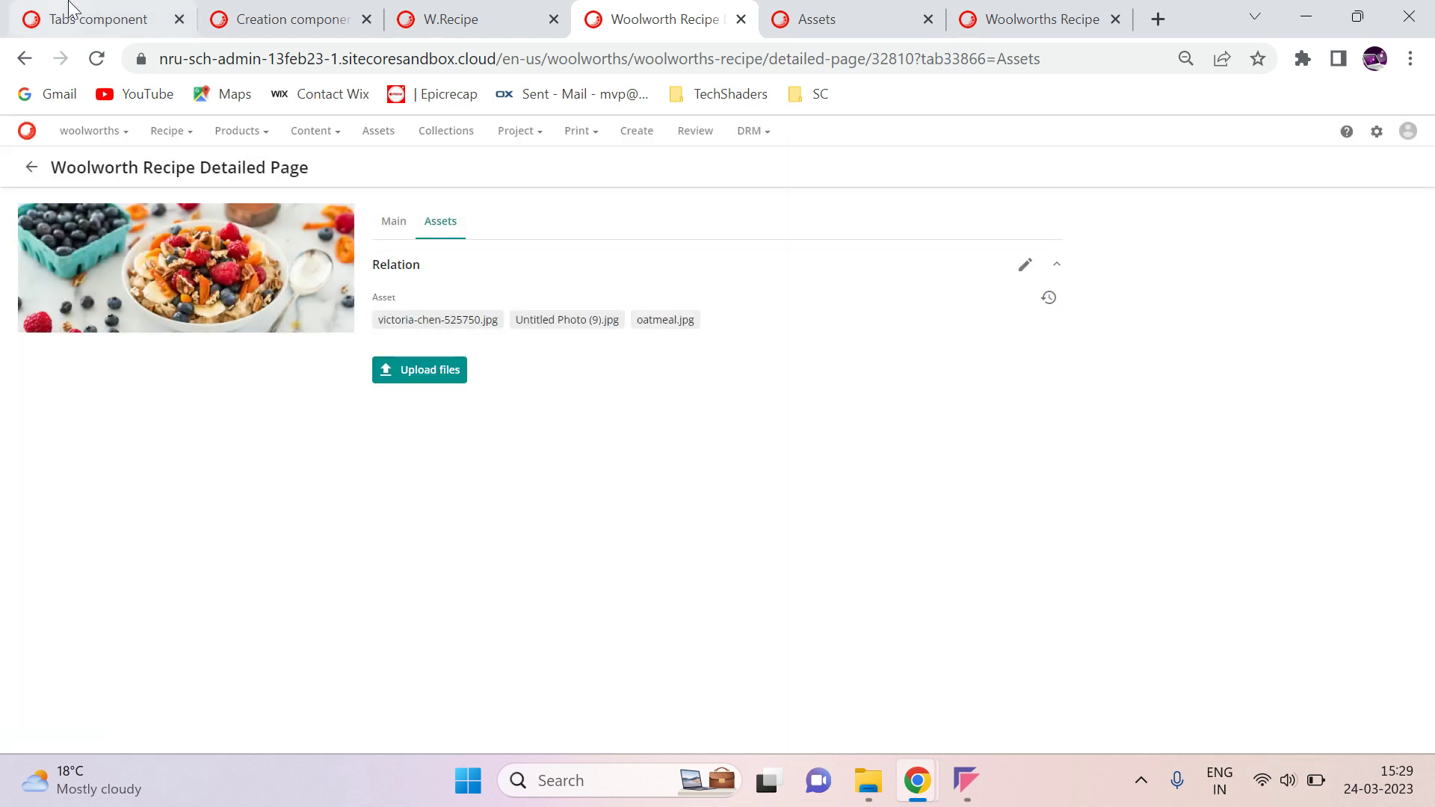
- Add a visible Search component to the third row of the Assets tab
{"action": "left_click", "coordinate": [110, 9]}
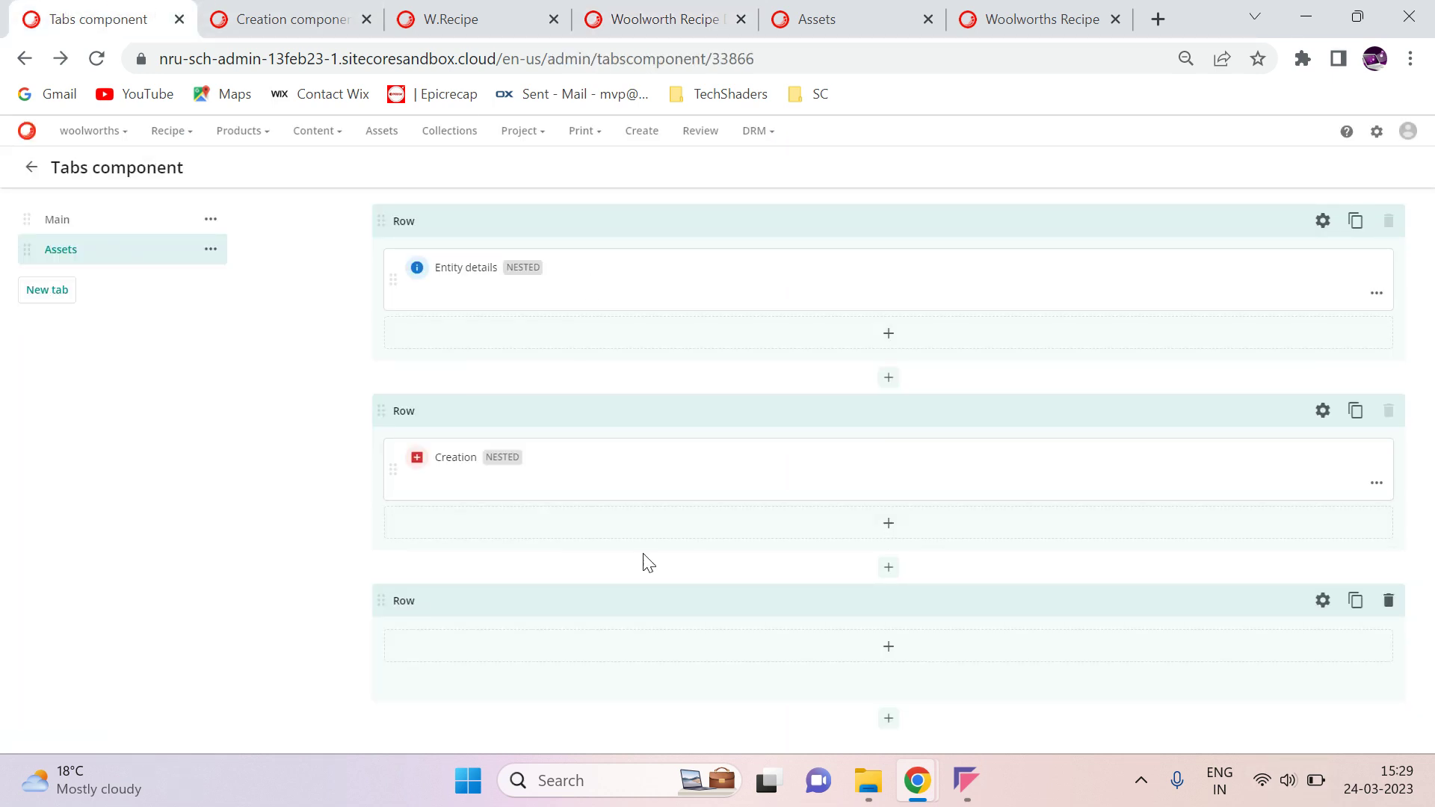
{"action": "left_click", "coordinate": [837, 9]}
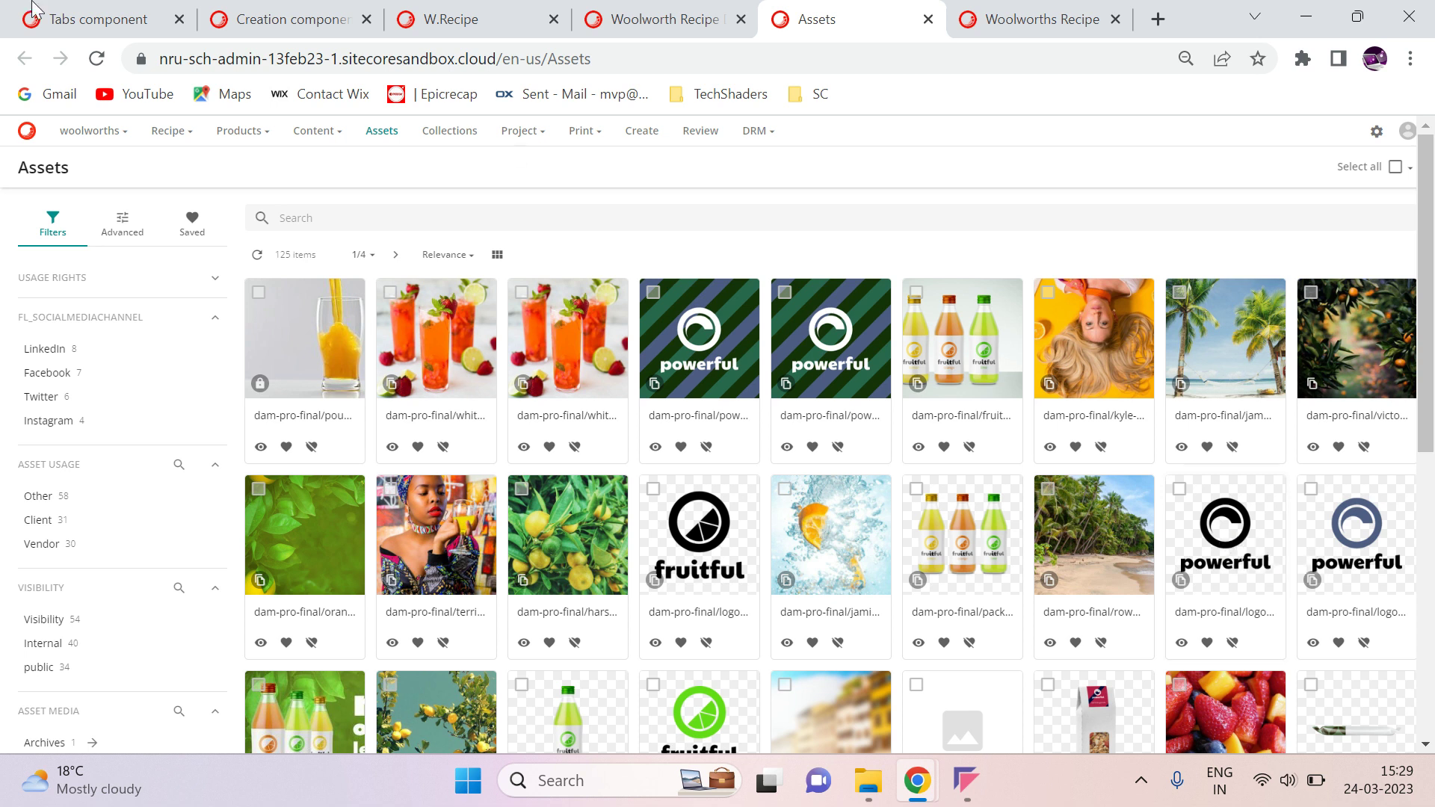
{"action": "key", "text": "ctrl+1"}
{"action": "left_click", "coordinate": [891, 649]}
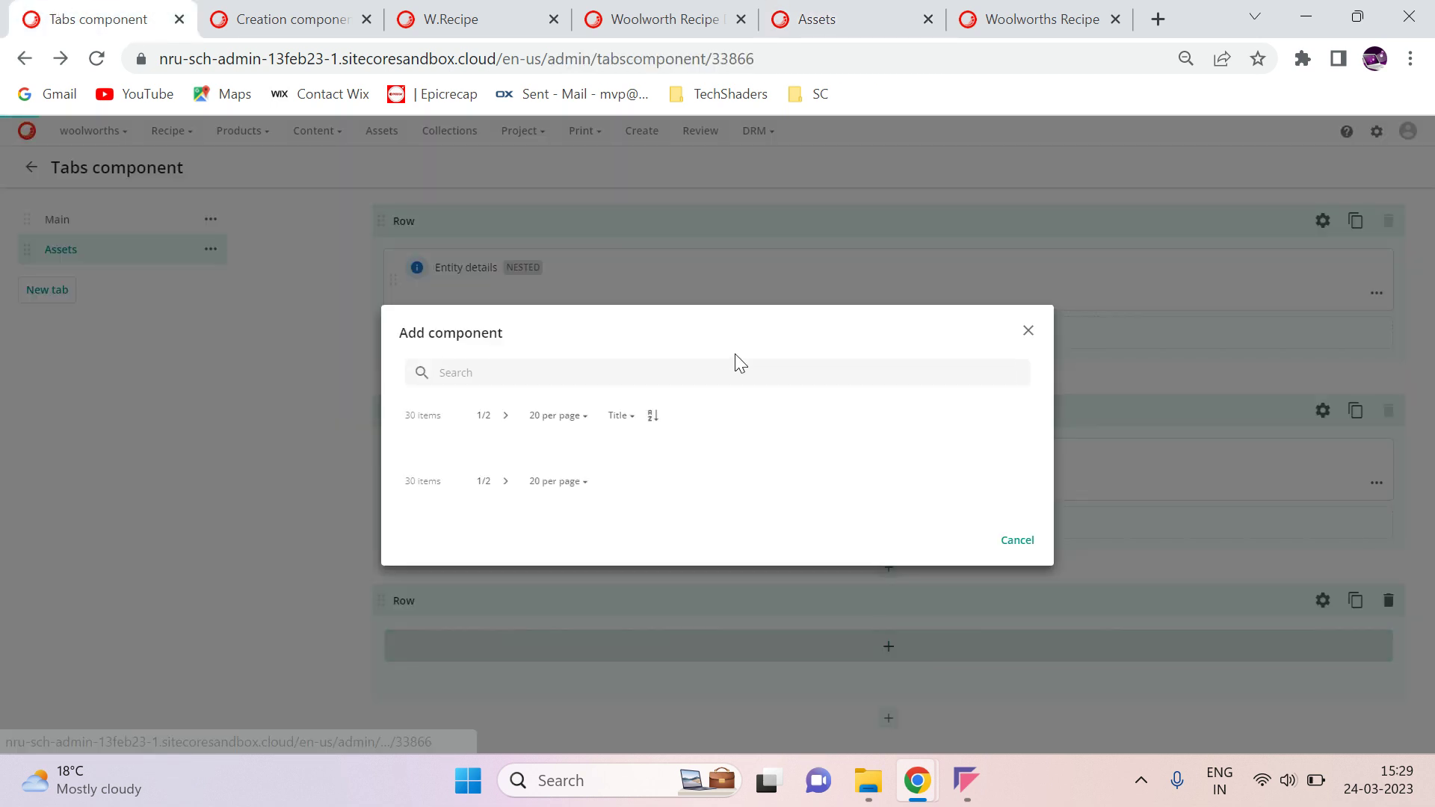
{"action": "type", "text": "search"}
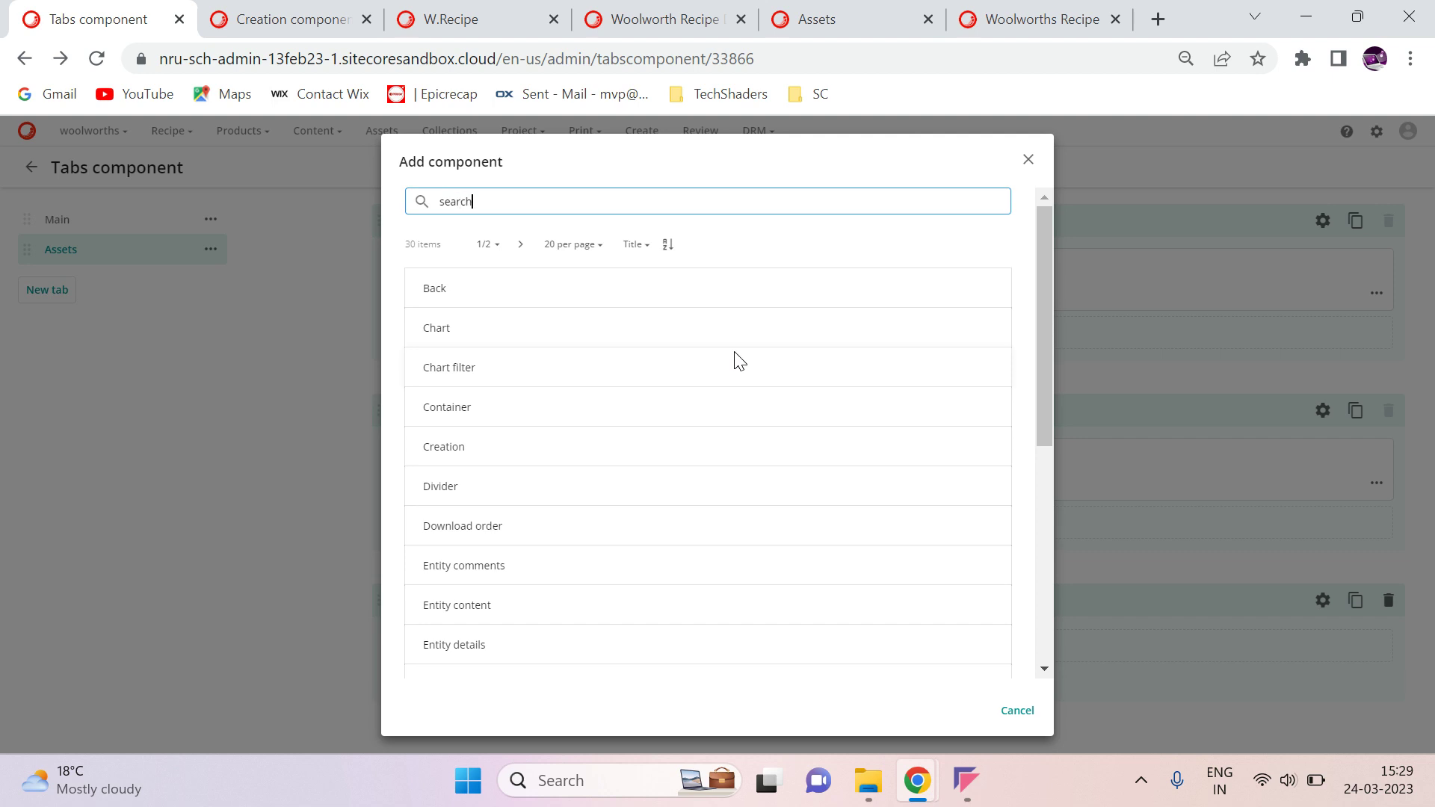
{"action": "left_click", "coordinate": [586, 447]}
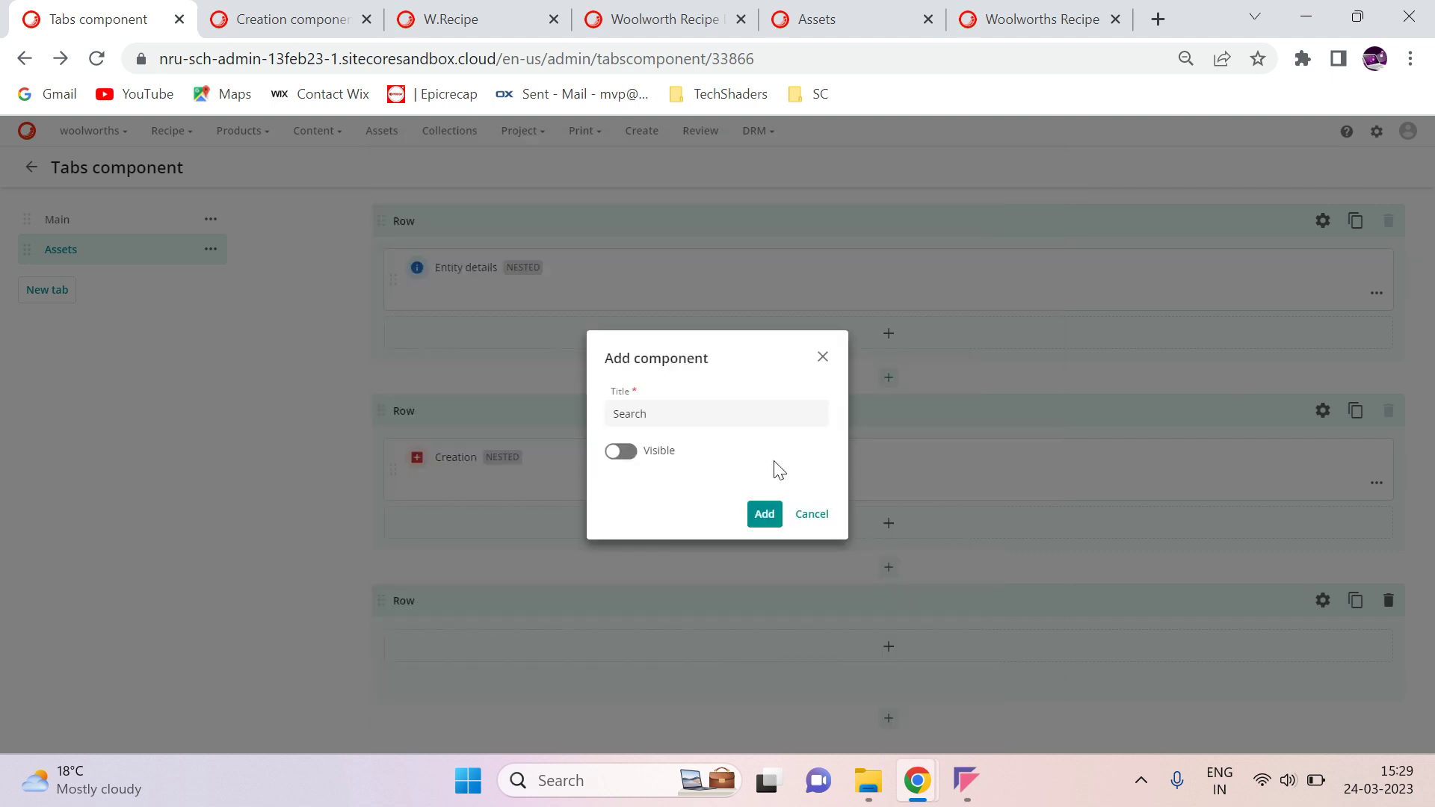
{"action": "left_click", "coordinate": [620, 451]}
{"action": "left_click", "coordinate": [764, 516]}
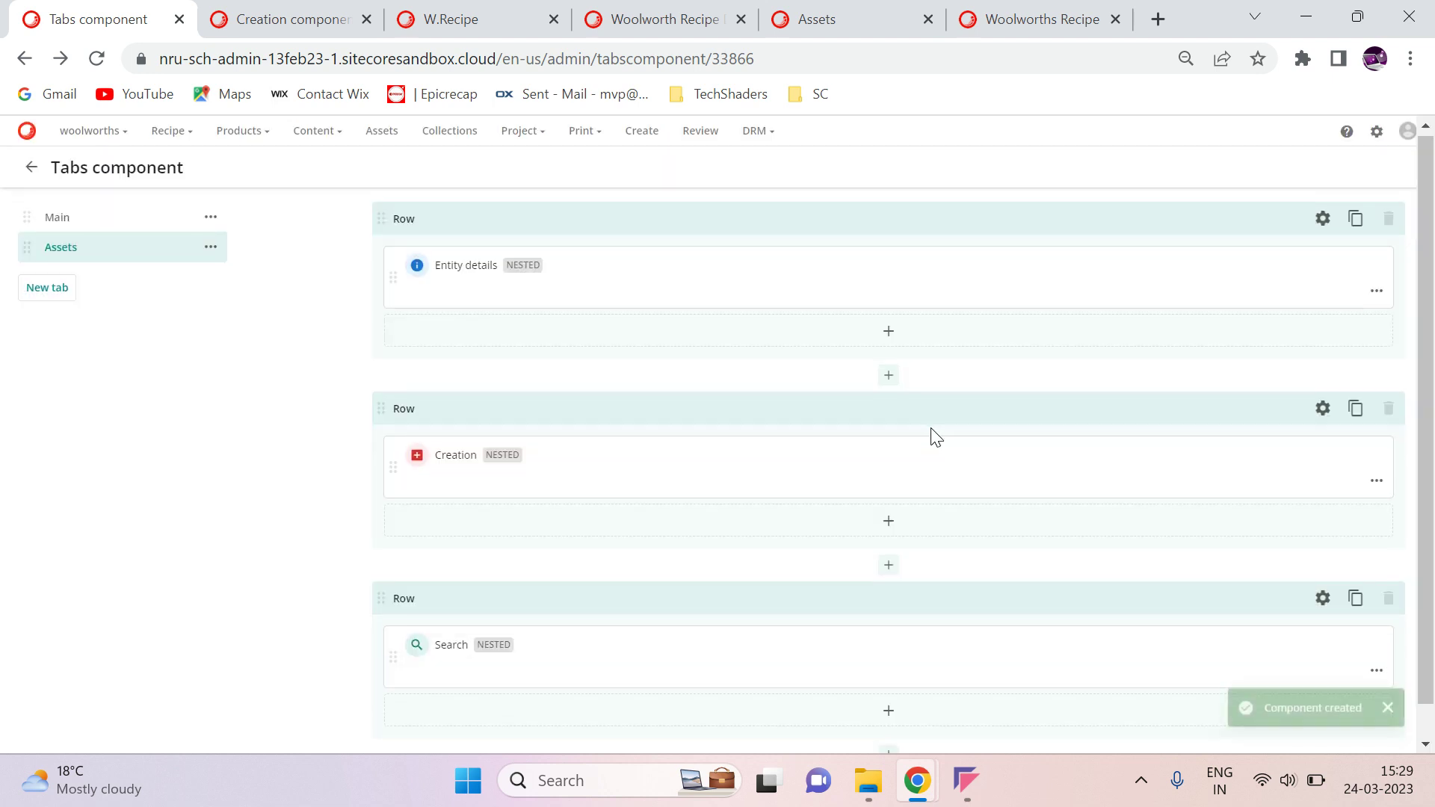
- Open the Search component's editor, then return to the tabs layout
{"action": "scroll", "coordinate": [934, 437], "scroll_direction": "down", "scroll_amount": 1}
{"action": "left_click", "coordinate": [1372, 638]}
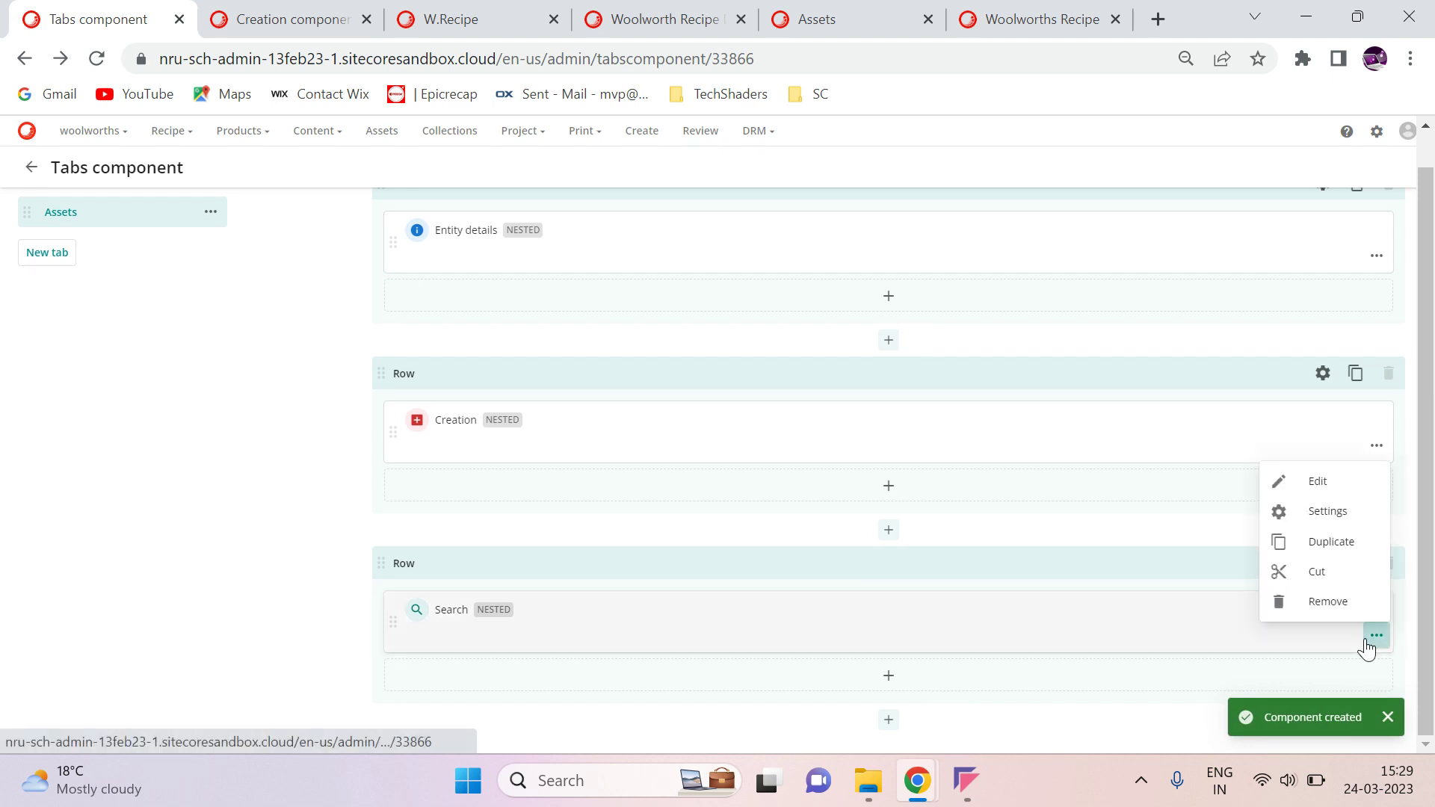
{"action": "left_click", "coordinate": [1318, 482]}
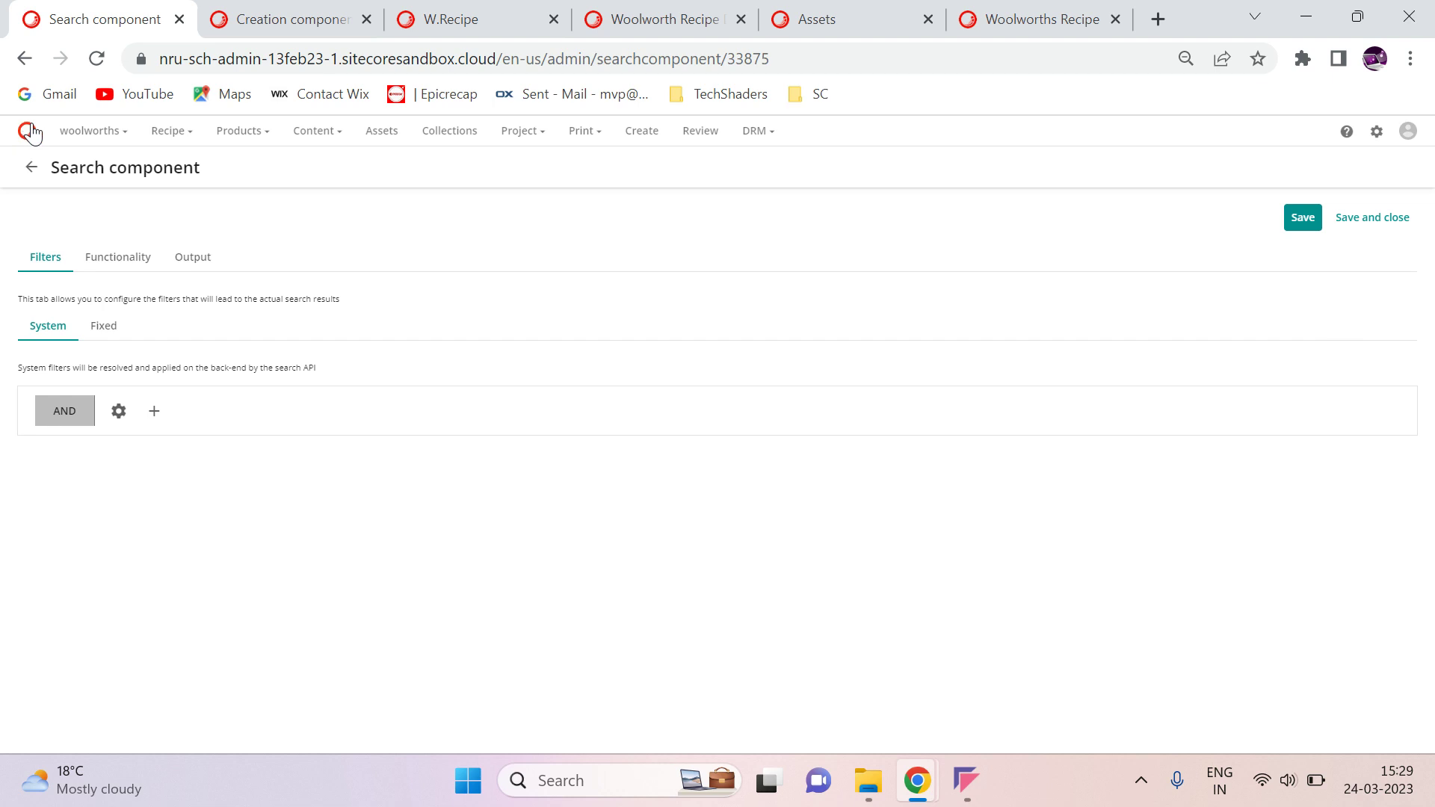
{"action": "left_click", "coordinate": [32, 167]}
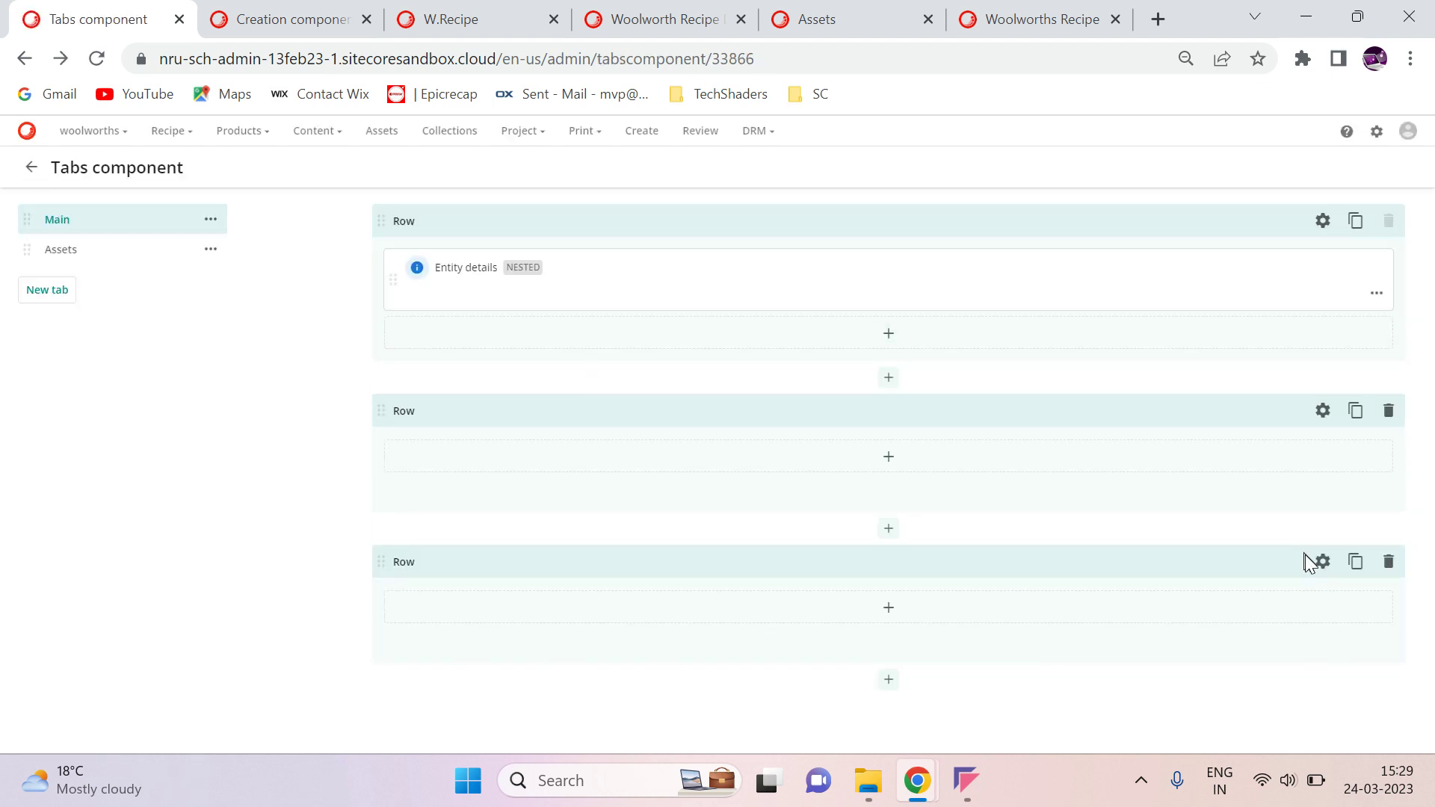
- Remove the existing Search component from the Assets tab's third row
{"action": "left_click", "coordinate": [139, 255]}
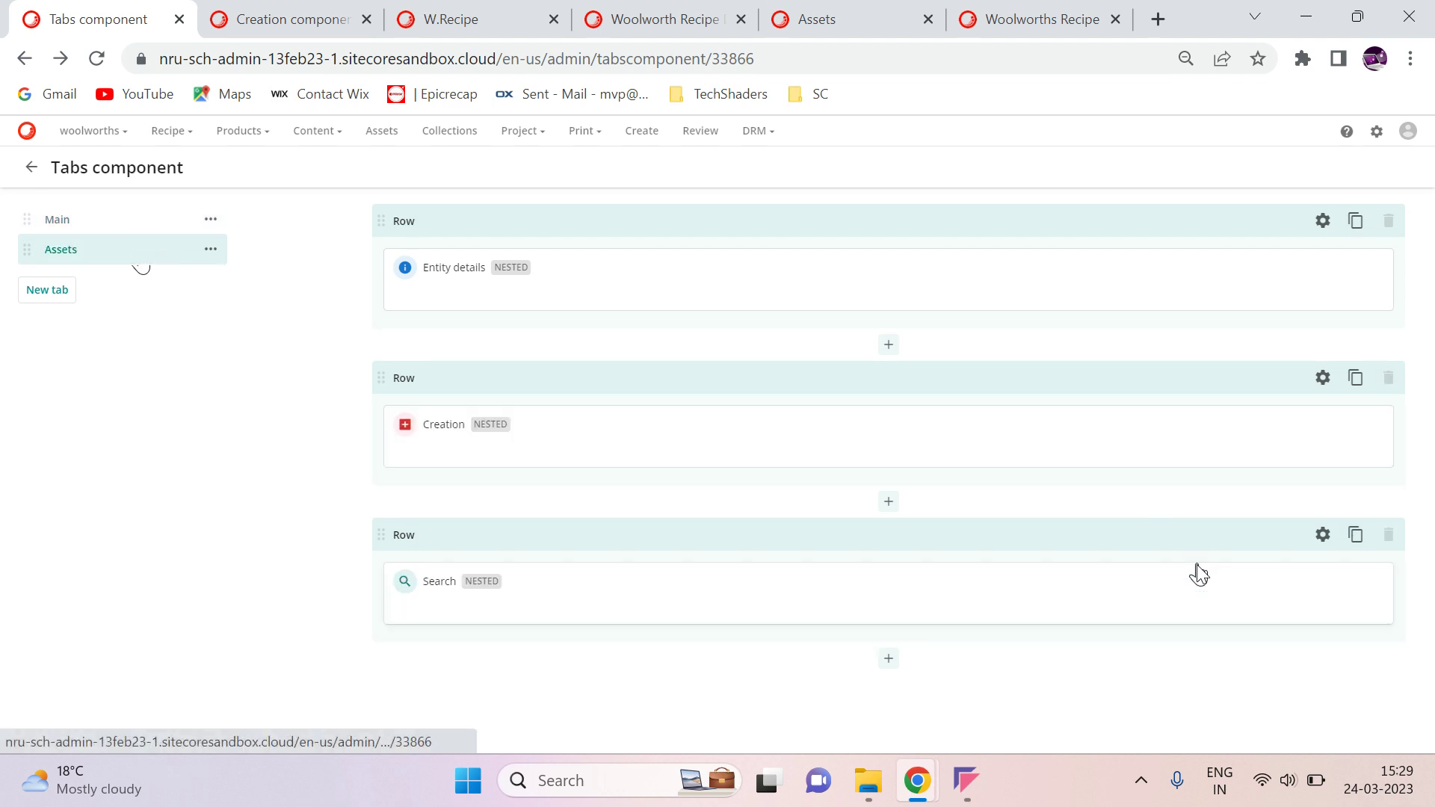
{"action": "scroll", "coordinate": [1372, 631], "scroll_direction": "down", "scroll_amount": 1}
{"action": "left_click", "coordinate": [1376, 634]}
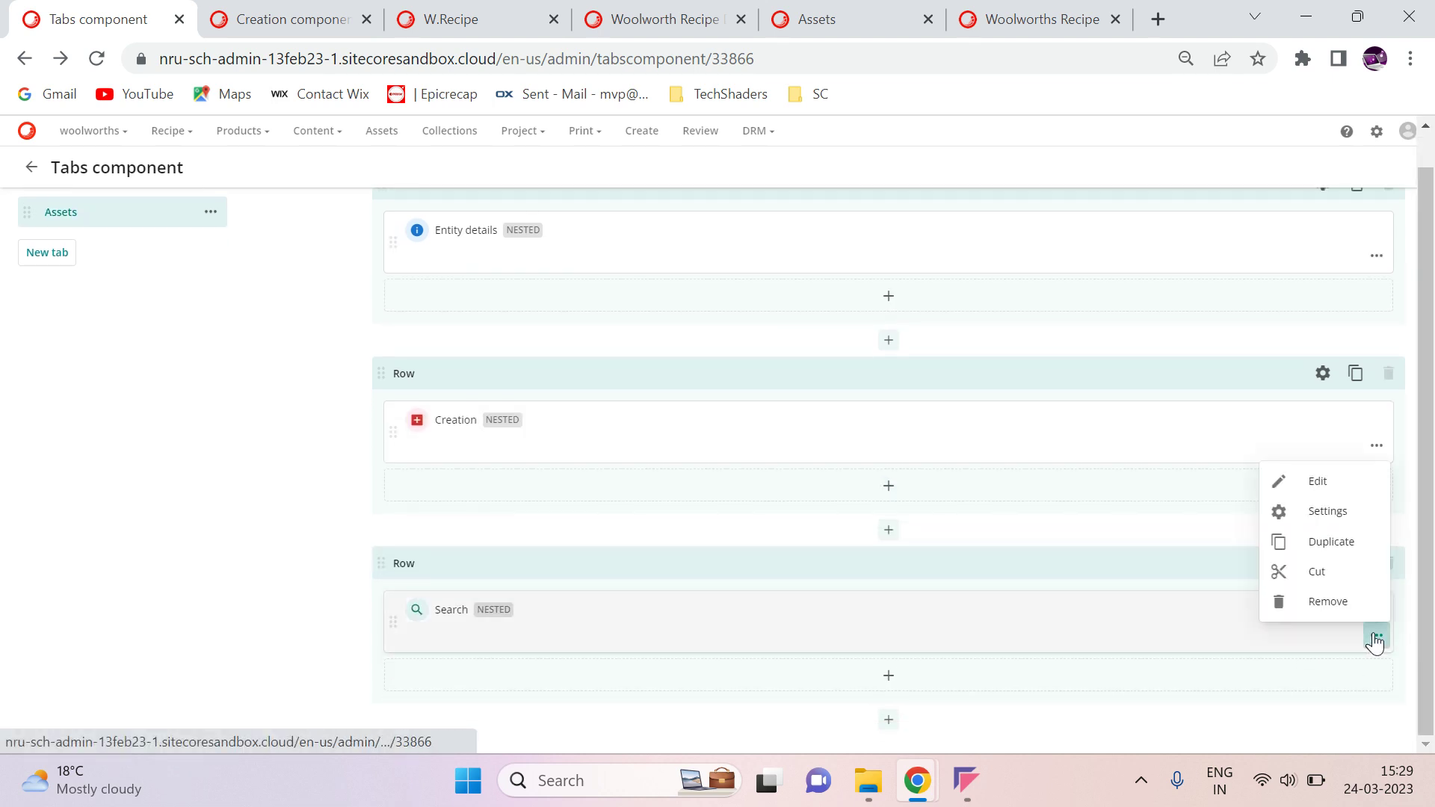
{"action": "left_click", "coordinate": [1334, 603]}
{"action": "left_click", "coordinate": [766, 479]}
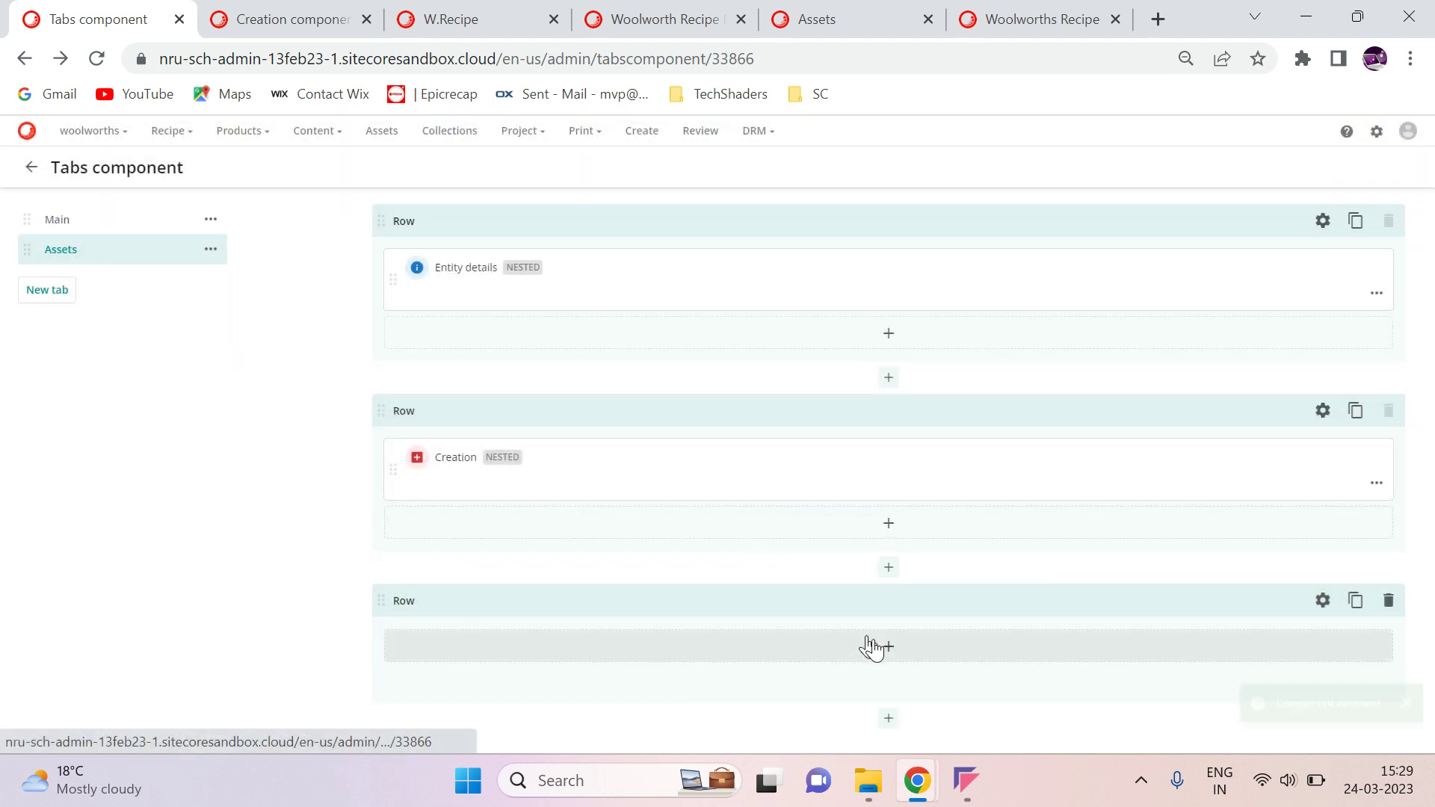
- Add a visible Search component titled 'Recipe Assets Search' to that row
{"action": "left_click", "coordinate": [871, 647]}
{"action": "type", "text": "se"}
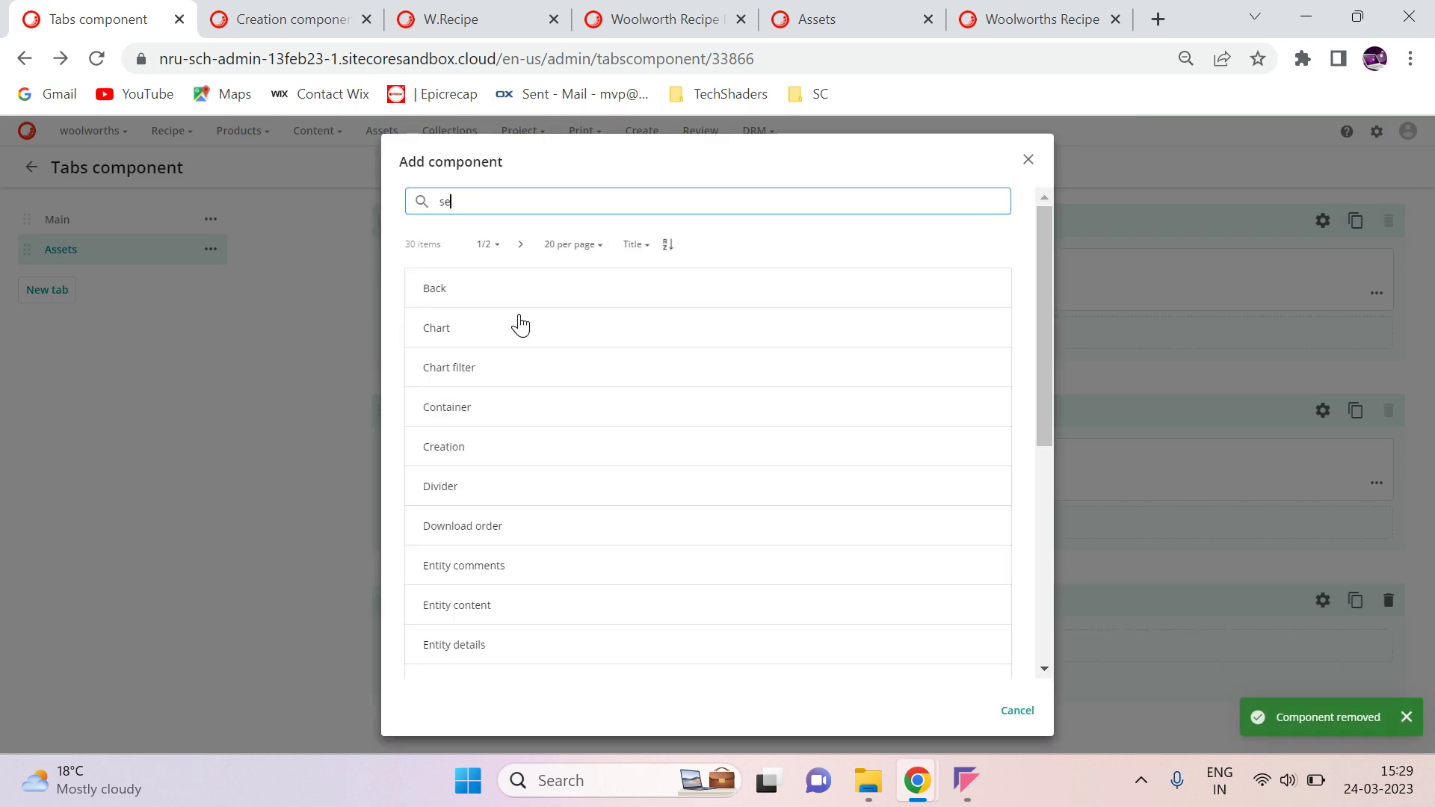
{"action": "type", "text": "arch"}
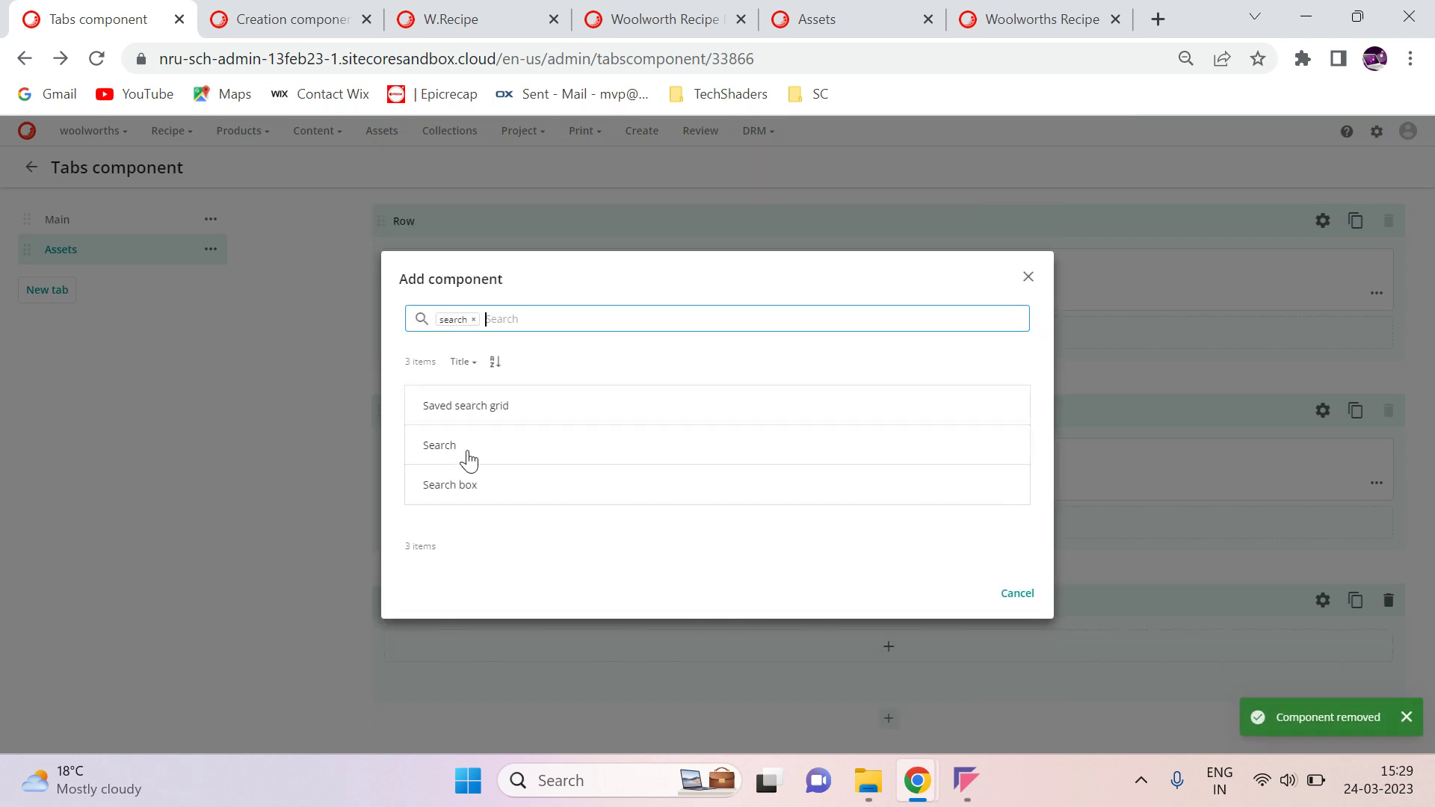
{"action": "left_click", "coordinate": [468, 452]}
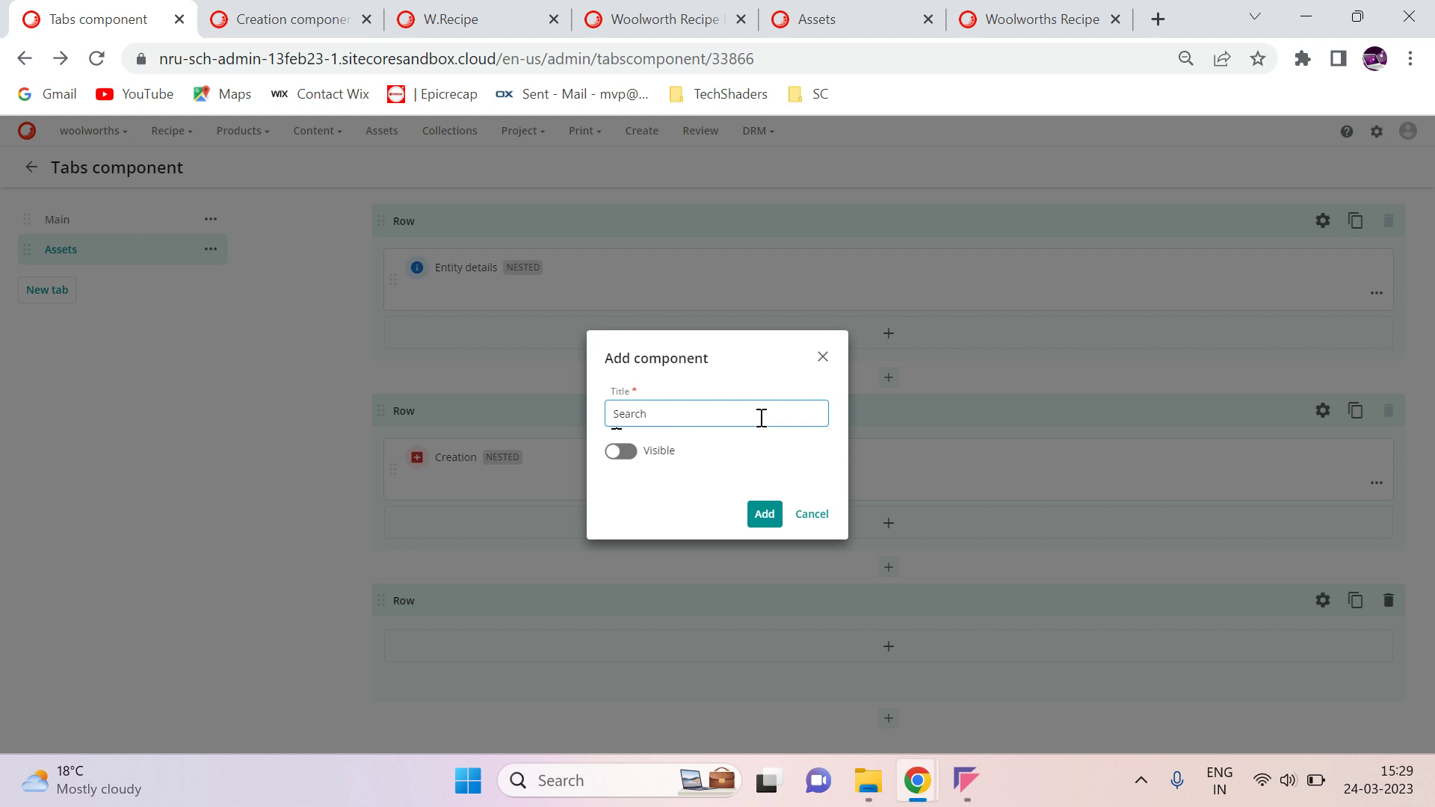
{"action": "type", "text": "Recipe As"}
{"action": "type", "text": "sets "}
{"action": "type", "text": "Reci"}
{"action": "type", "text": "pe"}
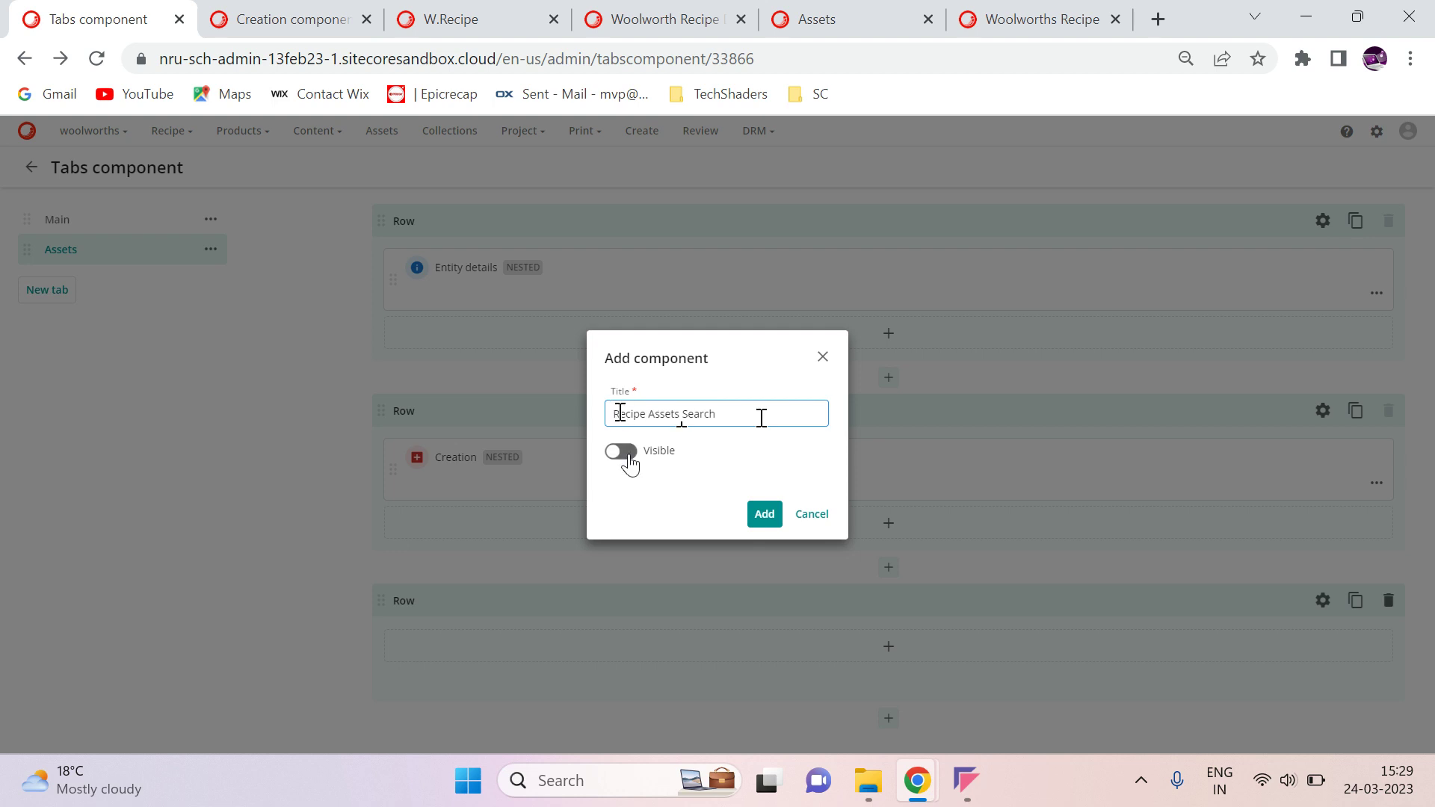
{"action": "left_click", "coordinate": [621, 451]}
{"action": "left_click", "coordinate": [764, 514]}
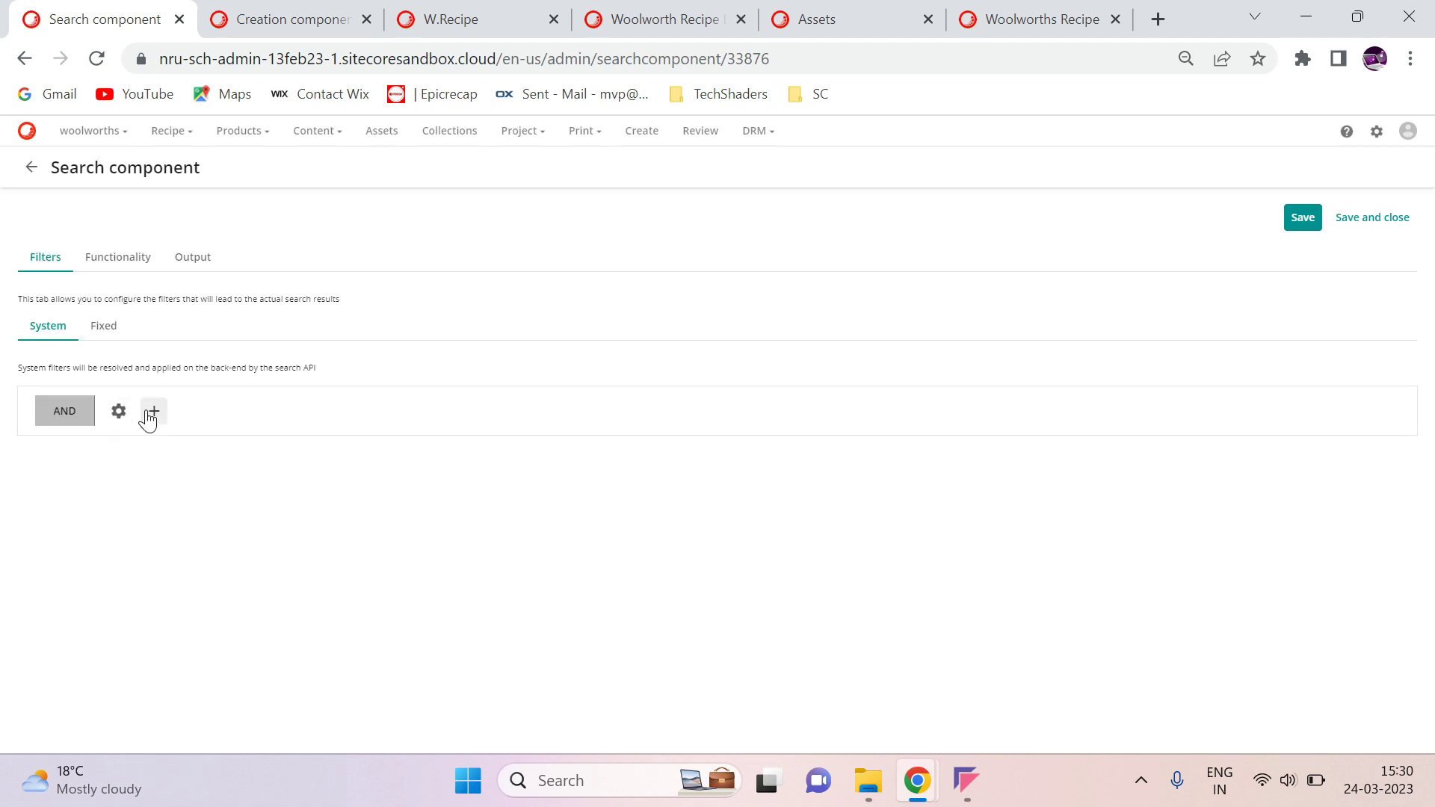
- Add a system filter on the Asset (M.Asset) definition and save it
{"action": "left_click", "coordinate": [152, 411]}
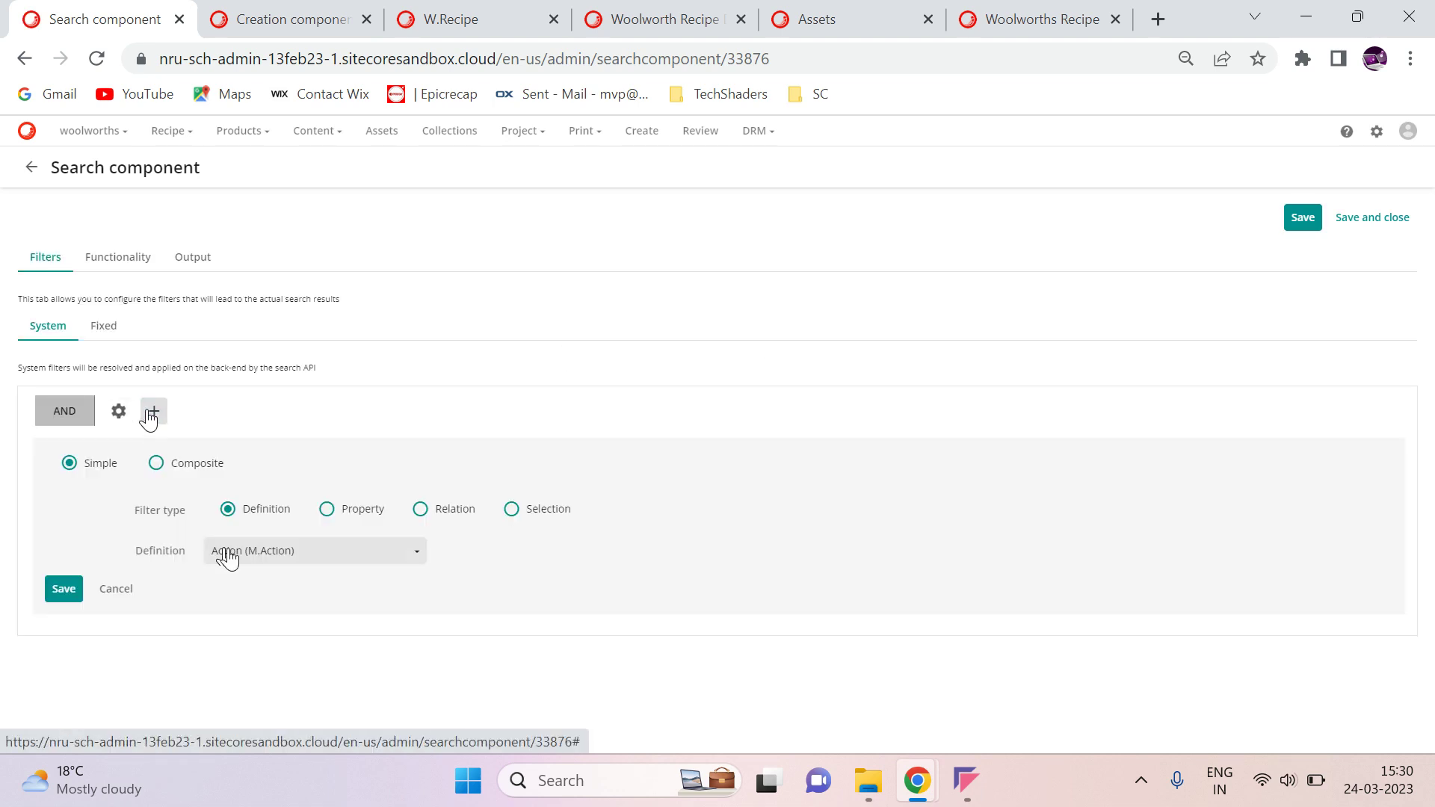
{"action": "left_click", "coordinate": [236, 560]}
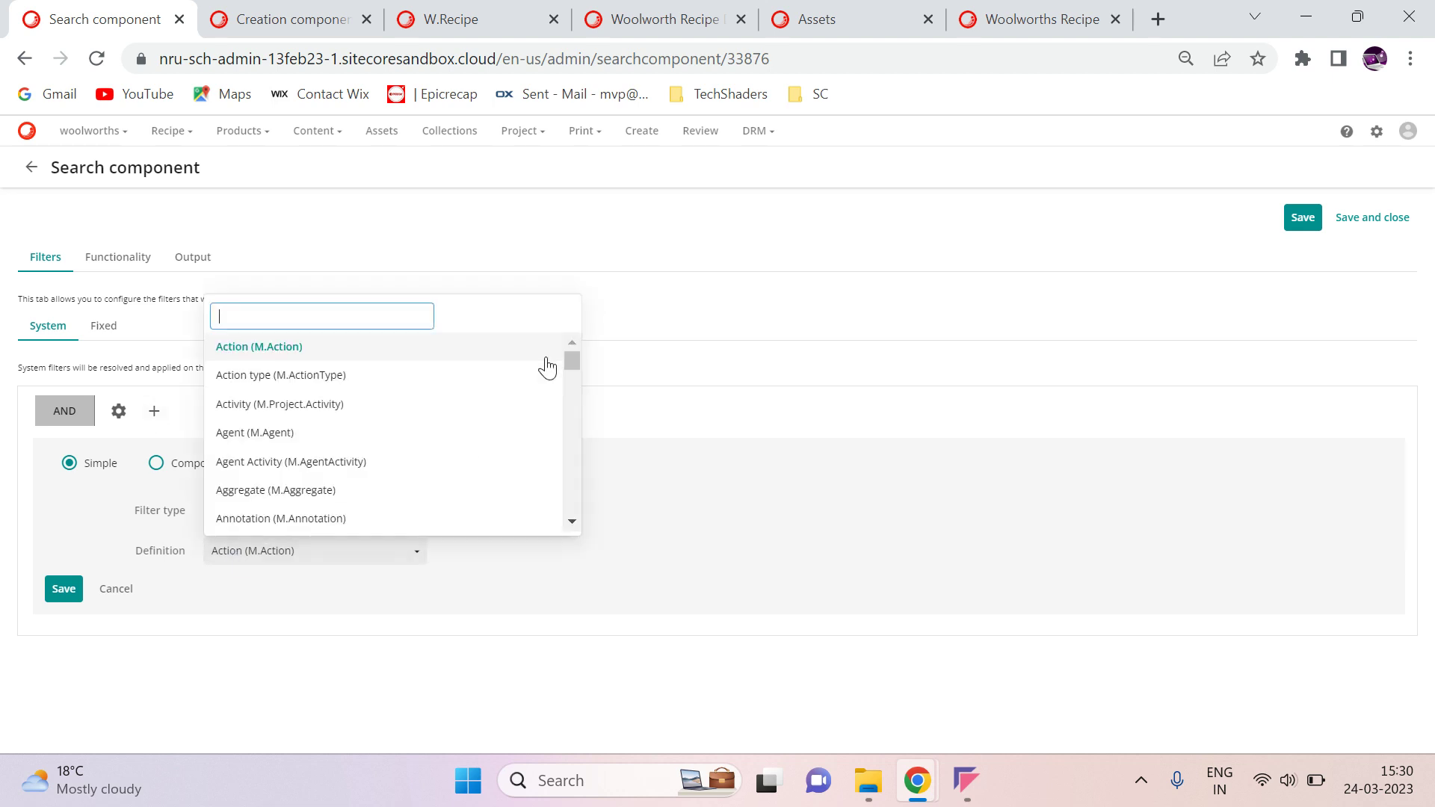
{"action": "type", "text": "asset"}
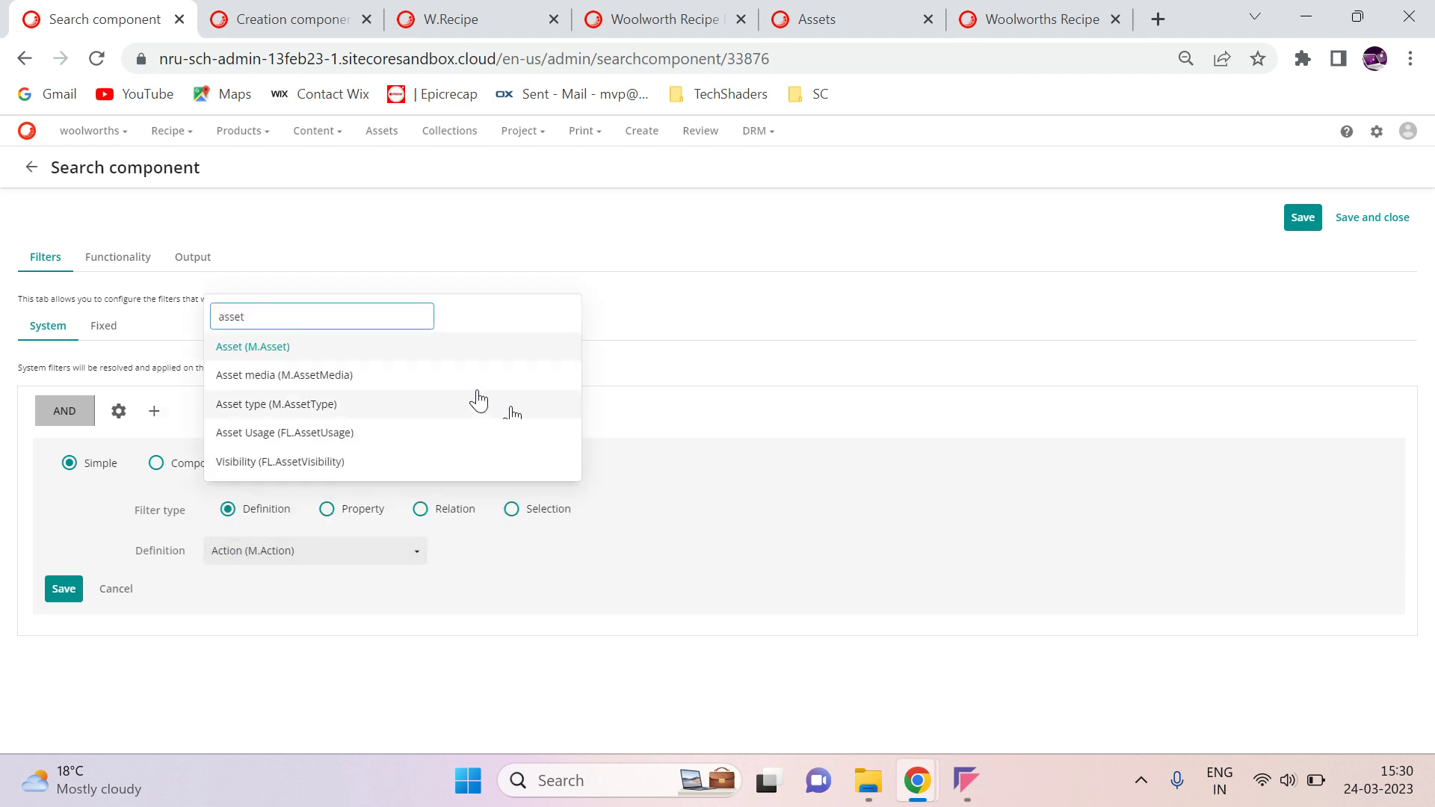
{"action": "left_click", "coordinate": [469, 357]}
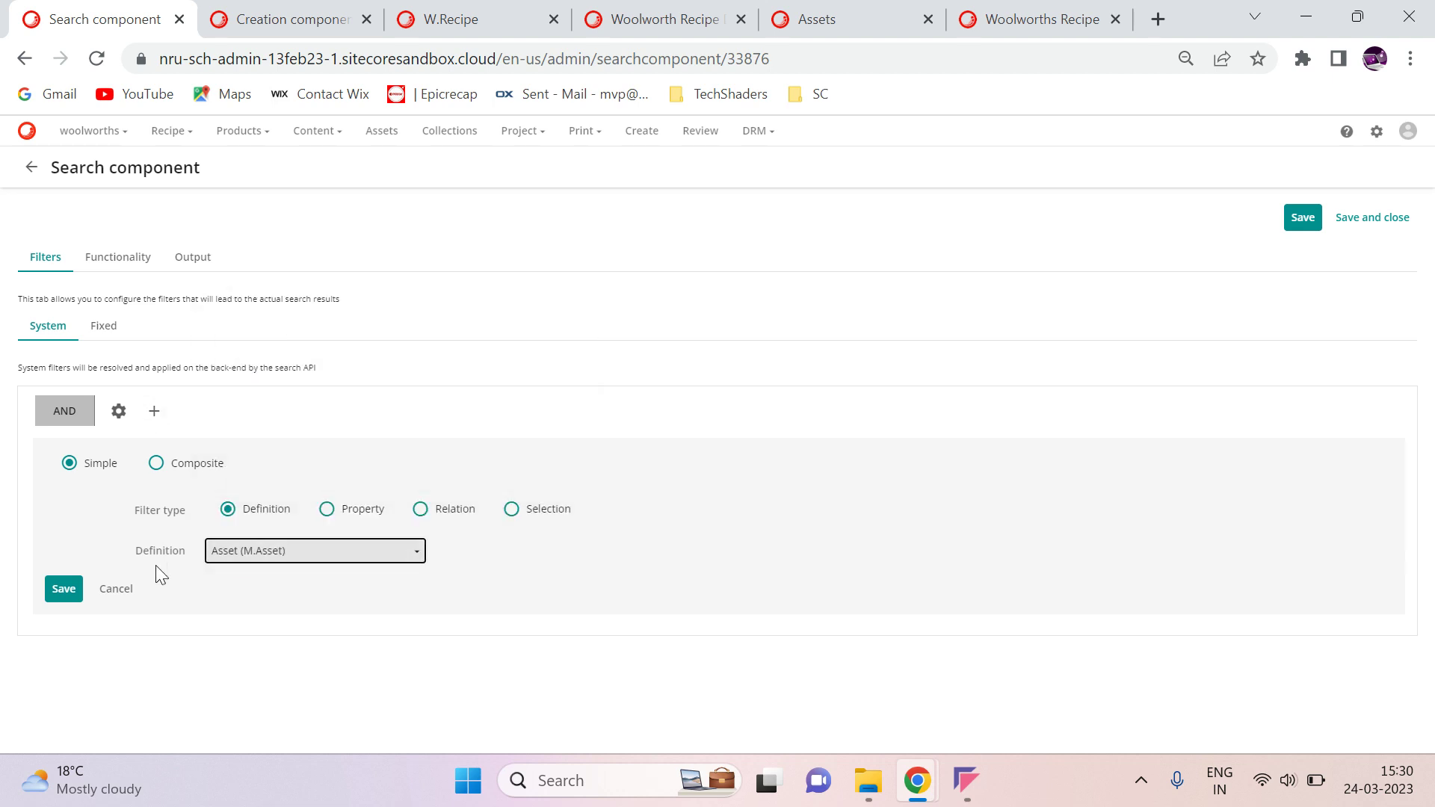
{"action": "left_click", "coordinate": [64, 588]}
- Switch on Full-text, Facets and Query builder in the search functionality settings
{"action": "left_click", "coordinate": [136, 266]}
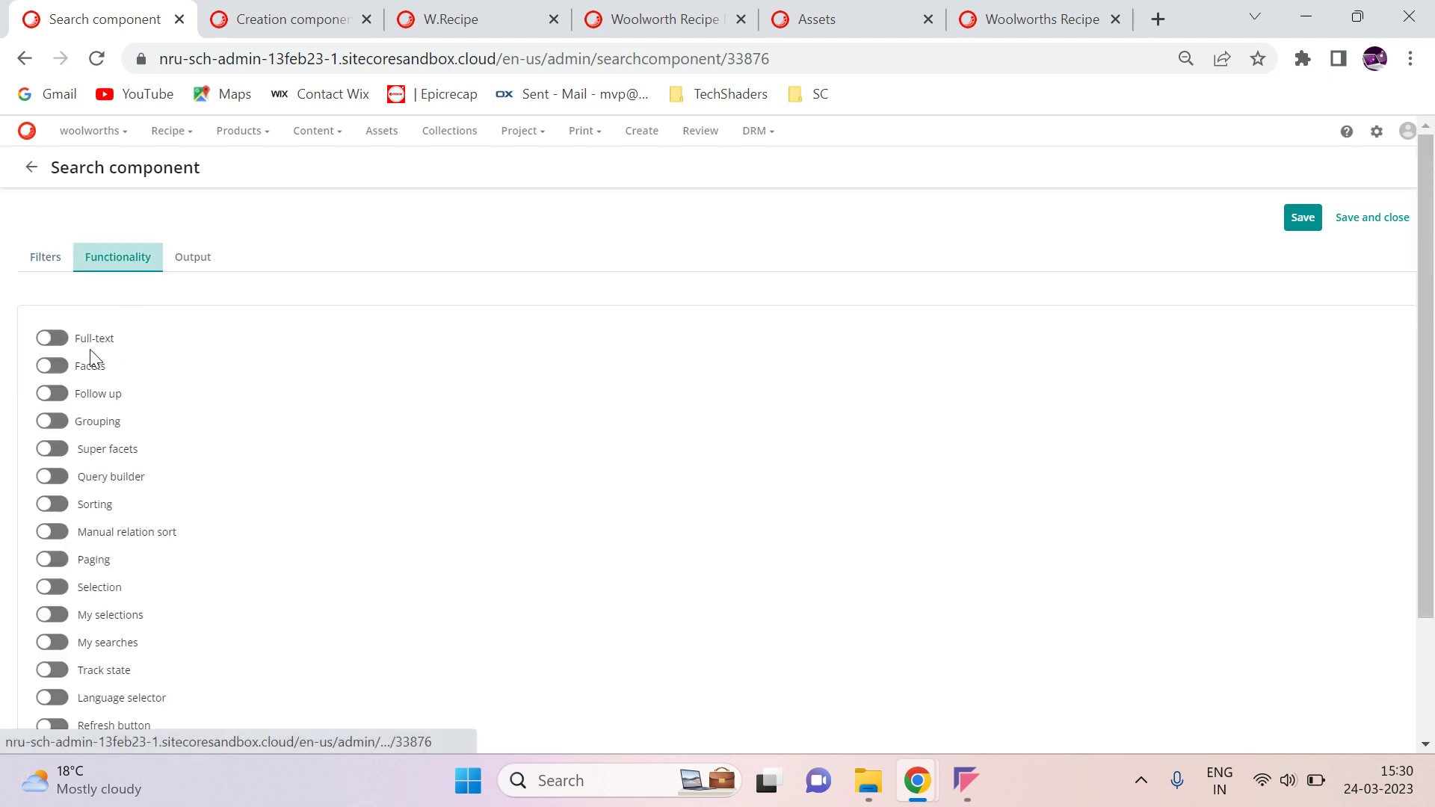
{"action": "left_click", "coordinate": [53, 339]}
{"action": "left_click", "coordinate": [53, 366]}
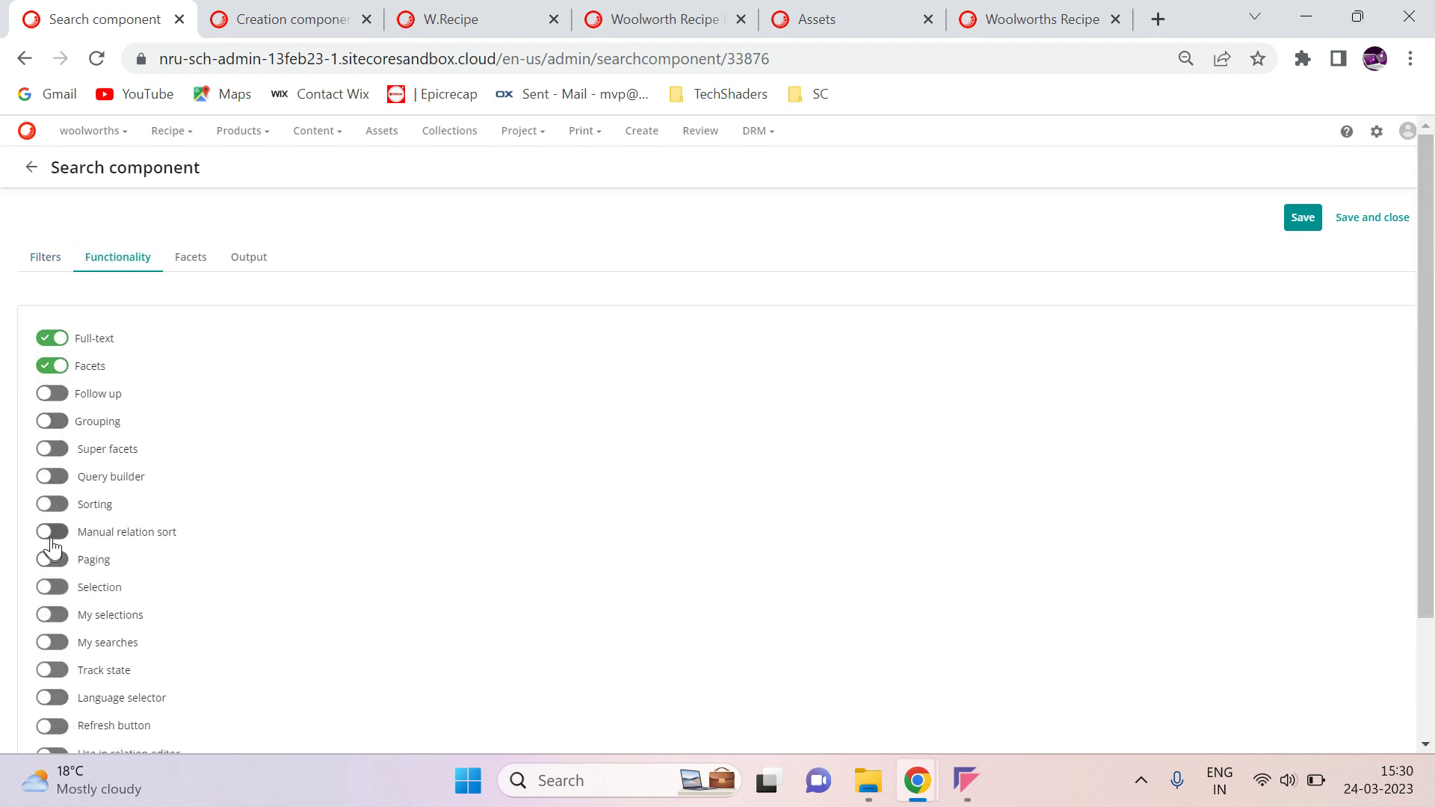
{"action": "left_click", "coordinate": [52, 477]}
{"action": "scroll", "coordinate": [272, 399], "scroll_direction": "down", "scroll_amount": 2}
{"action": "scroll", "coordinate": [155, 407], "scroll_direction": "up", "scroll_amount": 1}
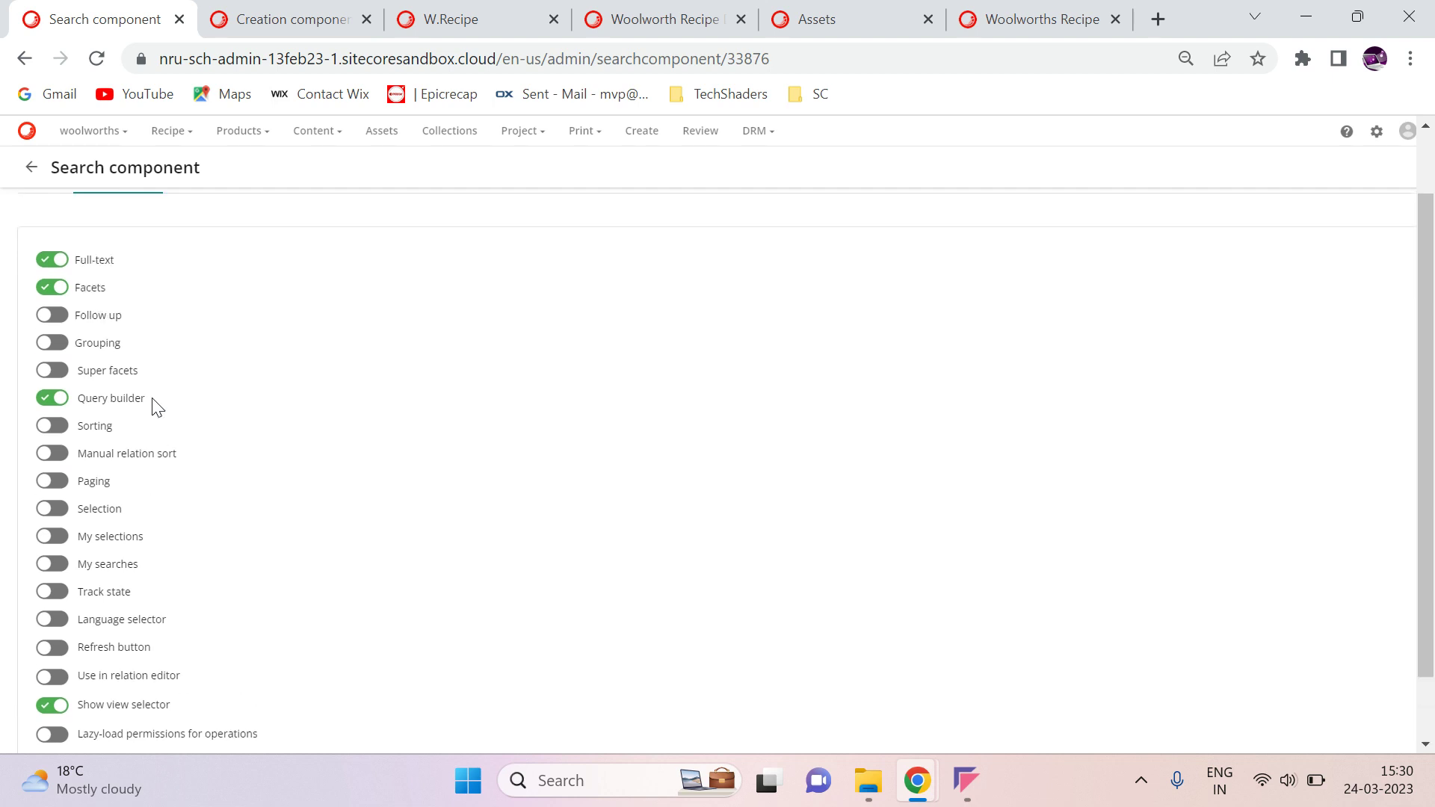
{"action": "scroll", "coordinate": [154, 407], "scroll_direction": "up", "scroll_amount": 1}
{"action": "scroll", "coordinate": [308, 445], "scroll_direction": "down", "scroll_amount": 2}
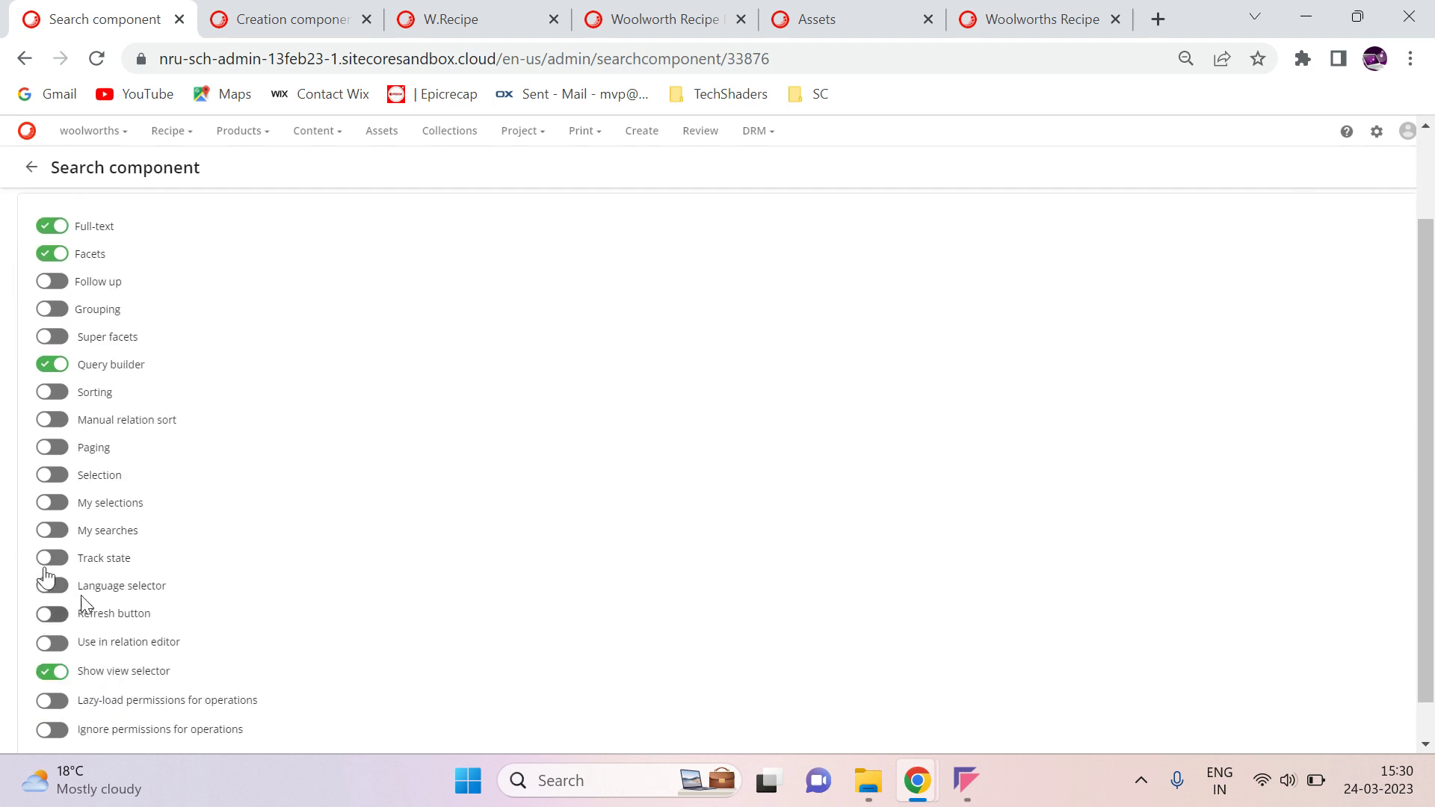
- Enable Selection for Recipe Assets Search as well
{"action": "left_click", "coordinate": [52, 474]}
{"action": "scroll", "coordinate": [281, 521], "scroll_direction": "up", "scroll_amount": 2}
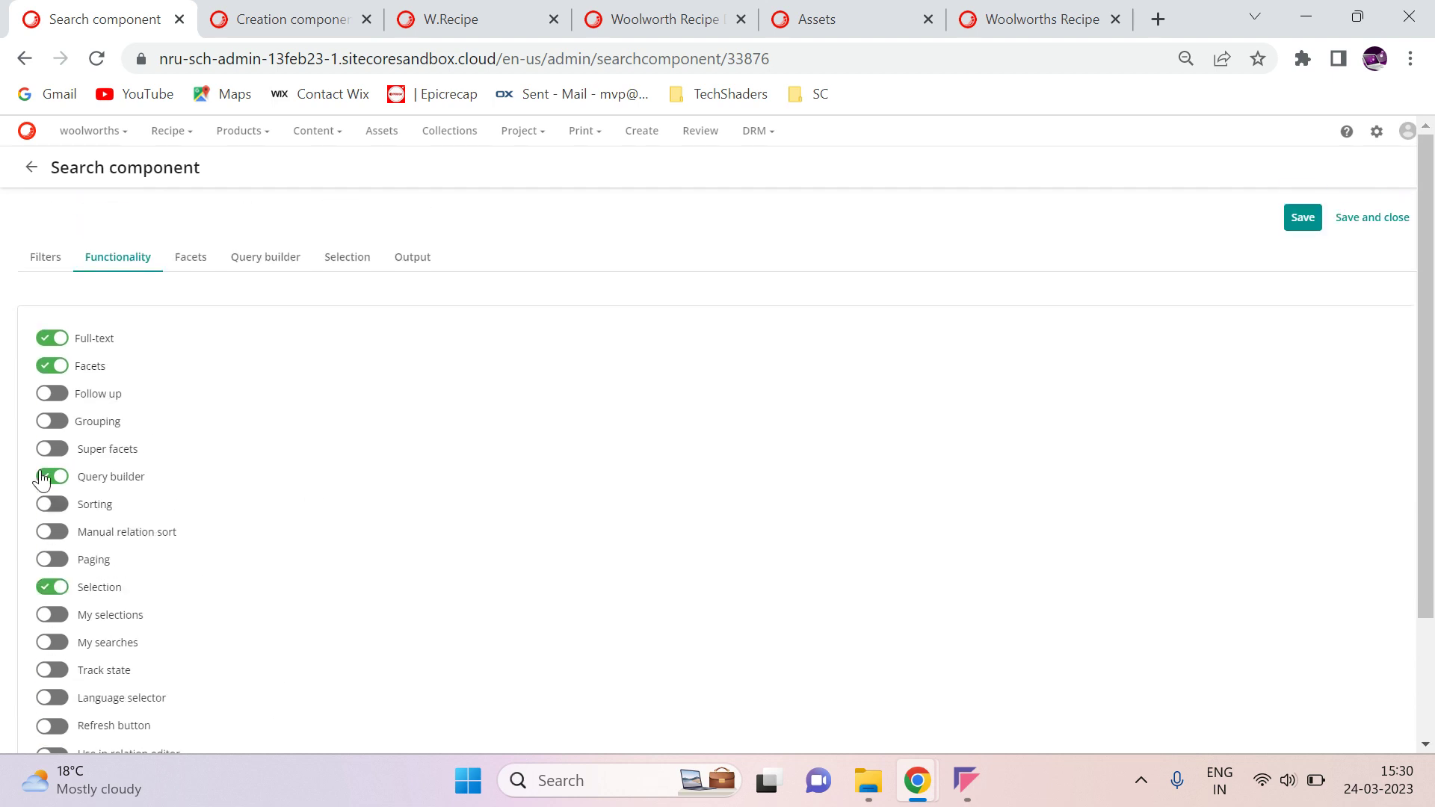
{"action": "scroll", "coordinate": [234, 451], "scroll_direction": "down", "scroll_amount": 2}
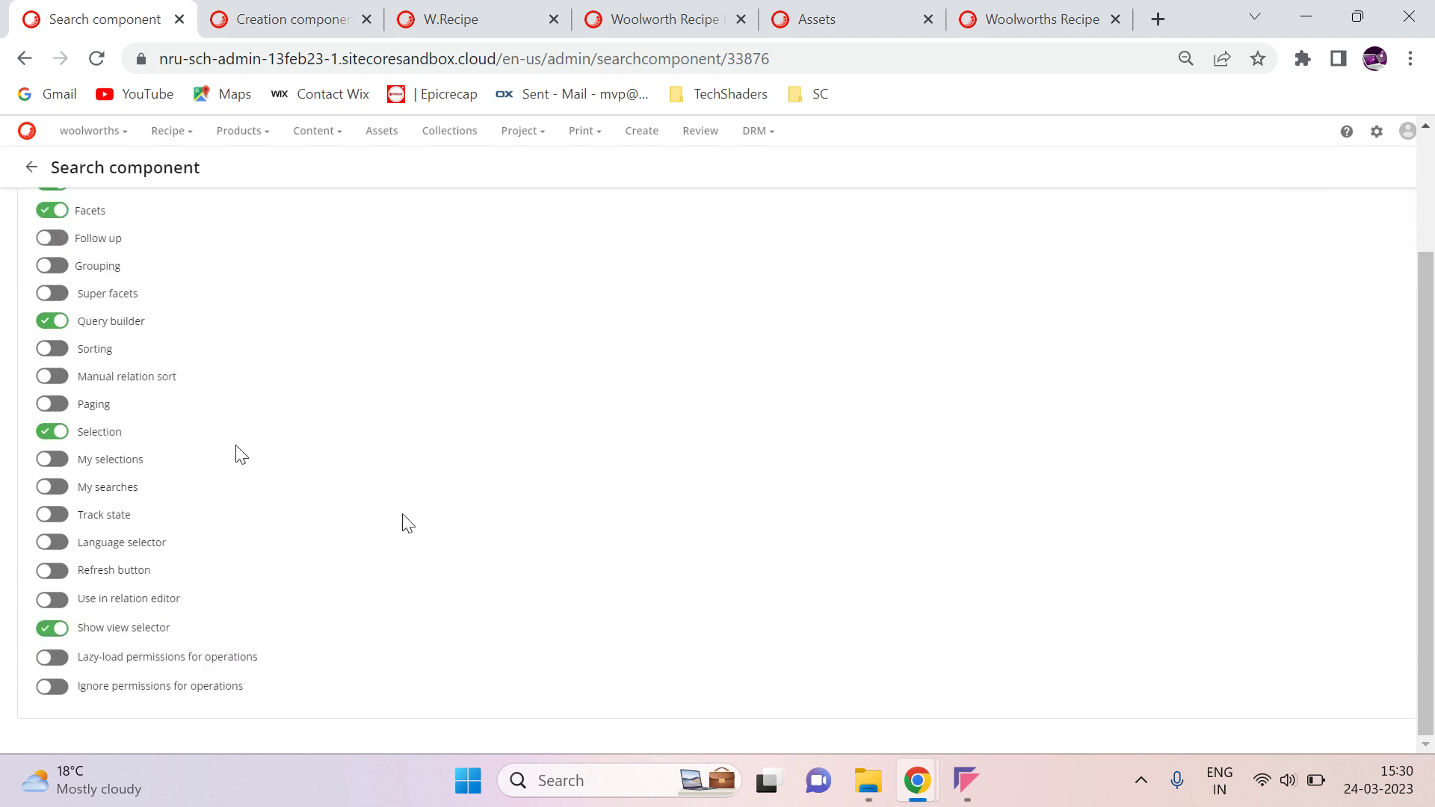
{"action": "scroll", "coordinate": [404, 521], "scroll_direction": "up", "scroll_amount": 2}
{"action": "scroll", "coordinate": [404, 522], "scroll_direction": "up", "scroll_amount": 1}
{"action": "scroll", "coordinate": [374, 516], "scroll_direction": "down", "scroll_amount": 2}
{"action": "middle_click", "coordinate": [312, 528]}
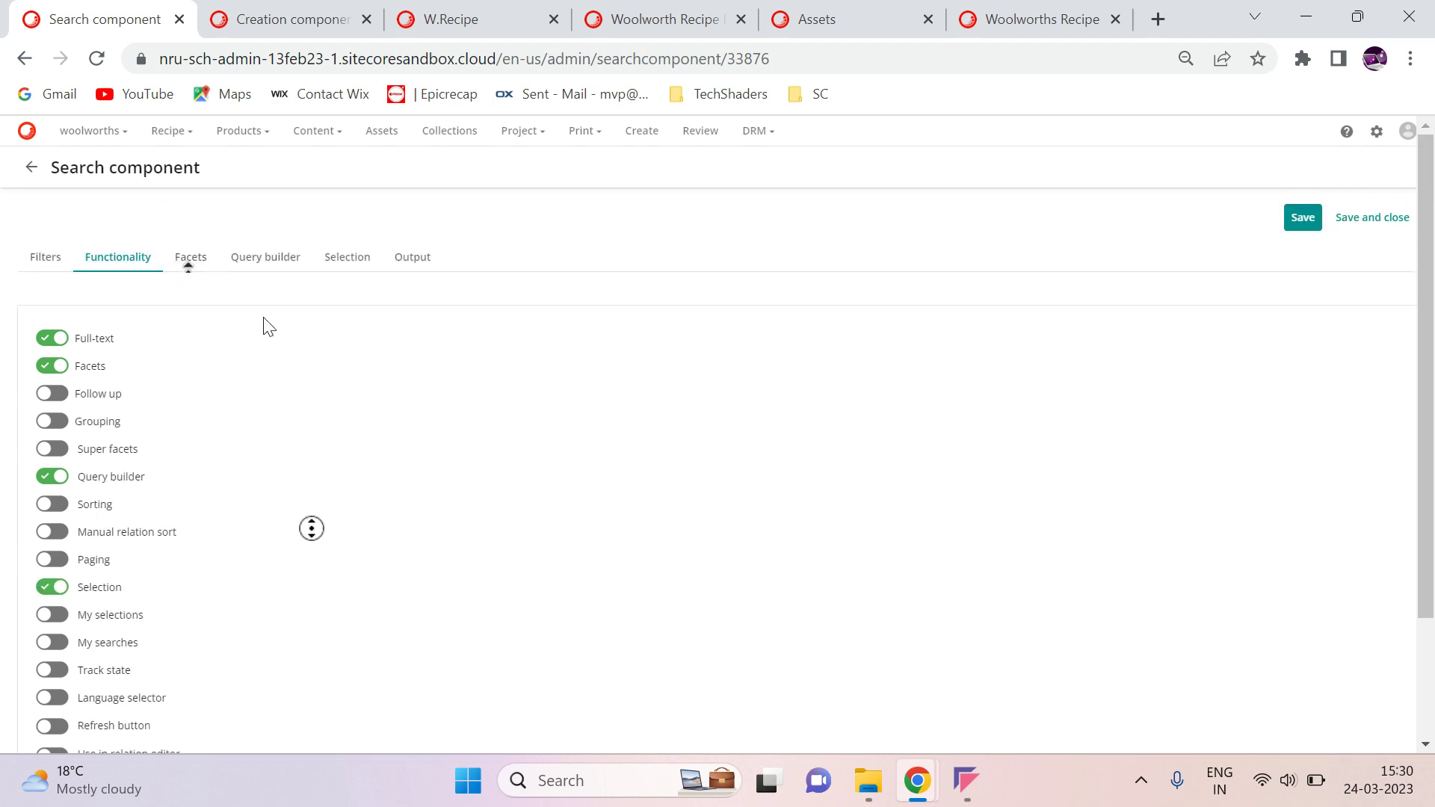
{"action": "left_click", "coordinate": [200, 263]}
- Add a standard facet using the Asset media taxonomy and save it
{"action": "left_click", "coordinate": [36, 365]}
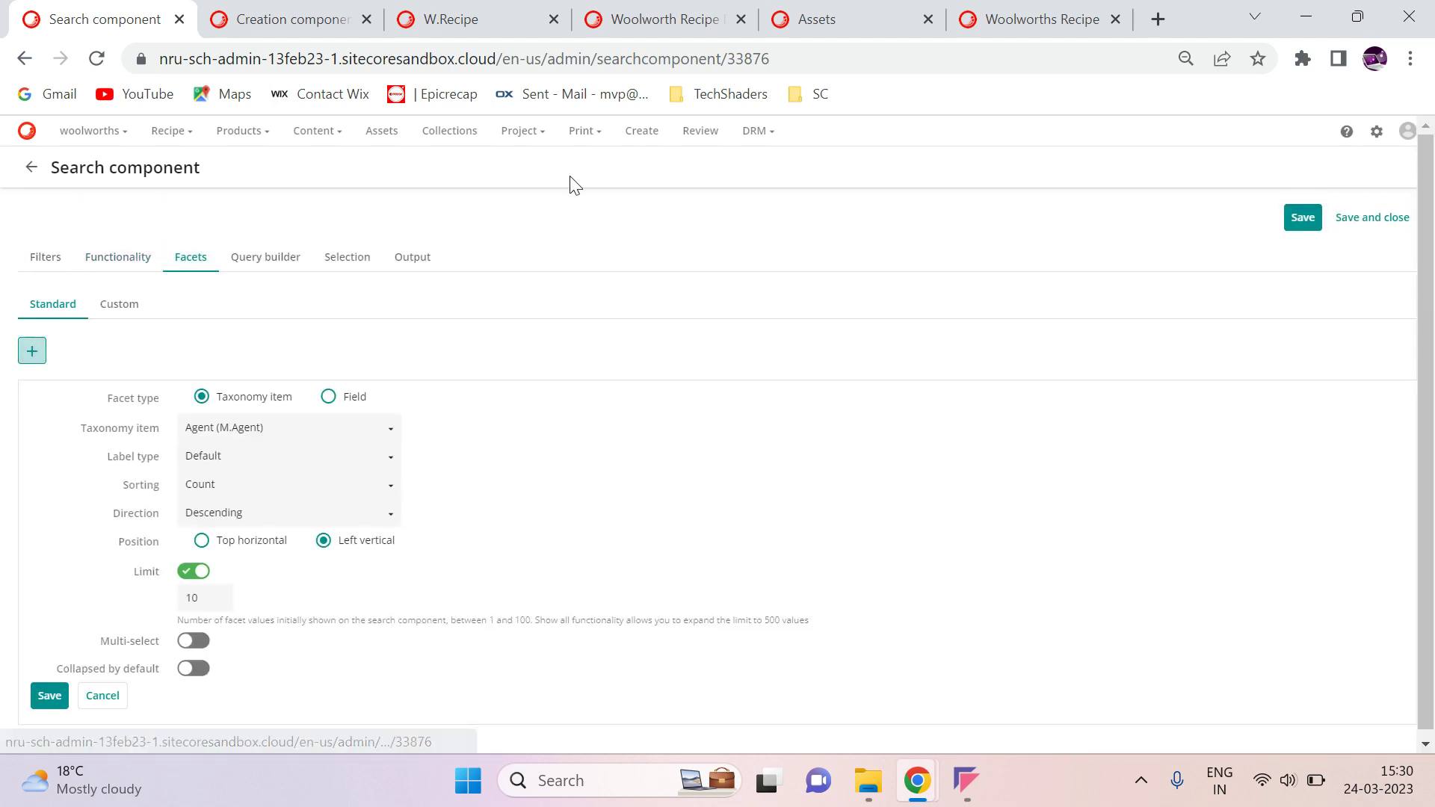
{"action": "left_click", "coordinate": [822, 16]}
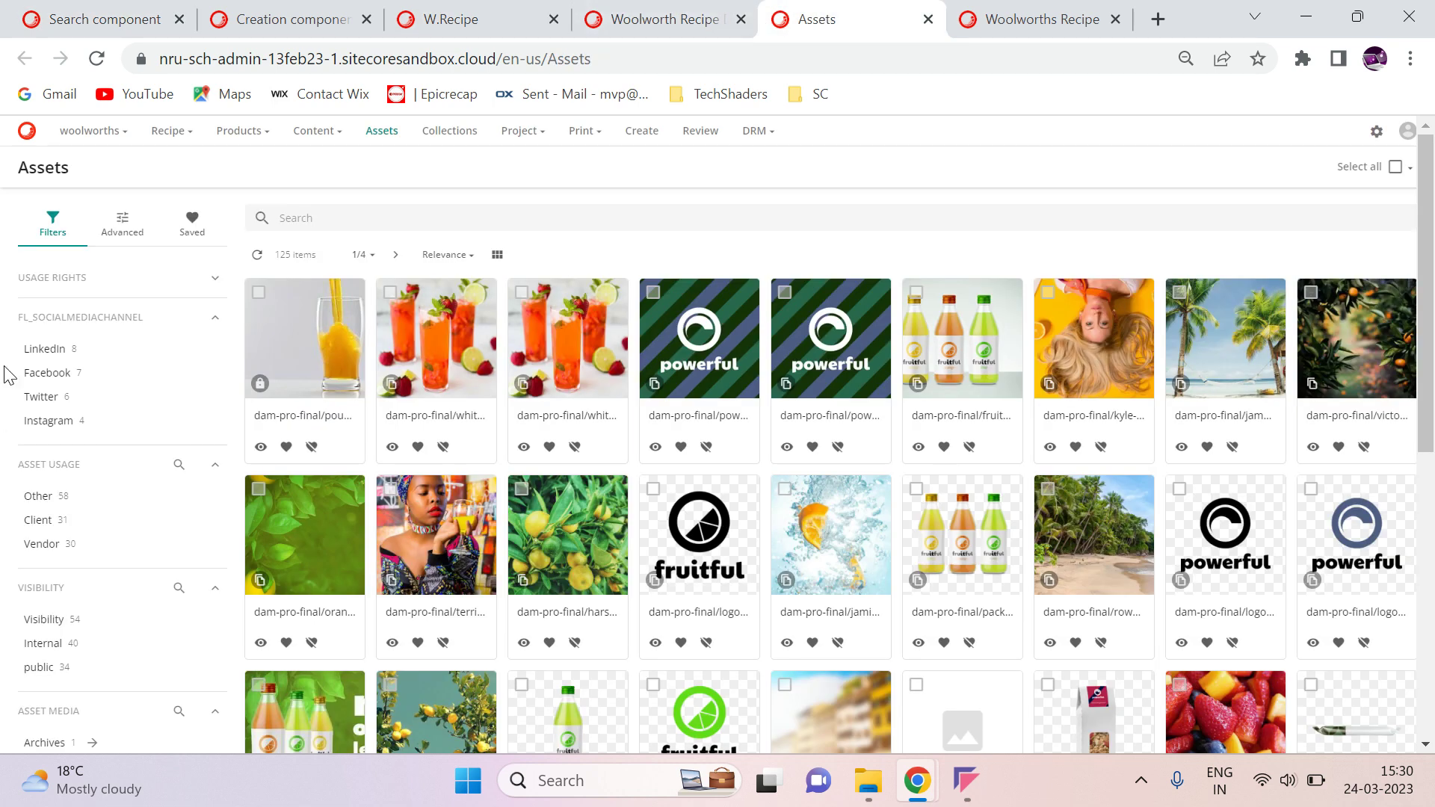
{"action": "scroll", "coordinate": [97, 415], "scroll_direction": "down", "scroll_amount": 3}
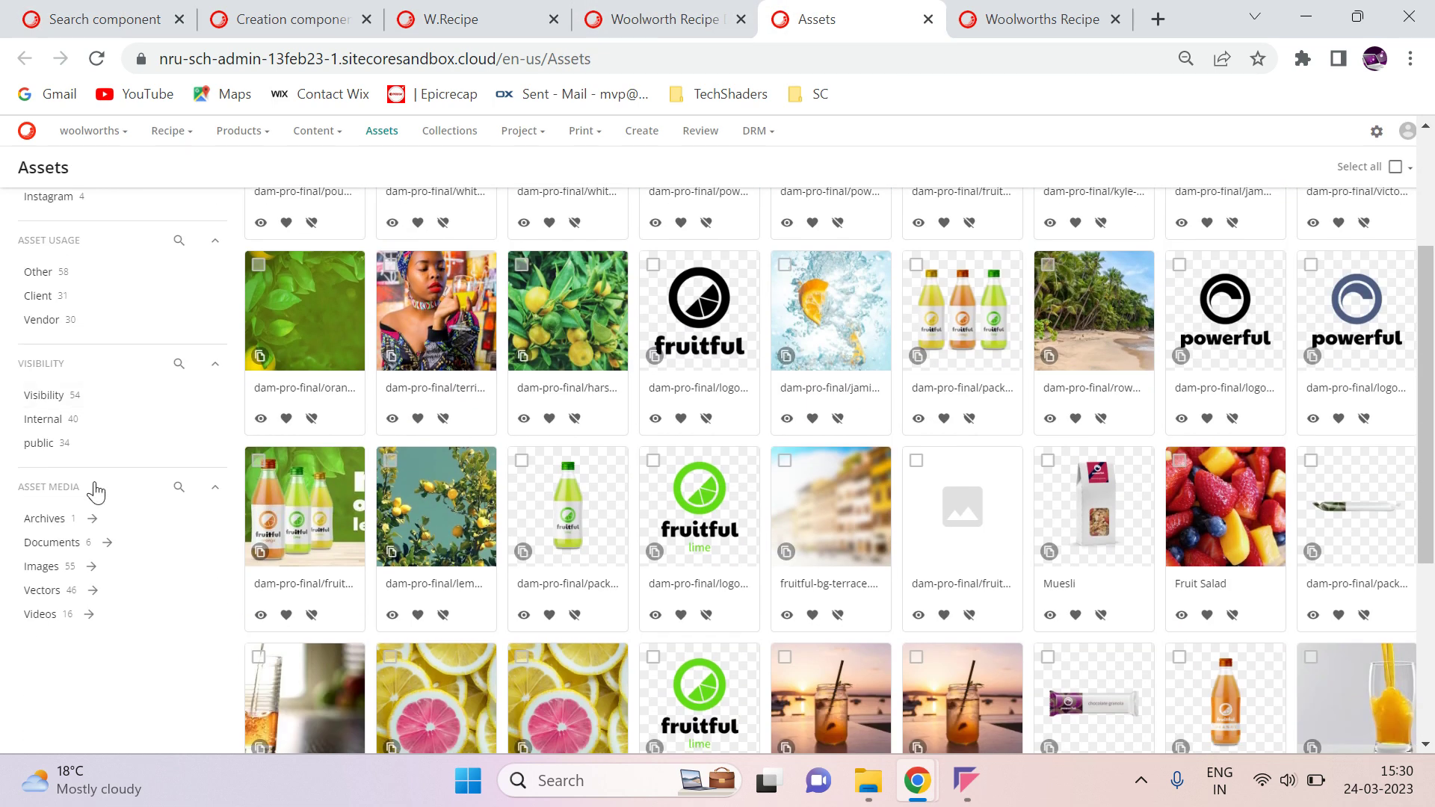
{"action": "scroll", "coordinate": [105, 653], "scroll_direction": "up", "scroll_amount": 3}
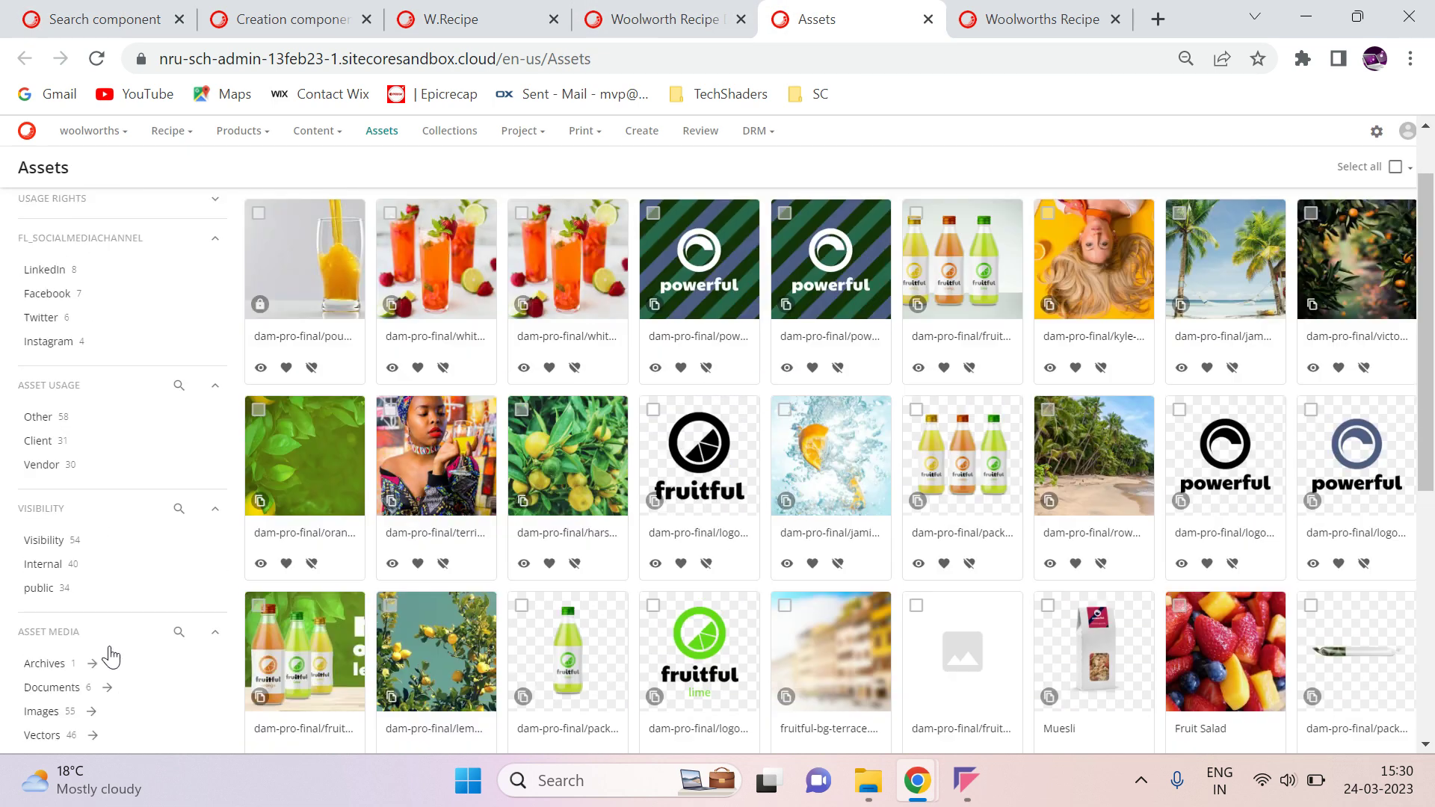
{"action": "scroll", "coordinate": [105, 653], "scroll_direction": "up", "scroll_amount": 2}
{"action": "left_click", "coordinate": [263, 16]}
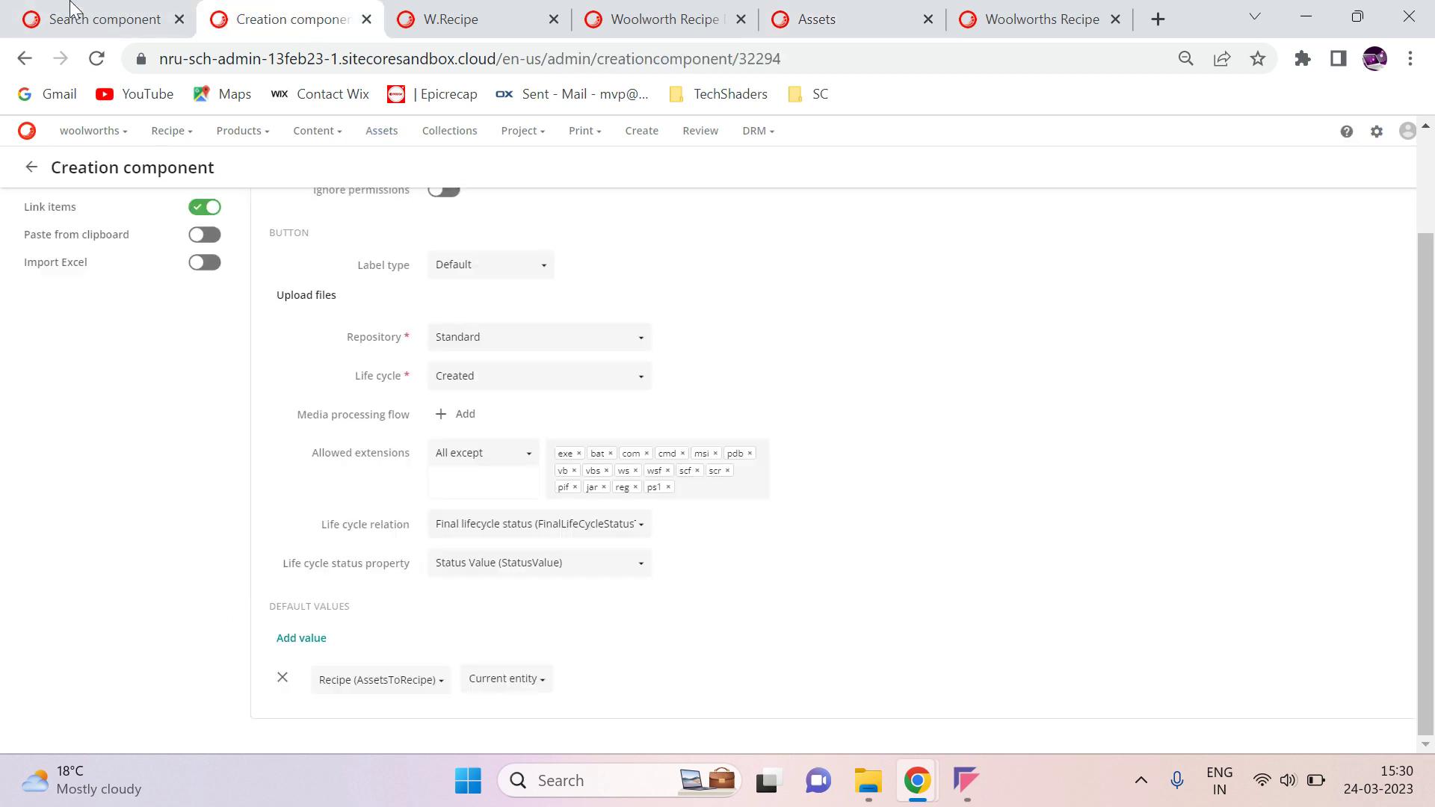
{"action": "left_click", "coordinate": [90, 16]}
{"action": "left_click", "coordinate": [325, 434]}
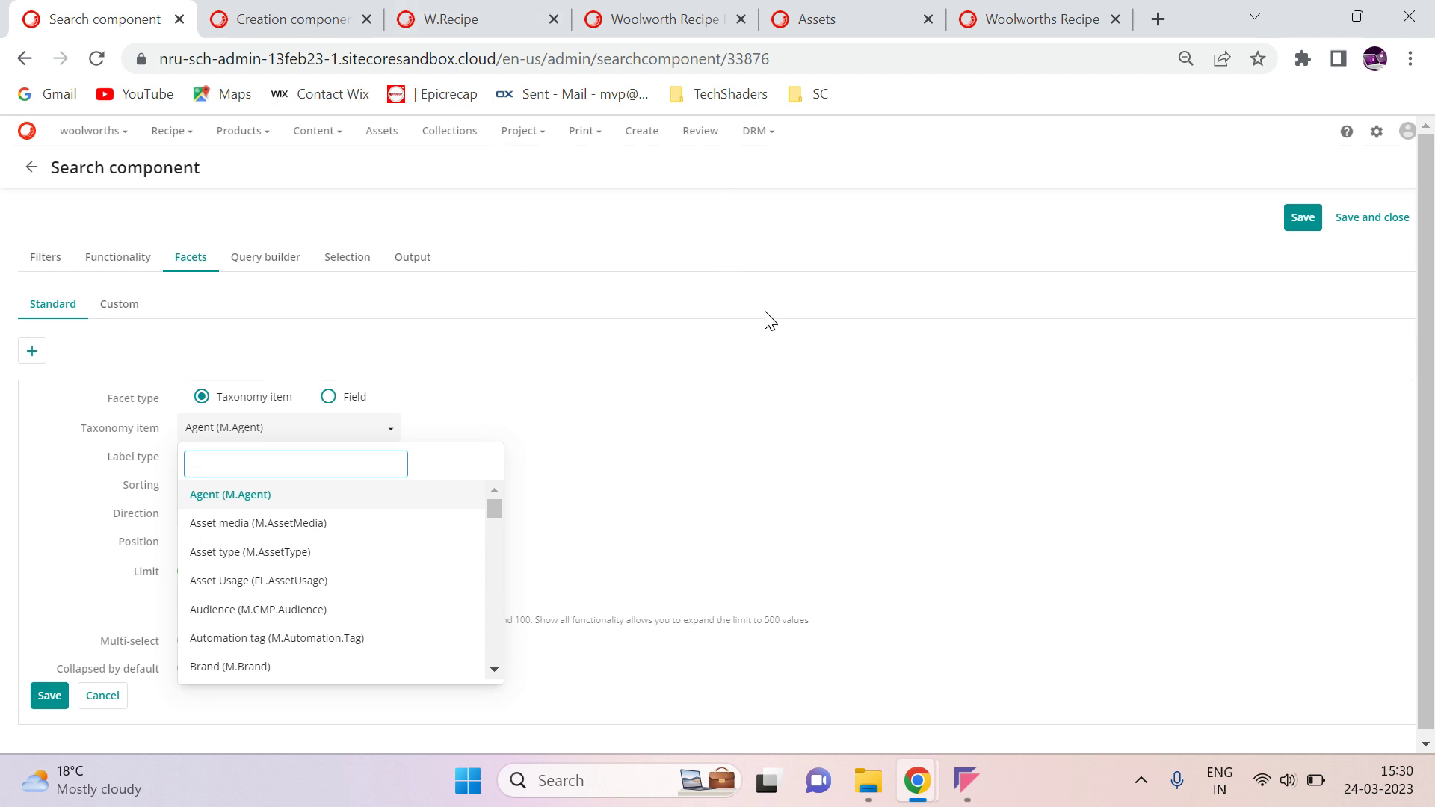
{"action": "left_click", "coordinate": [377, 522]}
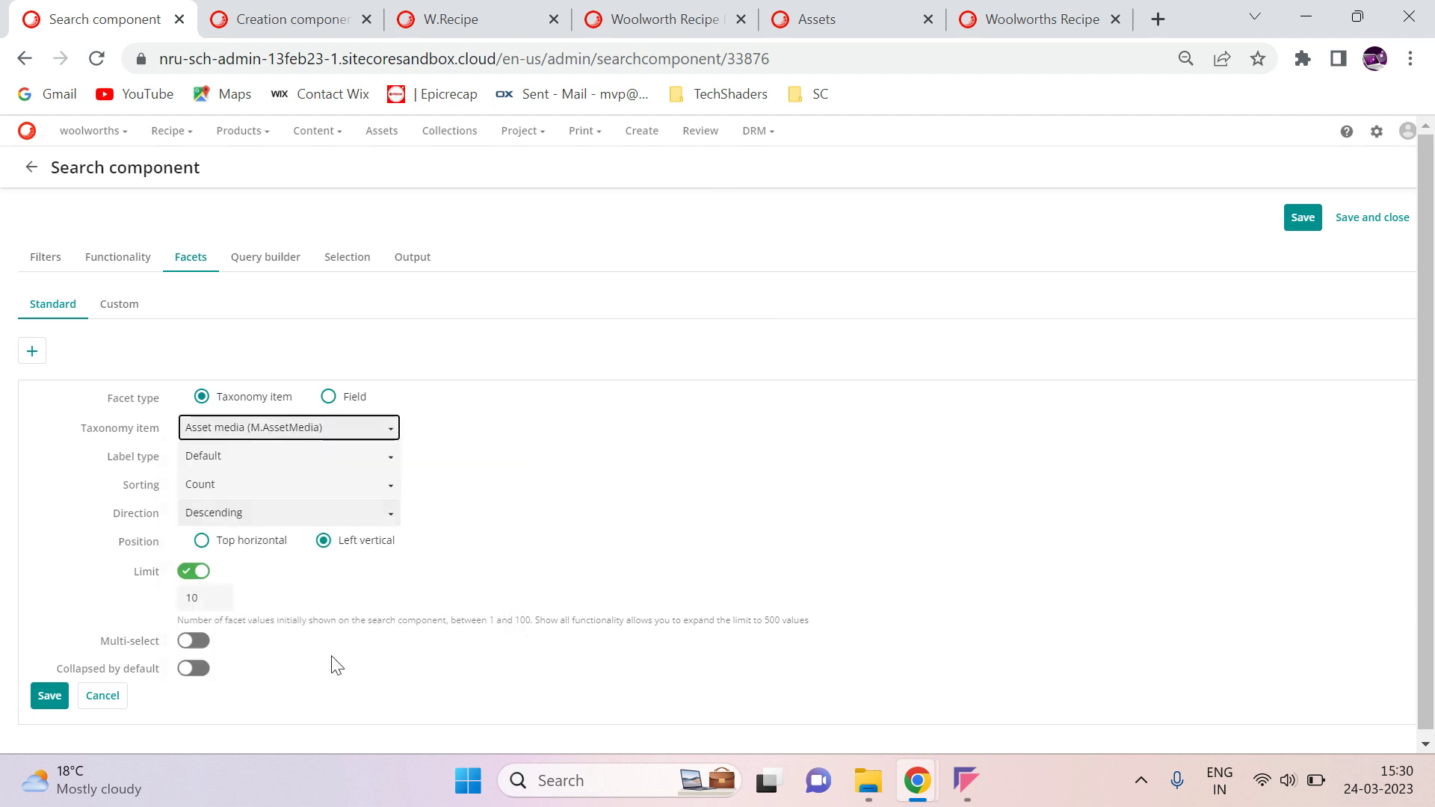
{"action": "left_click", "coordinate": [49, 696]}
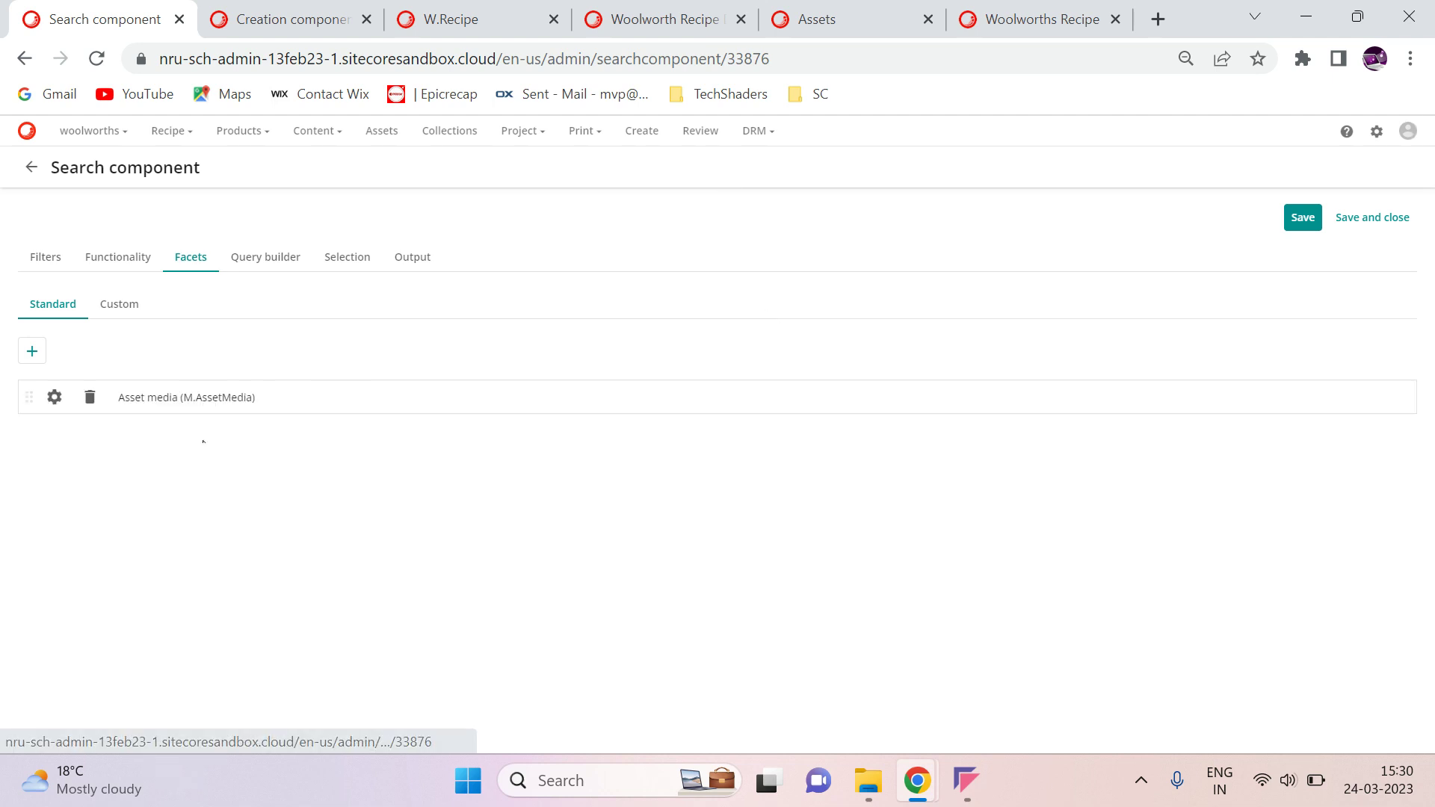
- Add a second facet for the Asset Usage taxonomy and save it
{"action": "left_click", "coordinate": [32, 350]}
{"action": "left_click", "coordinate": [915, 16]}
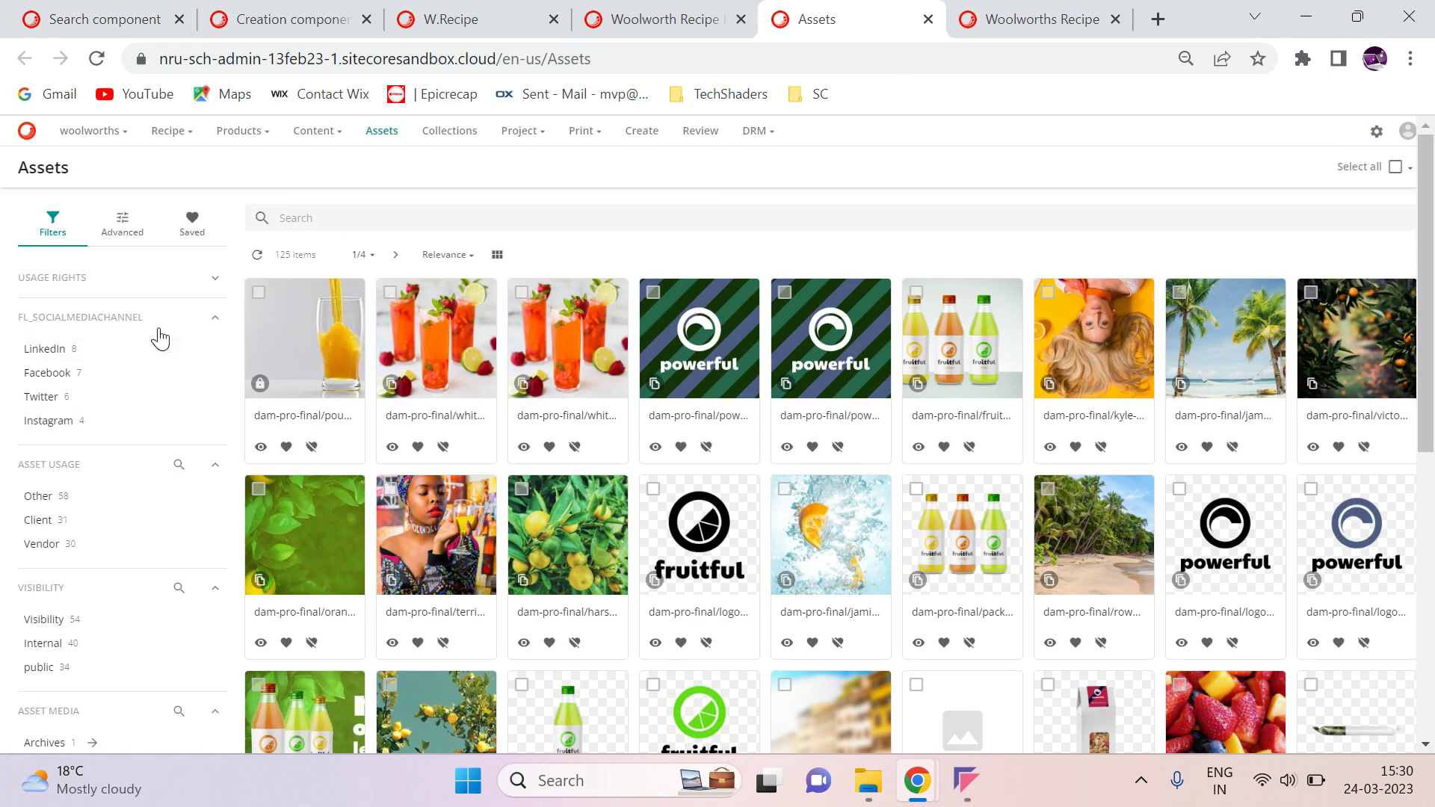
{"action": "left_click", "coordinate": [135, 10]}
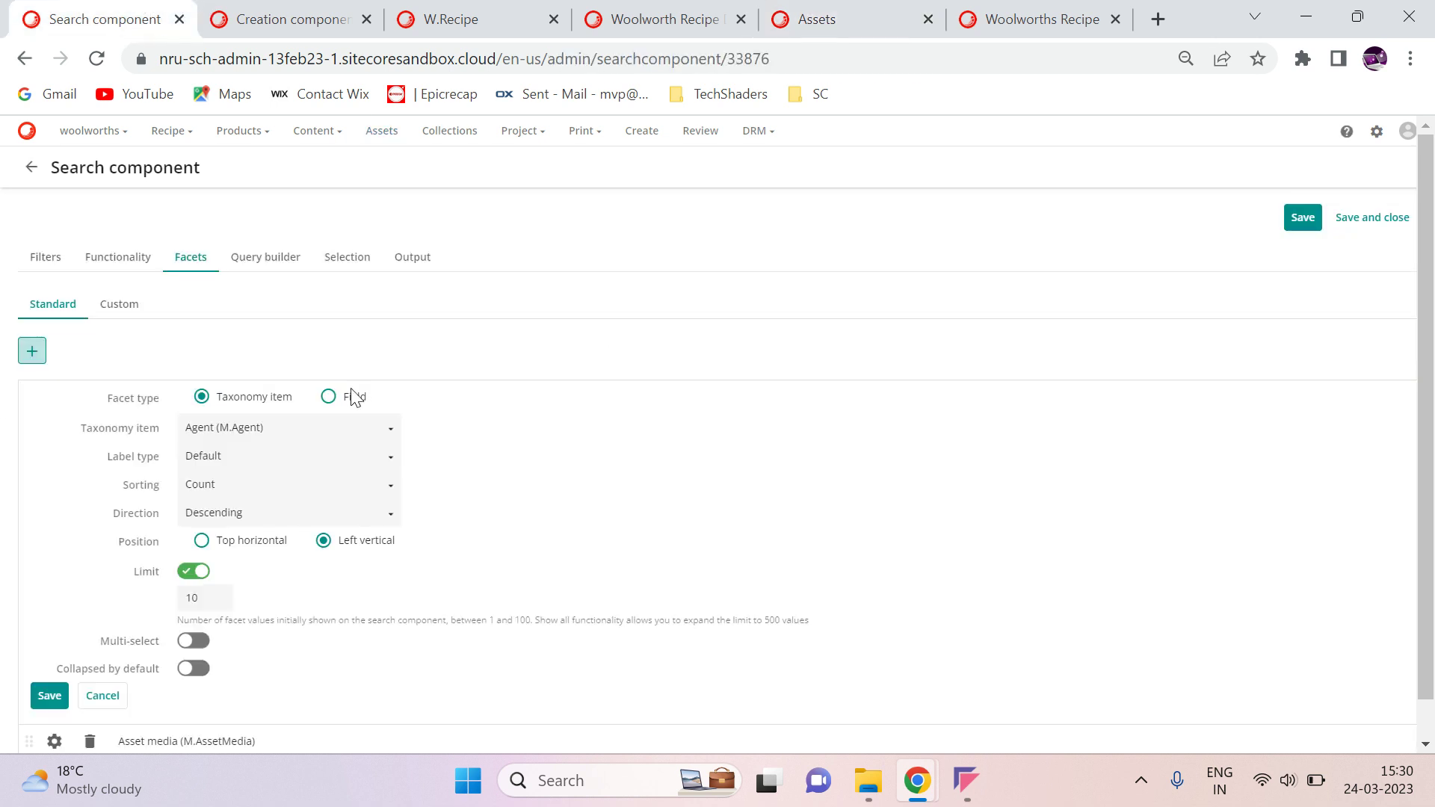
{"action": "left_click", "coordinate": [302, 430]}
{"action": "type", "text": "sse"}
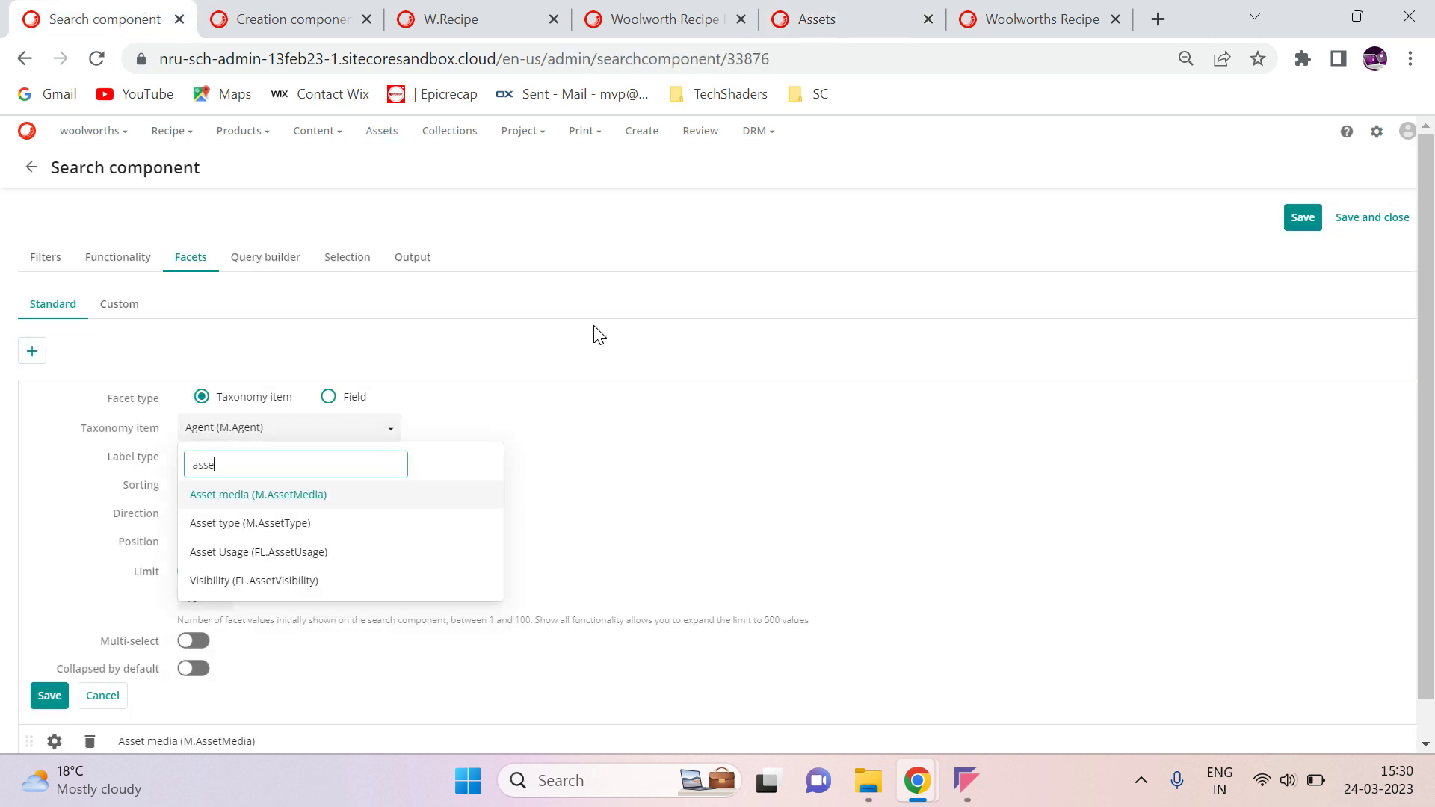
{"action": "left_click", "coordinate": [345, 553]}
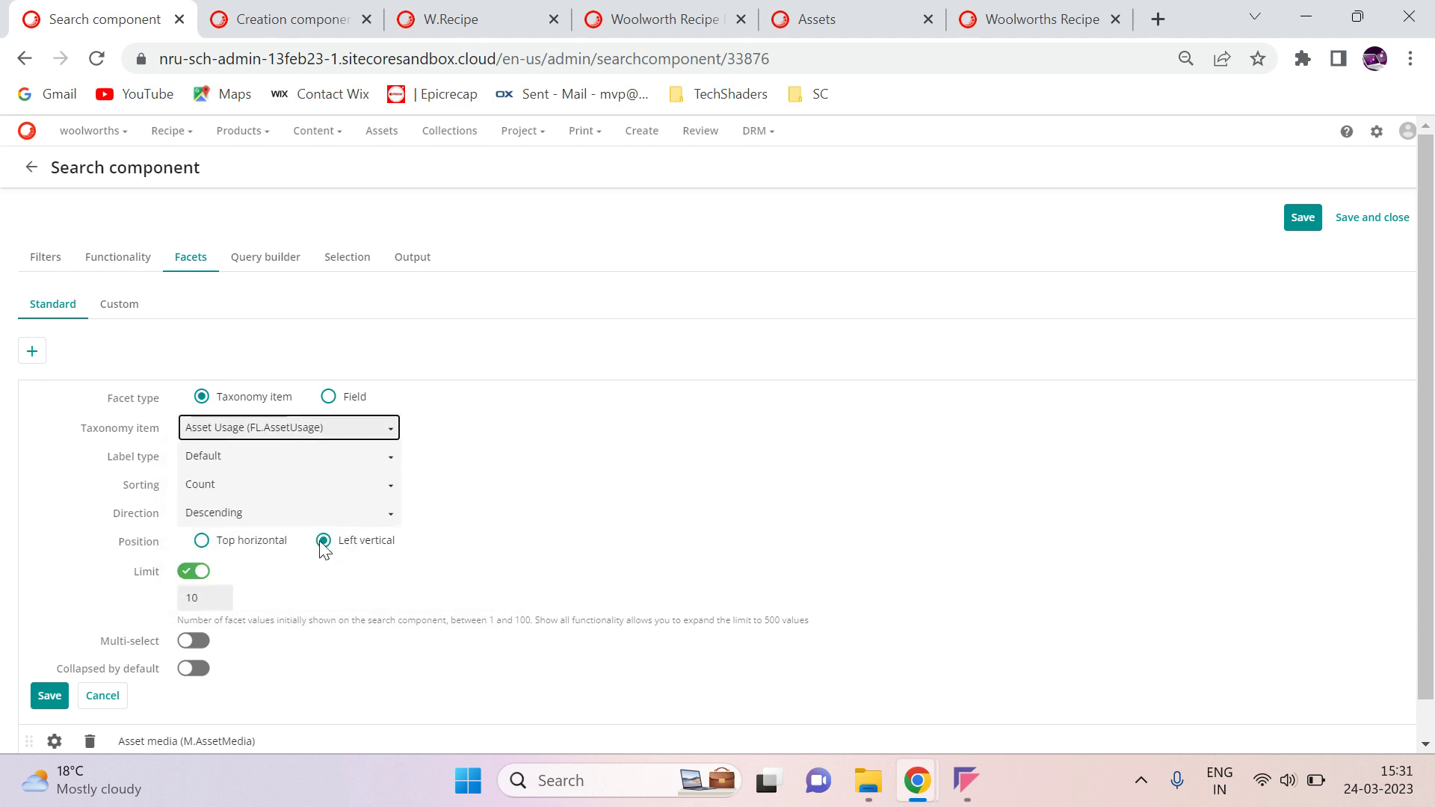
{"action": "scroll", "coordinate": [224, 583], "scroll_direction": "down", "scroll_amount": 1}
{"action": "left_click", "coordinate": [49, 656]}
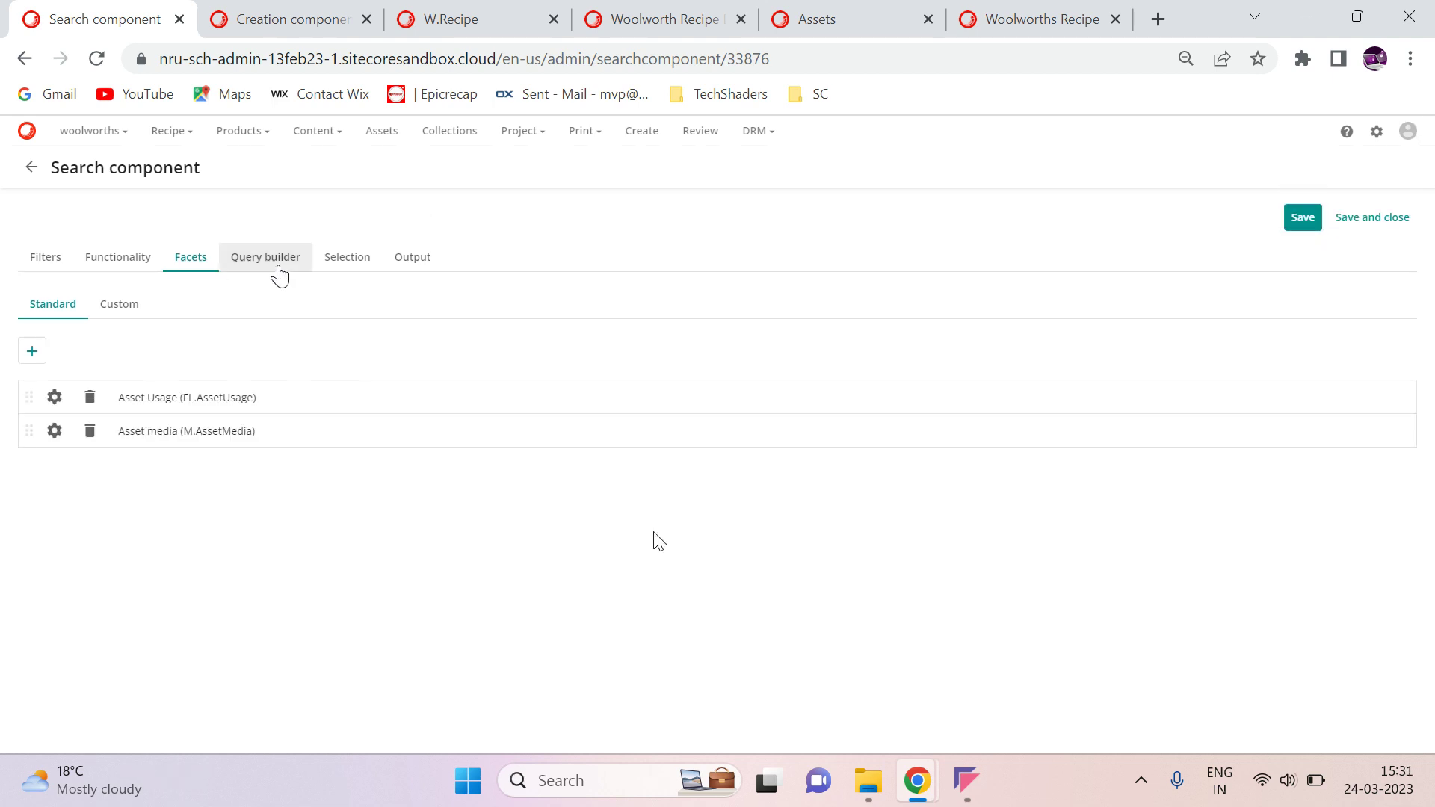
{"action": "left_click", "coordinate": [278, 269]}
- Add a query builder field with the Asset (M.Asset) definition and save it
{"action": "left_click", "coordinate": [42, 361]}
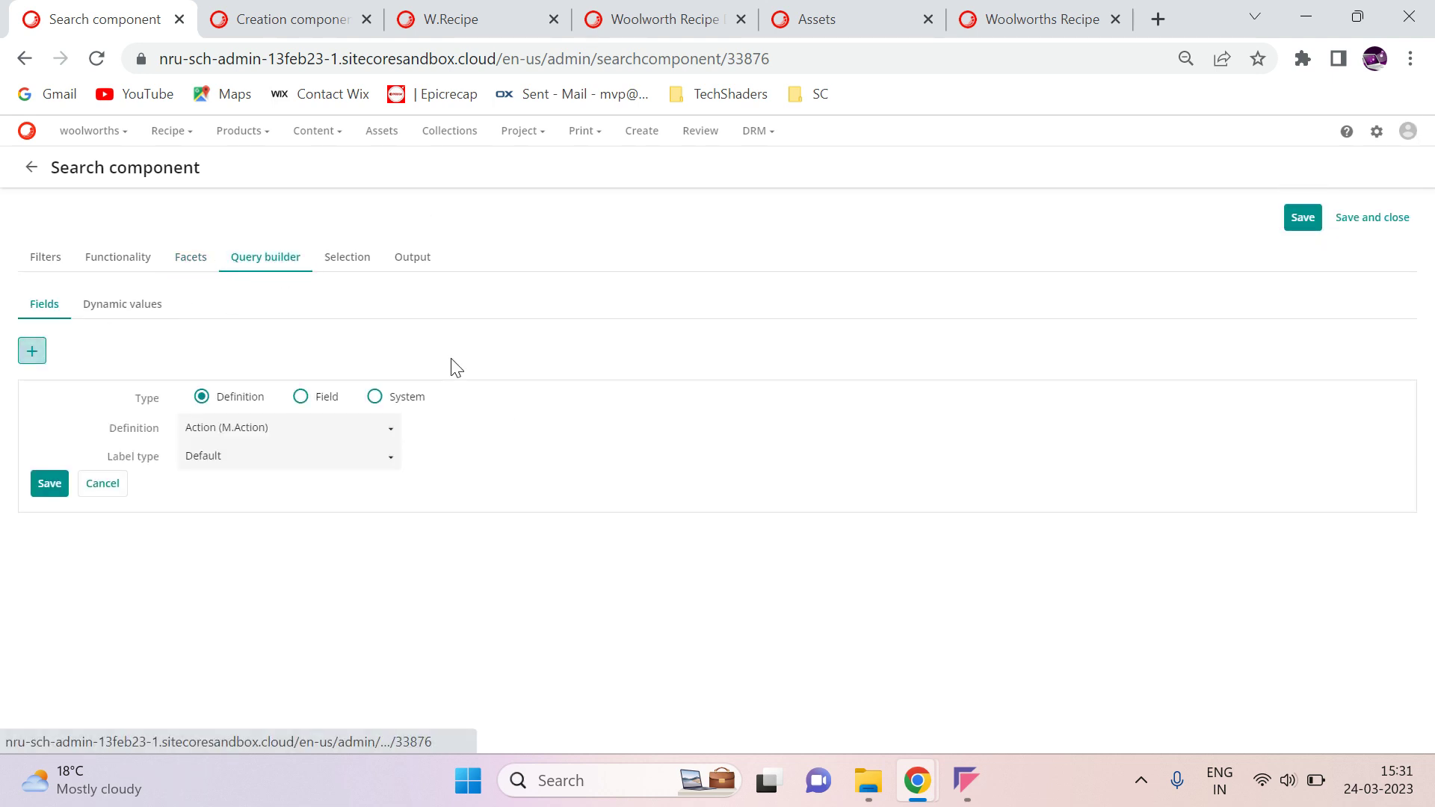
{"action": "left_click", "coordinate": [317, 429]}
{"action": "type", "text": "as"}
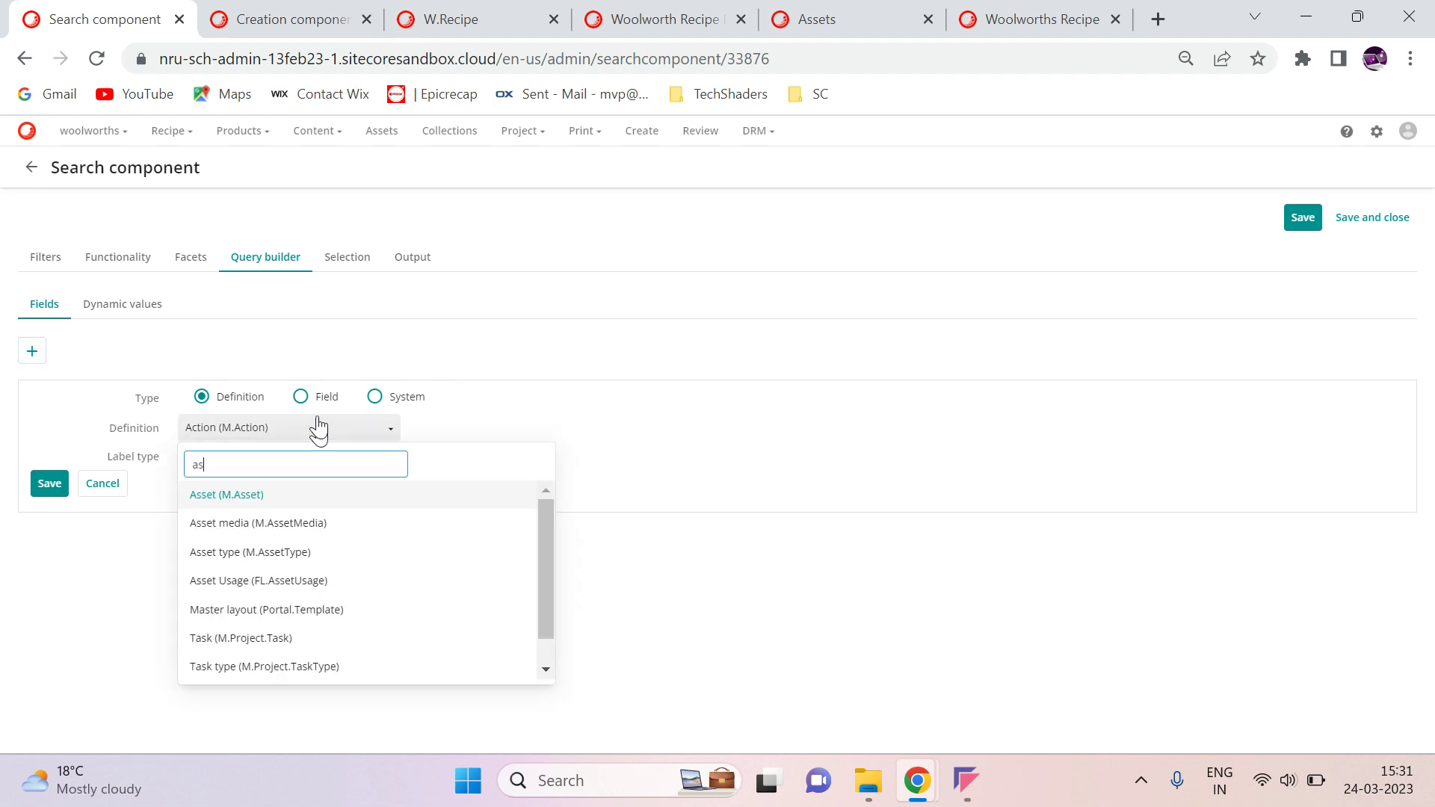
{"action": "type", "text": "d"}
{"action": "key", "text": "BackSpace"}
{"action": "type", "text": "se"}
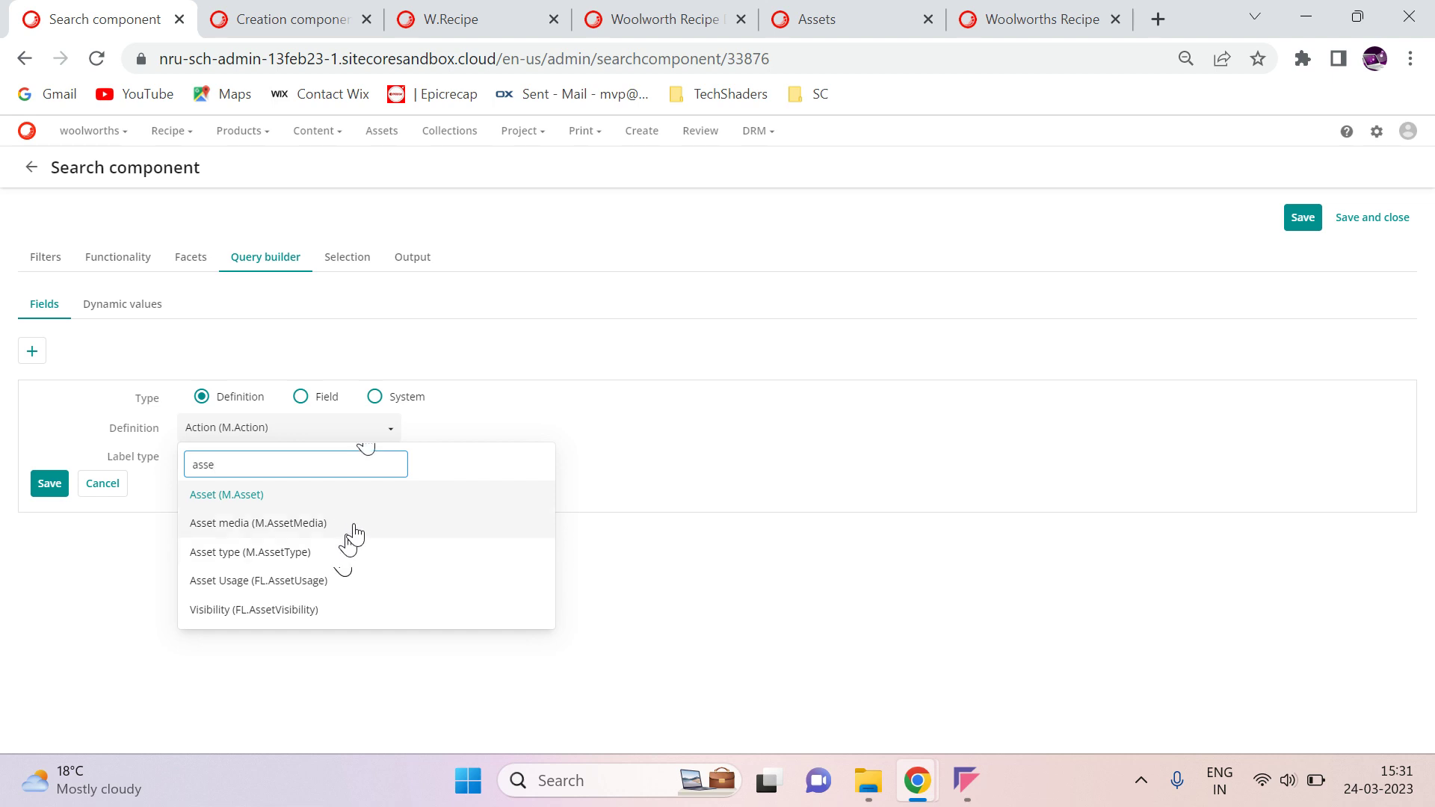
{"action": "key", "text": "Return"}
{"action": "left_click", "coordinate": [49, 484]}
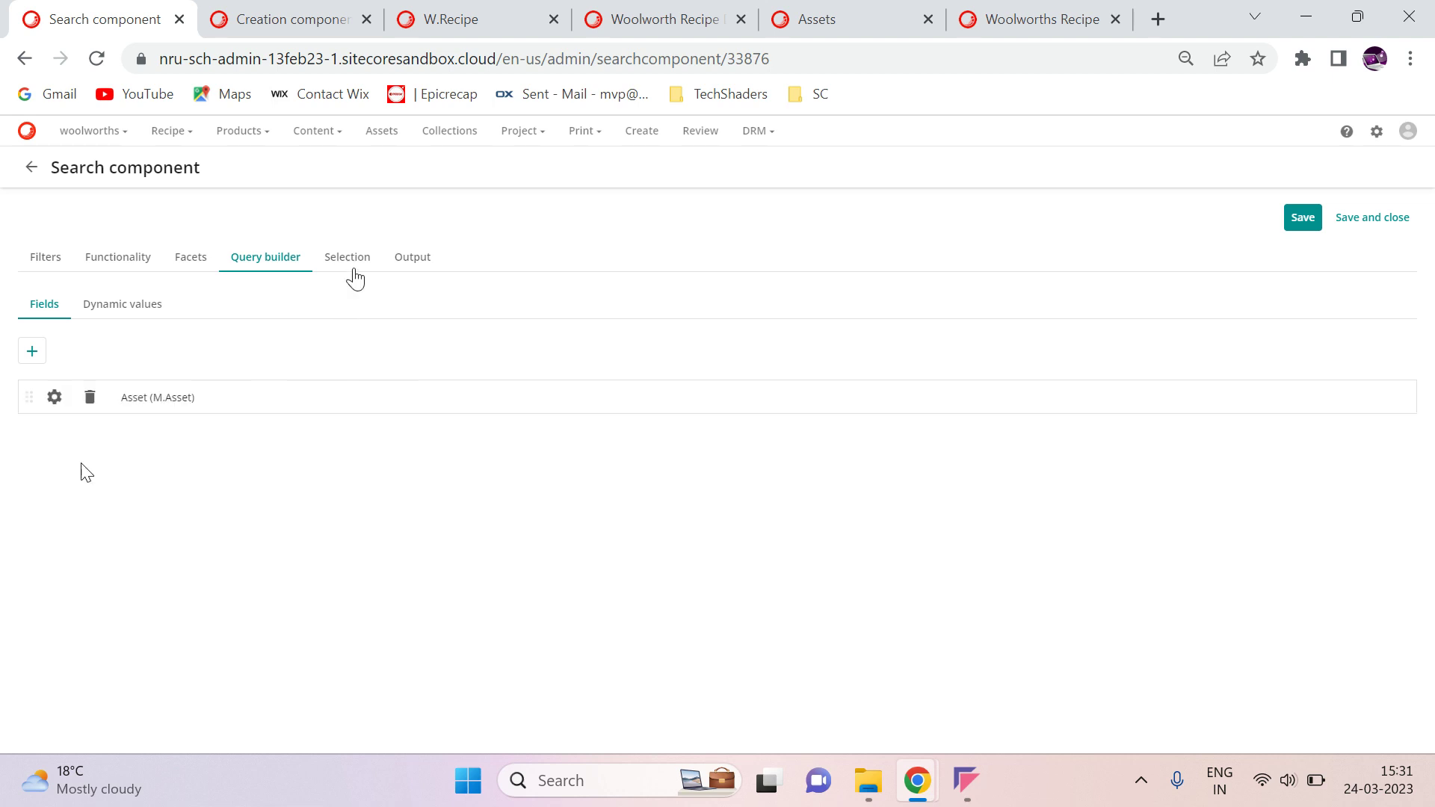
- Review the Selection and grid Output settings, then save and close the search component
{"action": "left_click", "coordinate": [352, 269]}
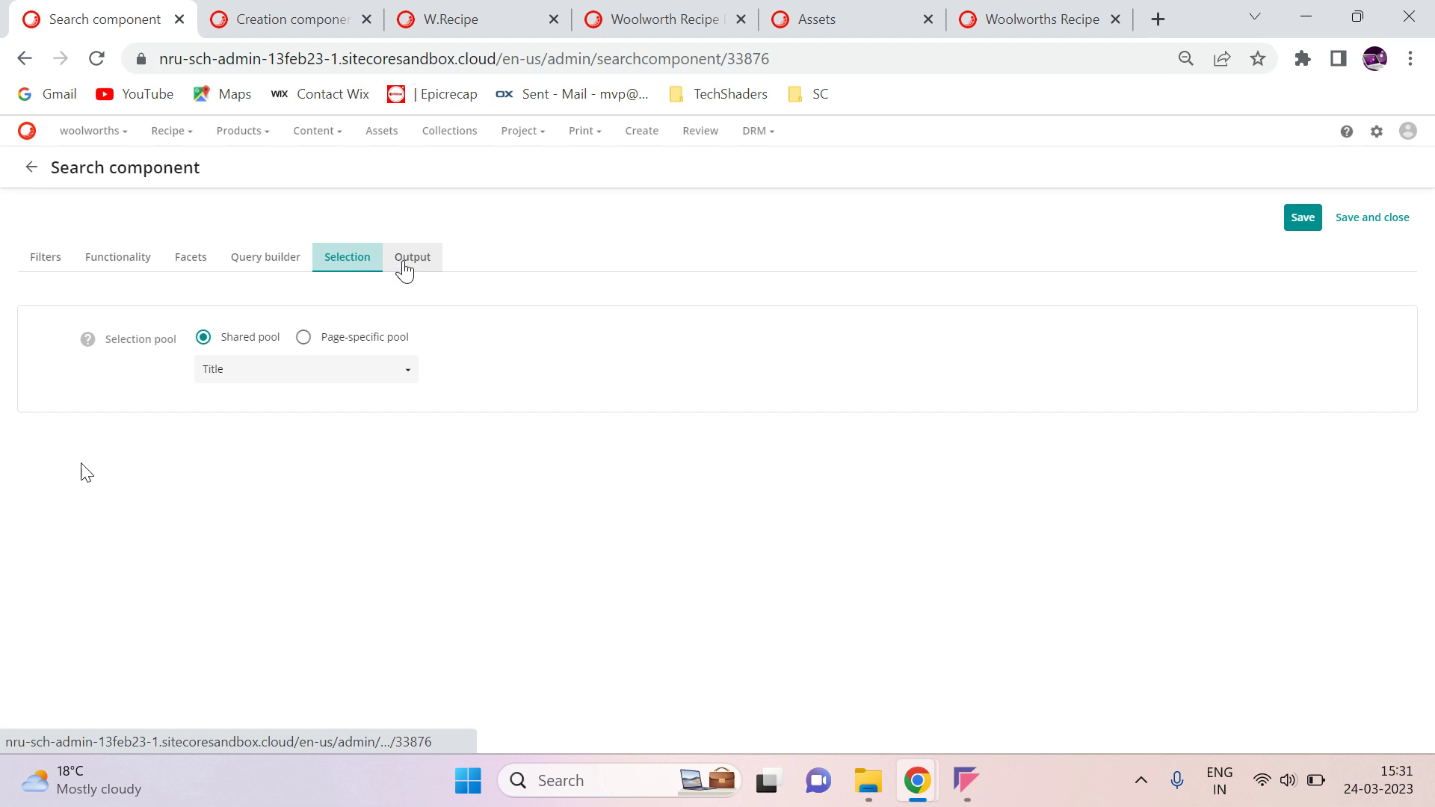
{"action": "left_click", "coordinate": [414, 263]}
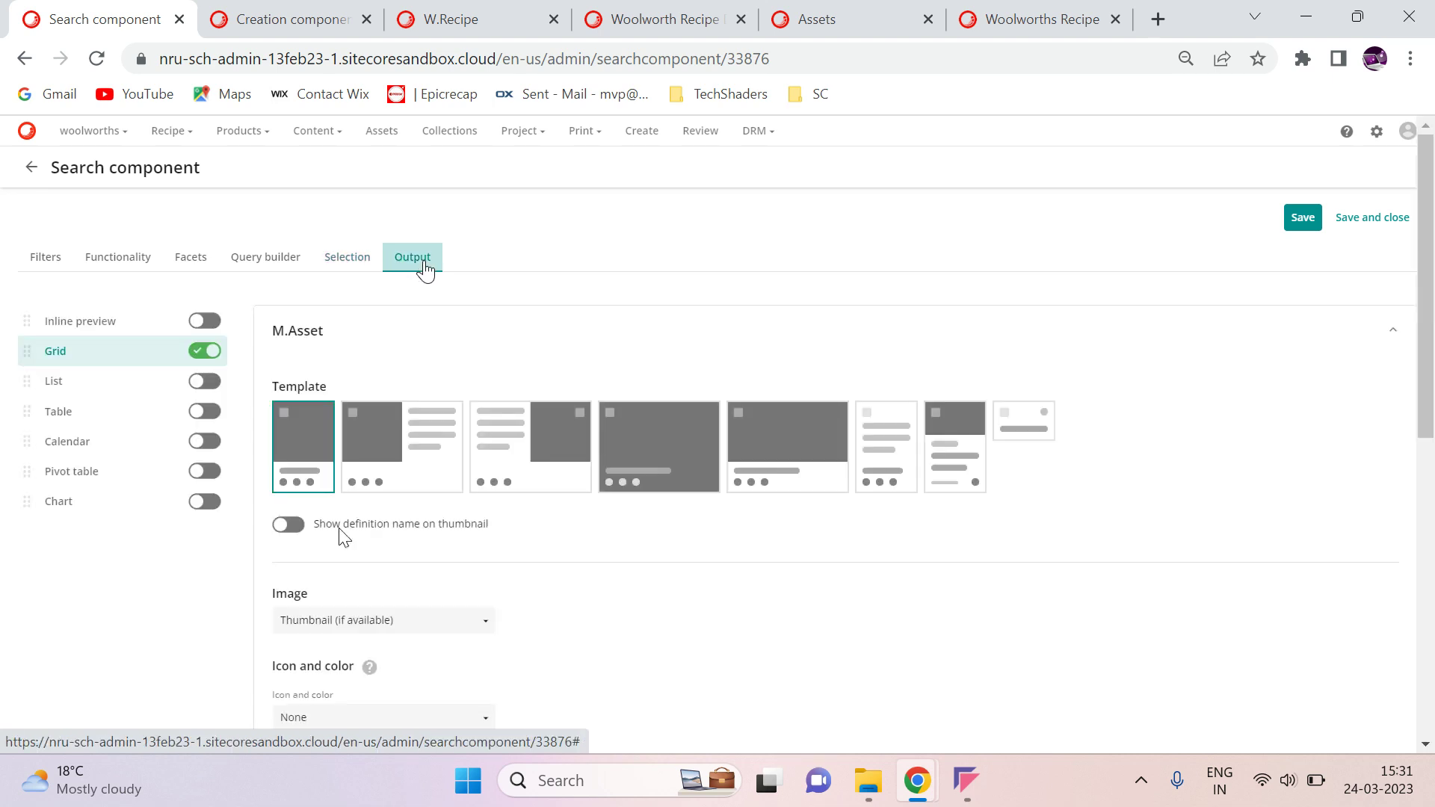
{"action": "scroll", "coordinate": [695, 499], "scroll_direction": "down", "scroll_amount": 4}
{"action": "scroll", "coordinate": [691, 497], "scroll_direction": "up", "scroll_amount": 1}
{"action": "scroll", "coordinate": [692, 497], "scroll_direction": "up", "scroll_amount": 1}
{"action": "scroll", "coordinate": [691, 497], "scroll_direction": "up", "scroll_amount": 3}
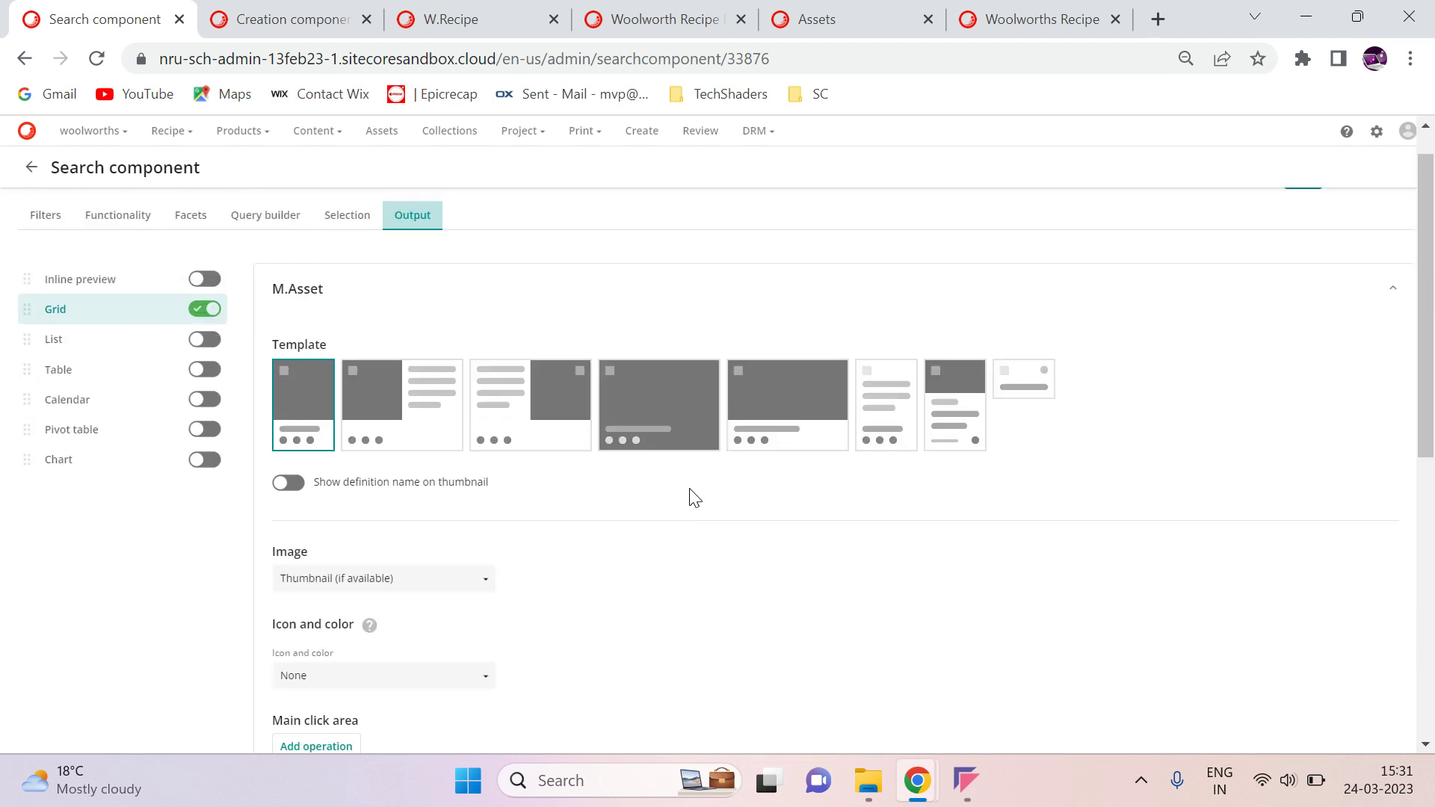
{"action": "left_click", "coordinate": [1375, 218]}
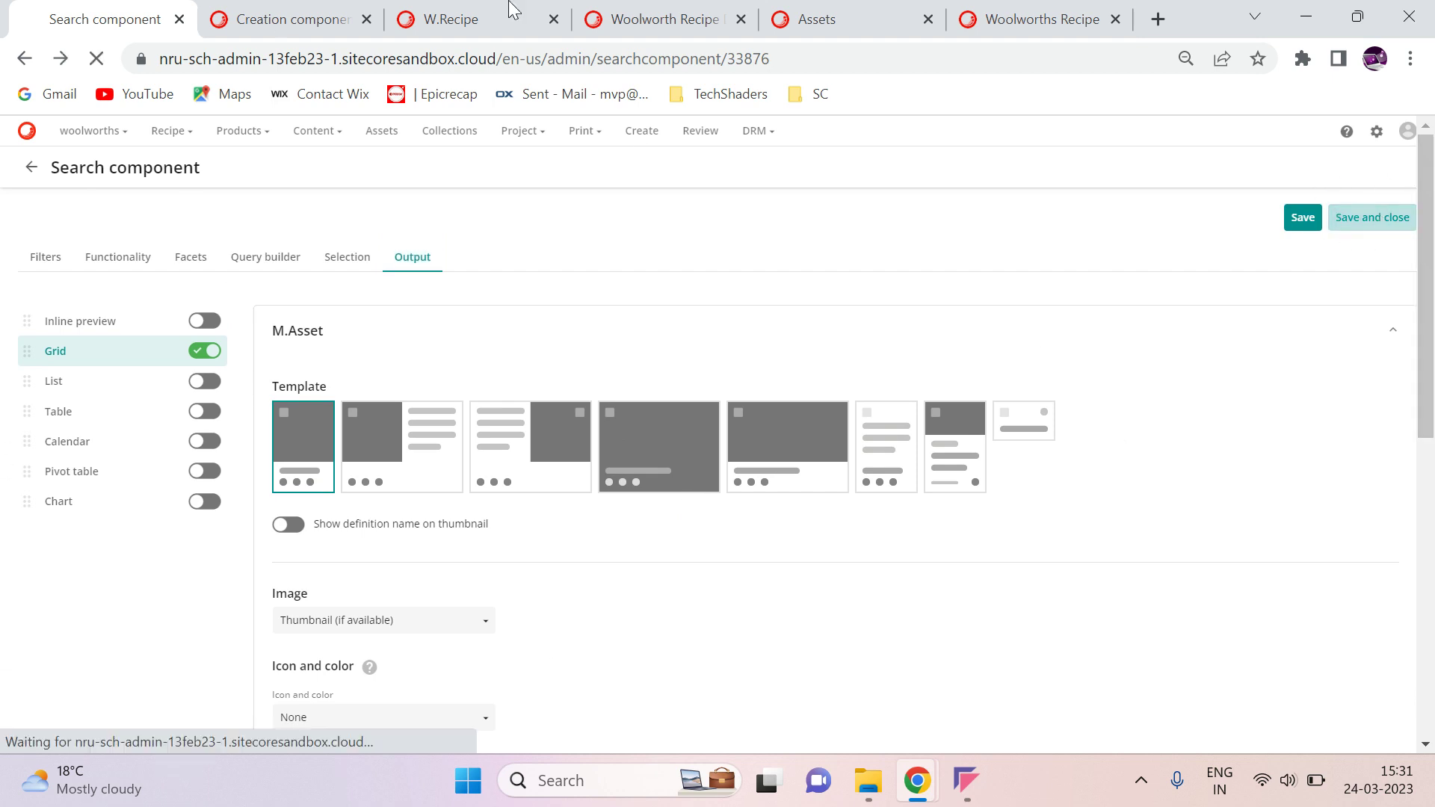
- Reload the Woolworth recipe and browse its Assets grid with Asset Usage and Asset Media filters
{"action": "key", "text": "ctrl+4"}
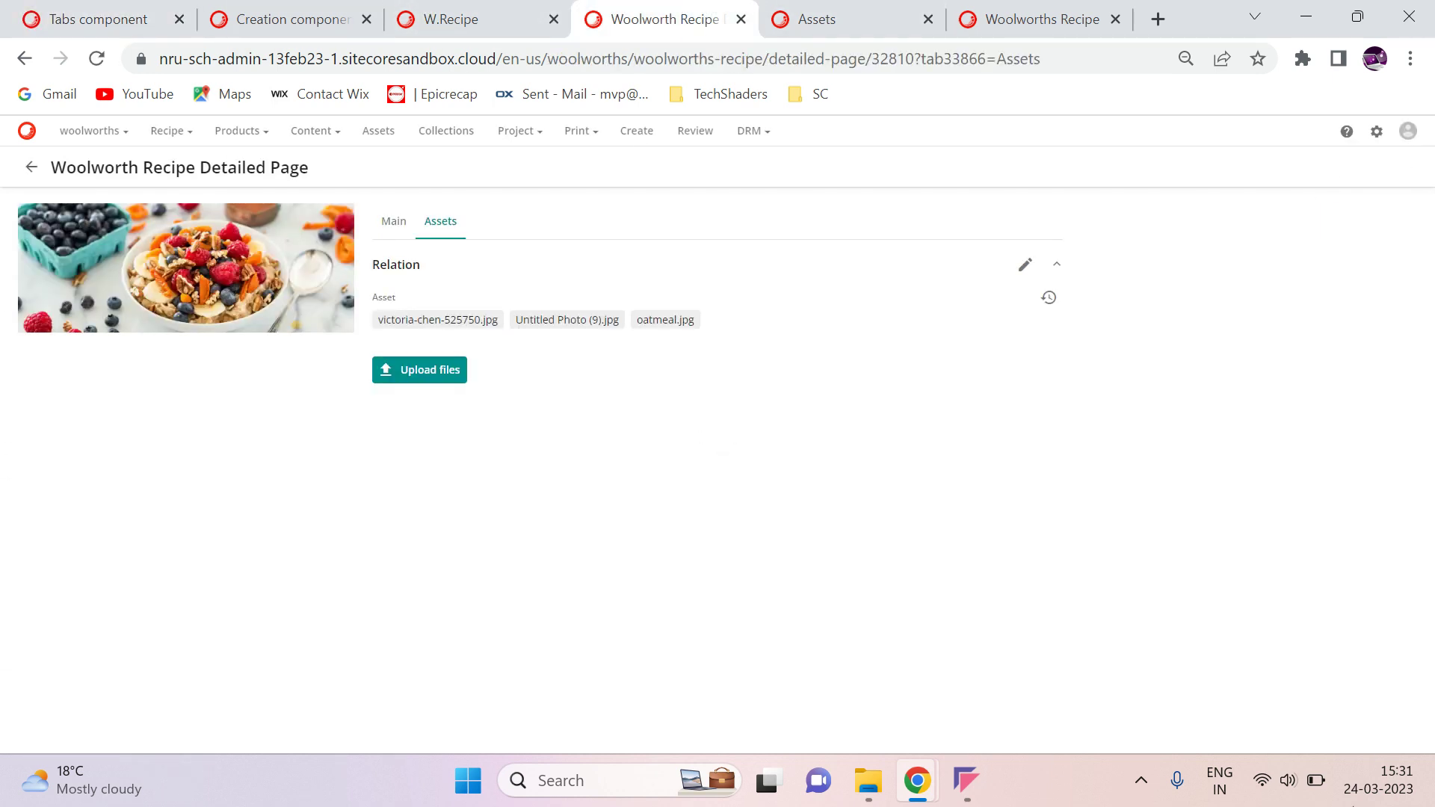
{"action": "left_click", "coordinate": [96, 57]}
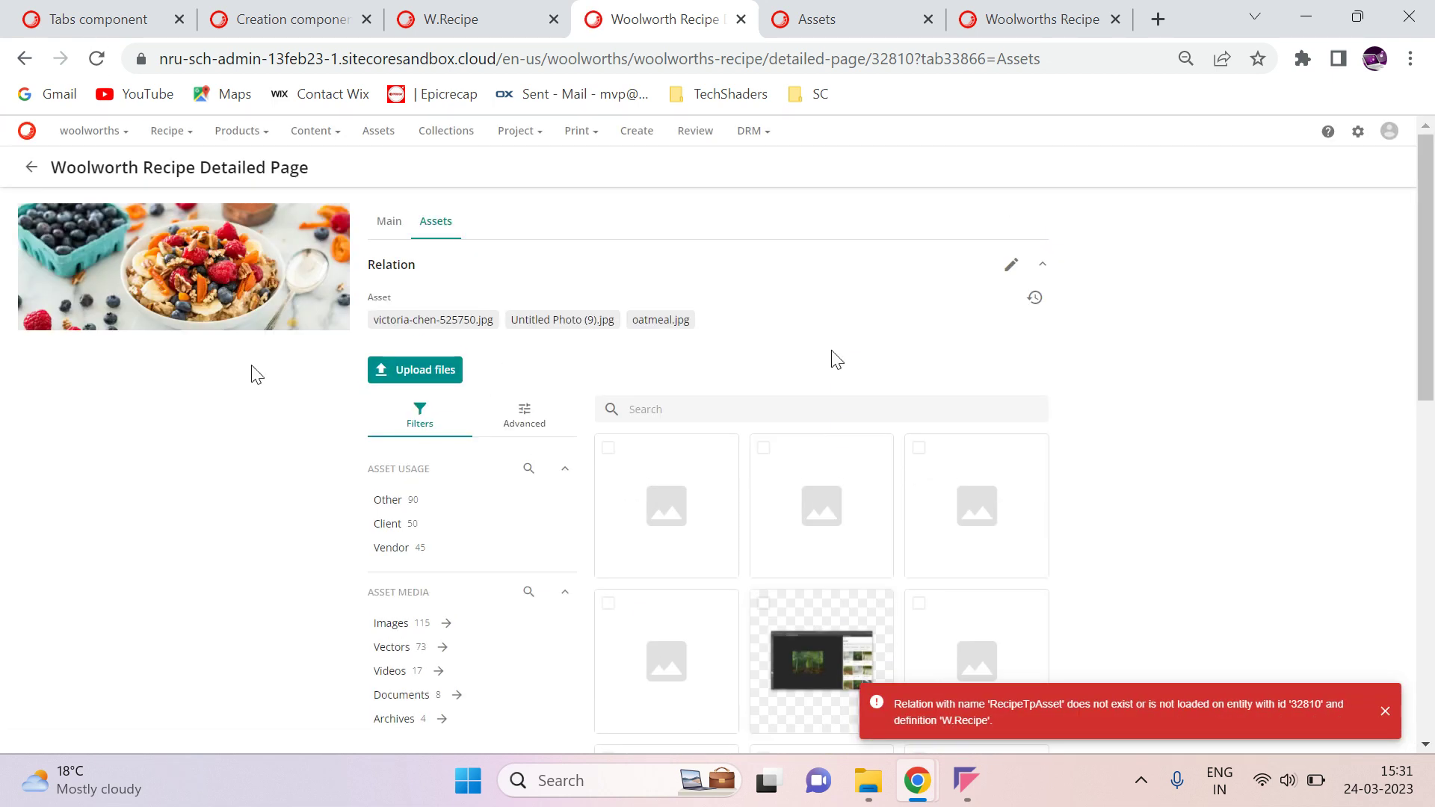
{"action": "scroll", "coordinate": [538, 509], "scroll_direction": "down", "scroll_amount": 2}
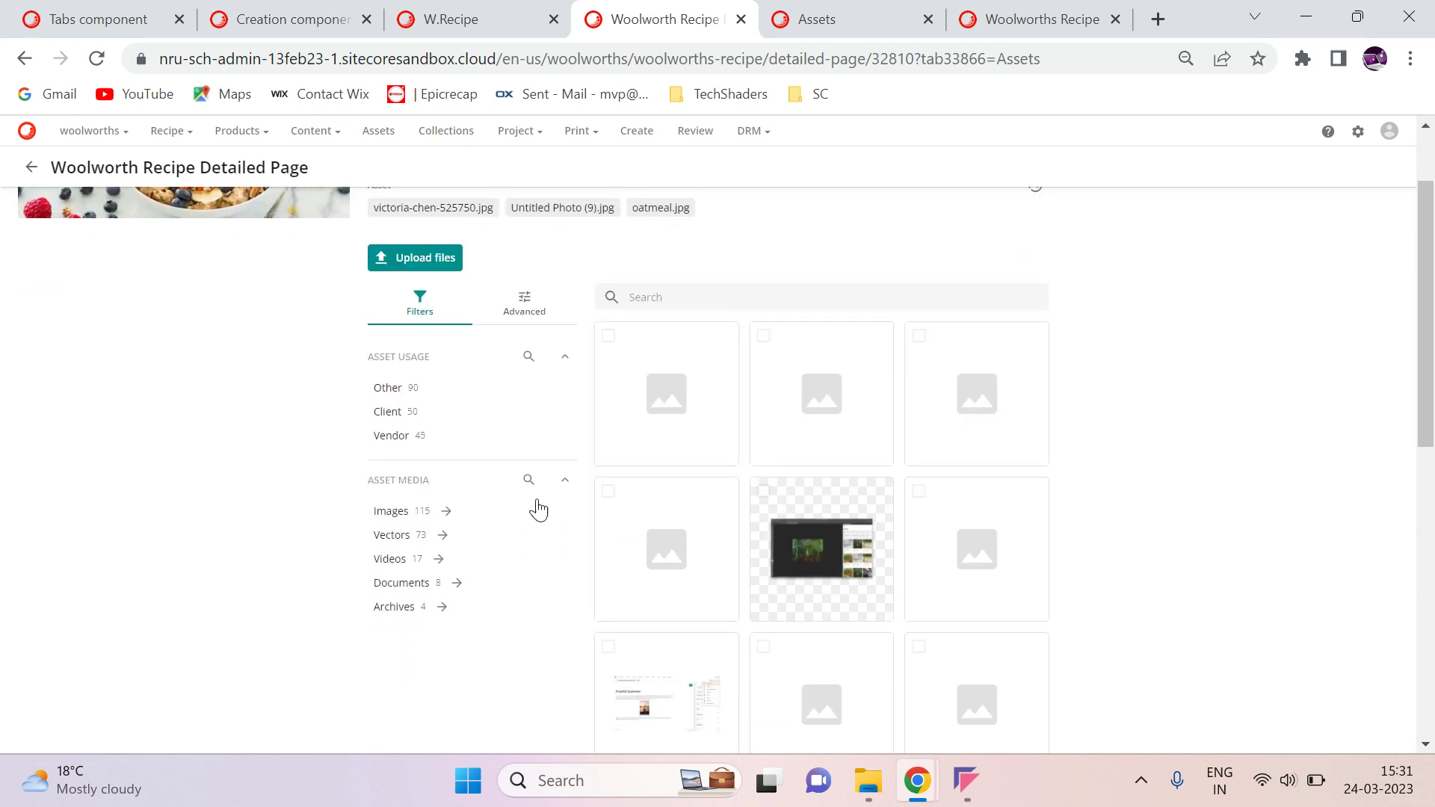
{"action": "scroll", "coordinate": [873, 595], "scroll_direction": "down", "scroll_amount": 1}
{"action": "scroll", "coordinate": [873, 595], "scroll_direction": "down", "scroll_amount": 2}
{"action": "scroll", "coordinate": [873, 595], "scroll_direction": "up", "scroll_amount": 5}
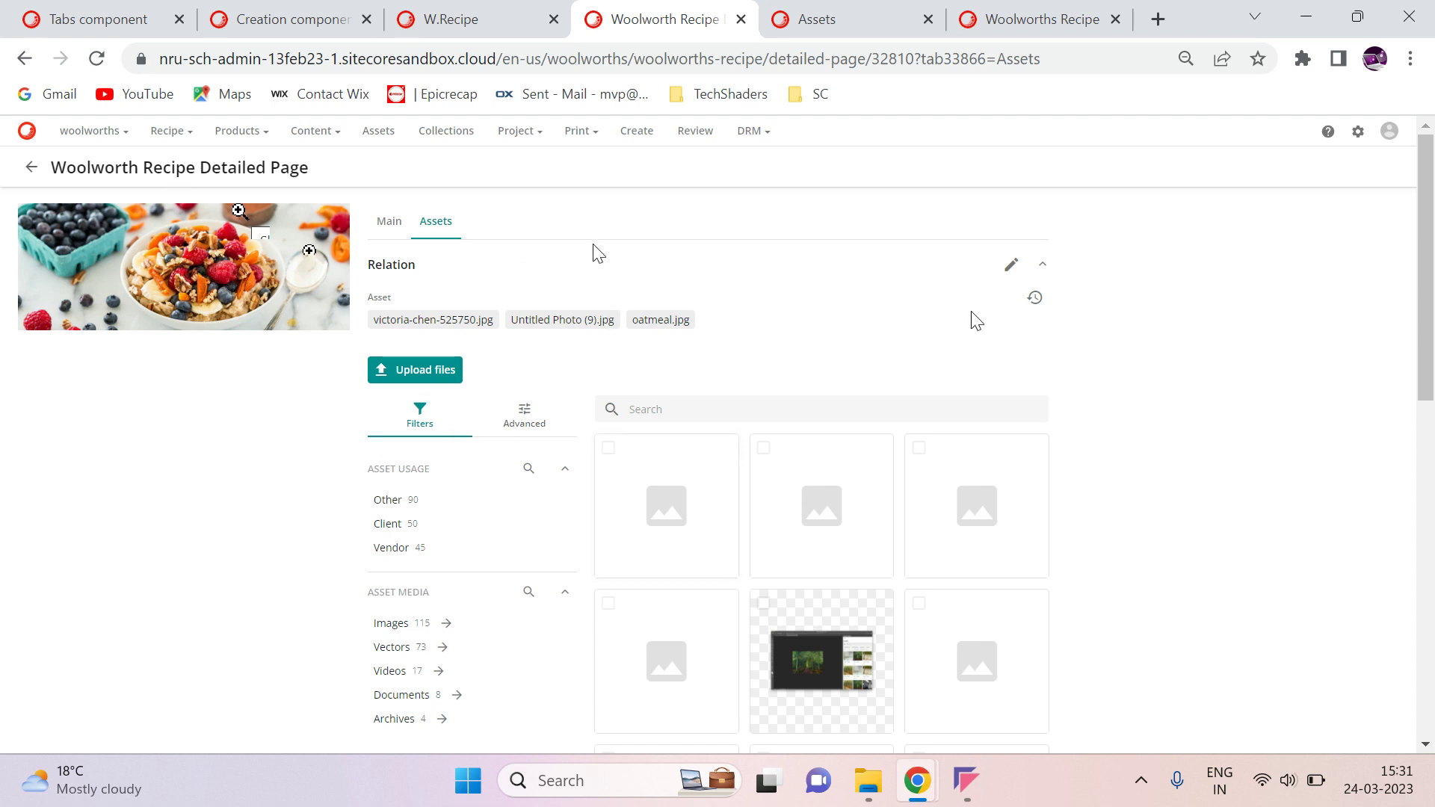
{"action": "left_click", "coordinate": [105, 19]}
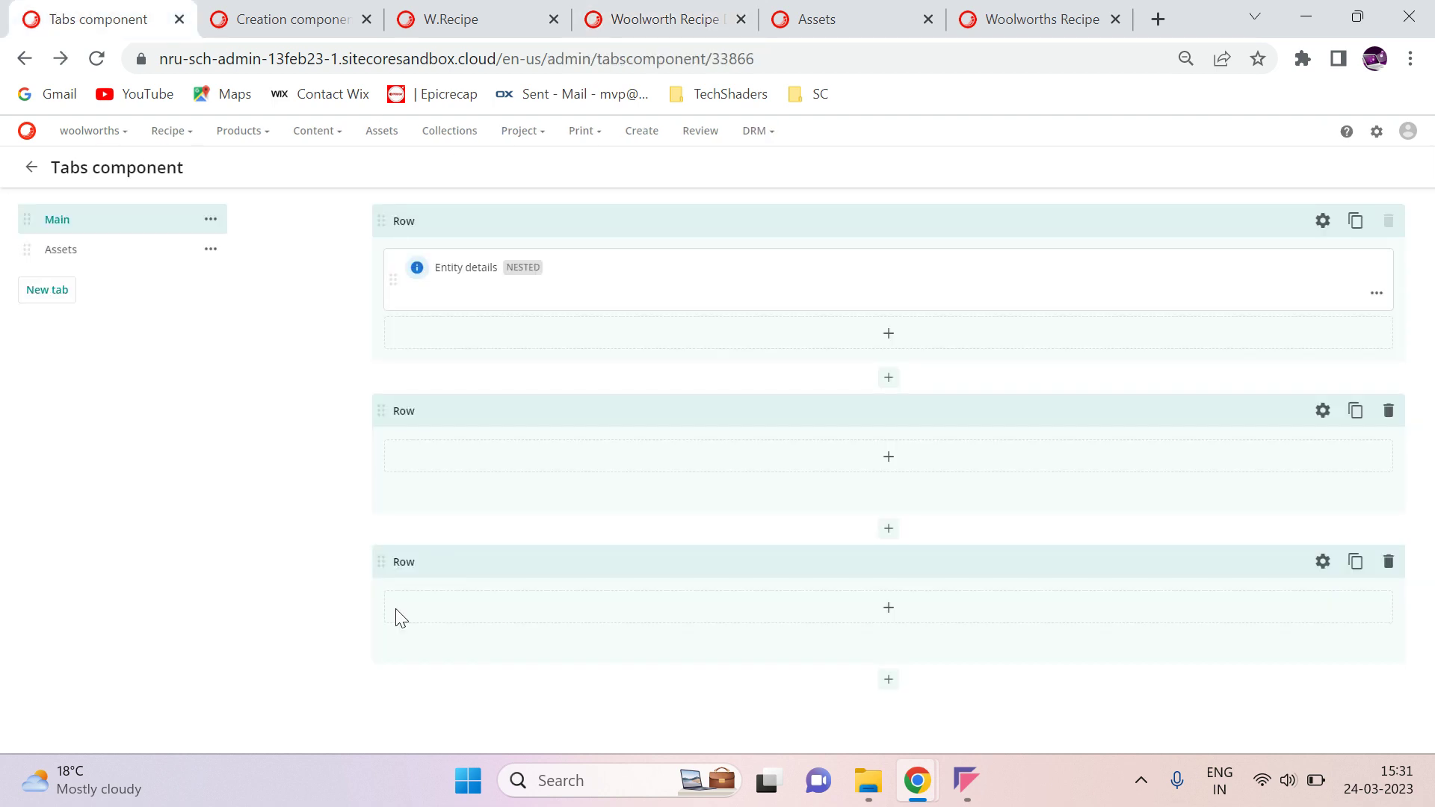
- Enable item linking in the Assets tab's Creation component with one relation definition
{"action": "left_click", "coordinate": [126, 258]}
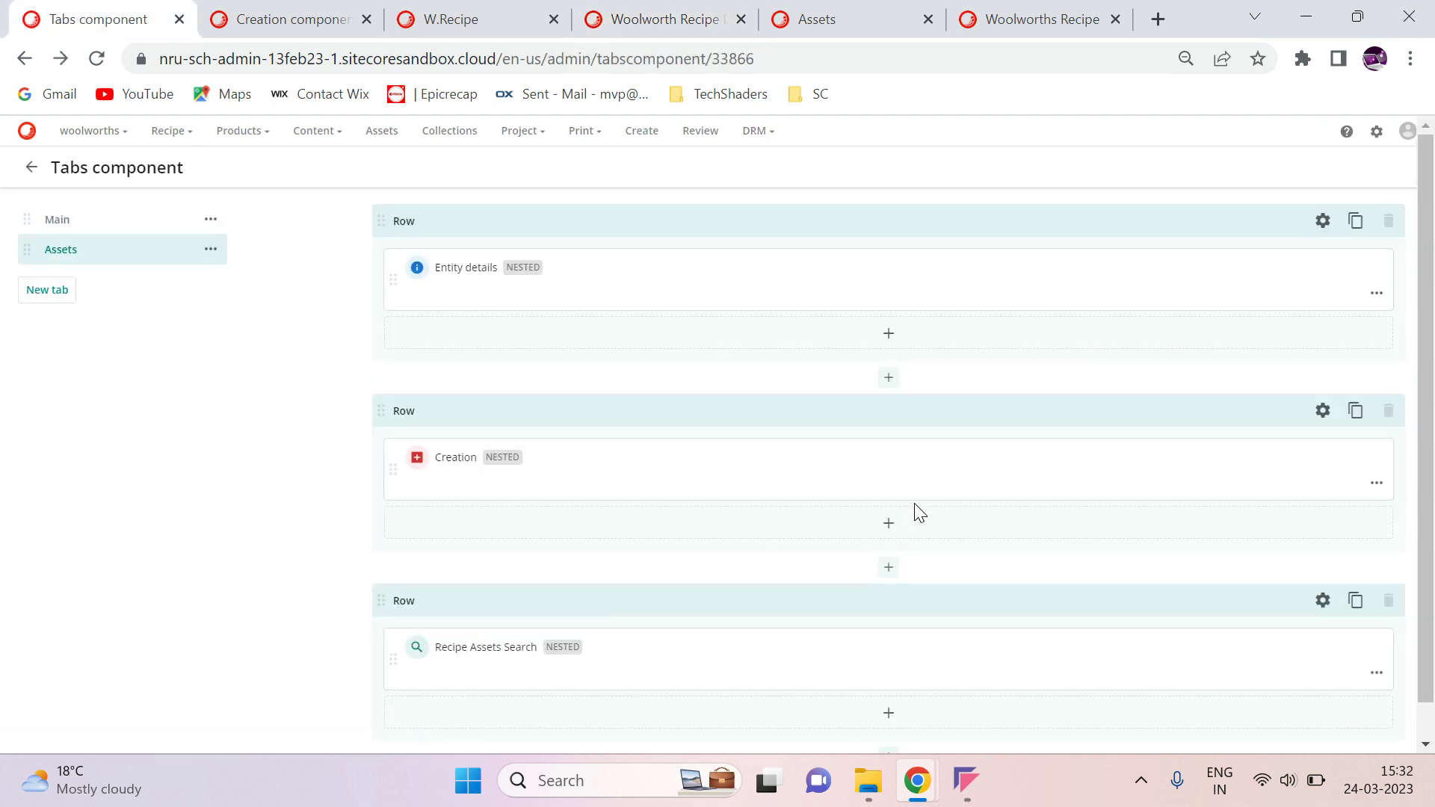
{"action": "left_click", "coordinate": [695, 478]}
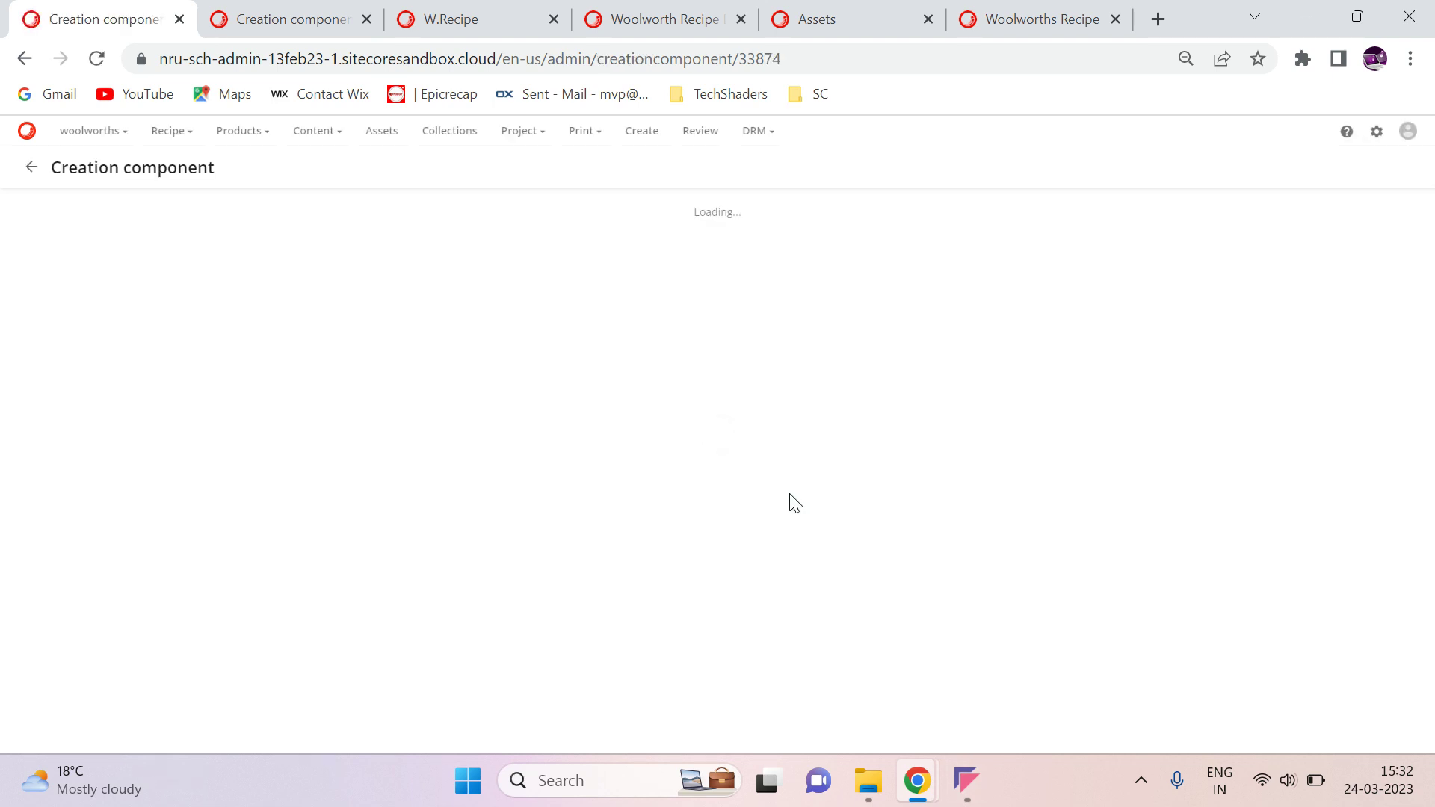
{"action": "left_click", "coordinate": [203, 333]}
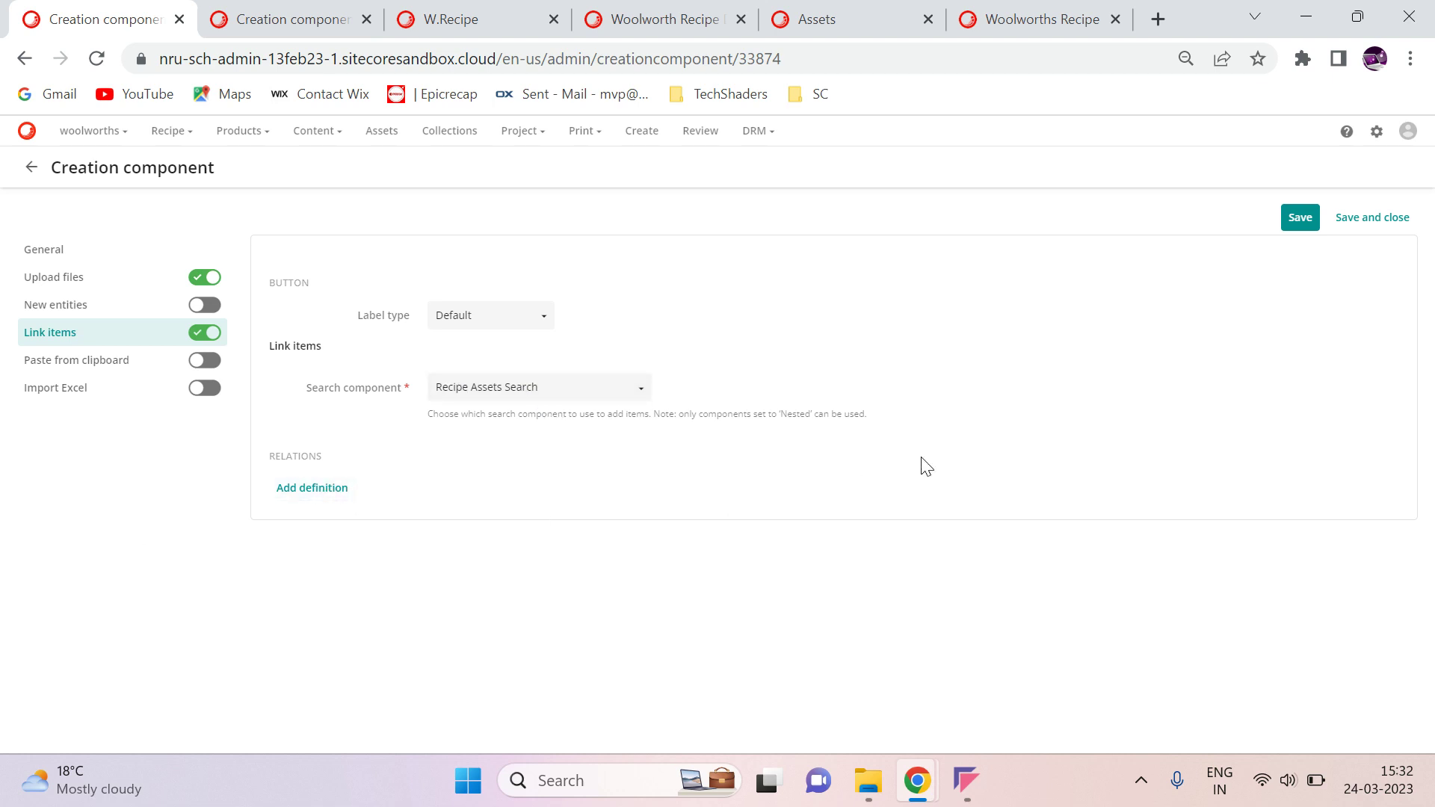
{"action": "left_click", "coordinate": [312, 487]}
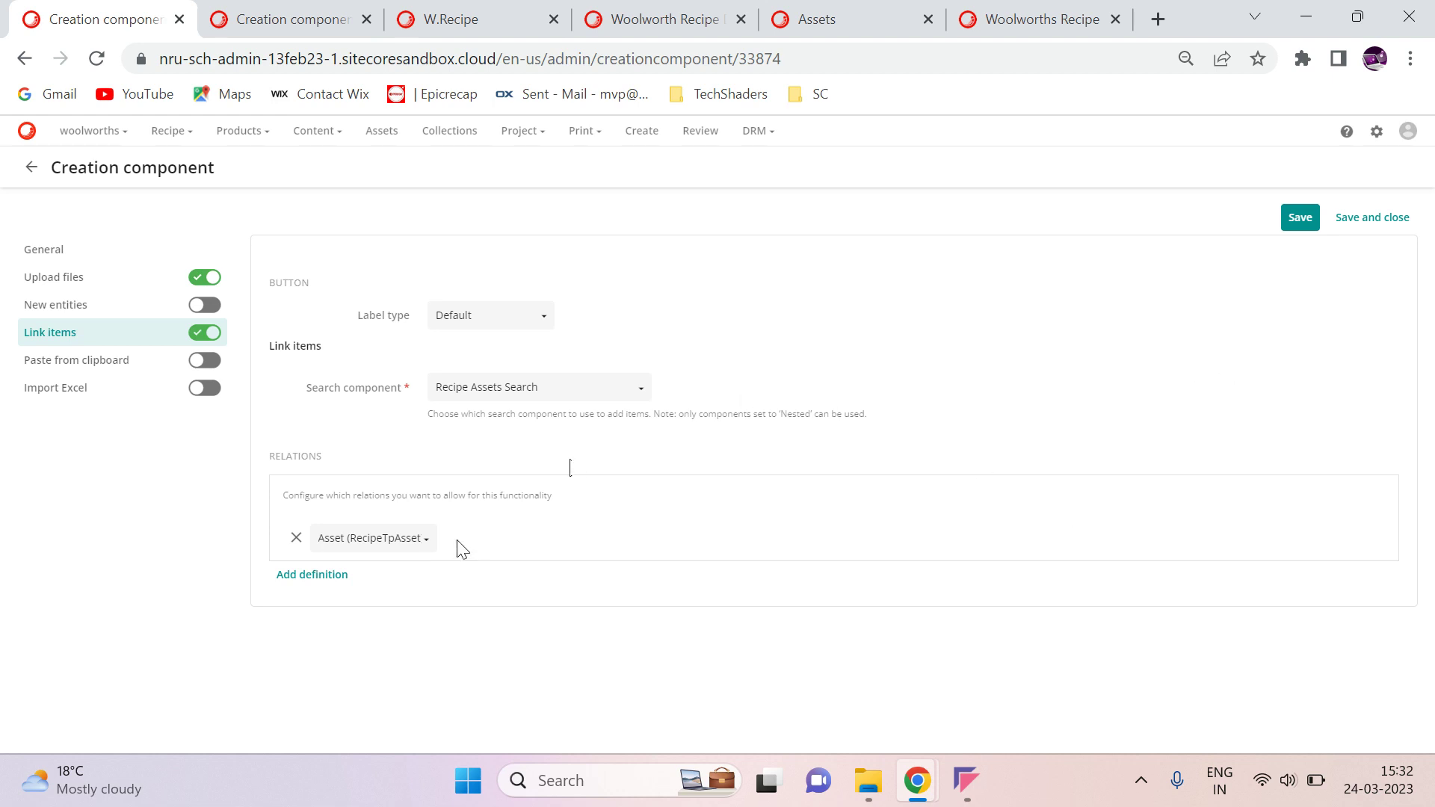
{"action": "left_click", "coordinate": [278, 574]}
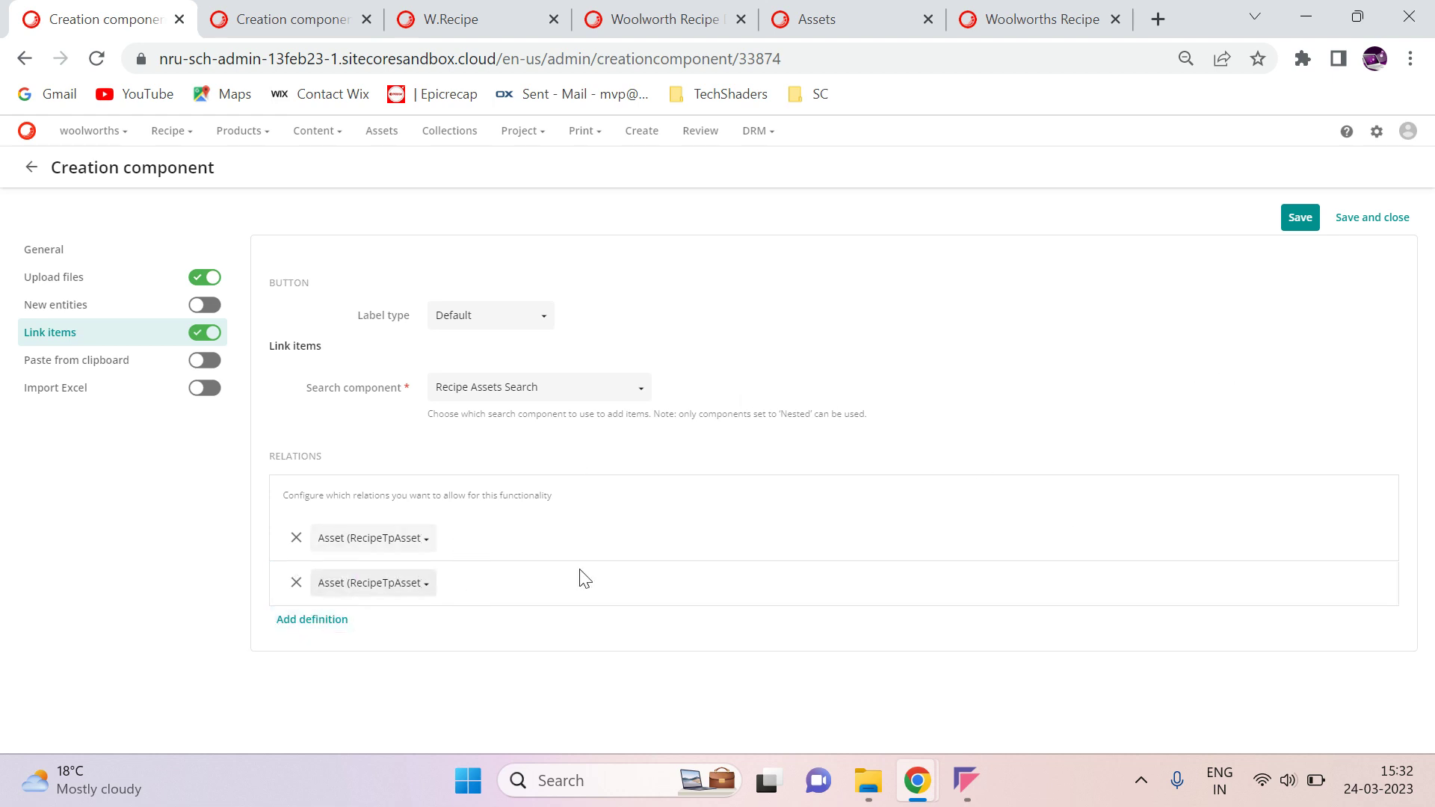
{"action": "left_click", "coordinate": [296, 582]}
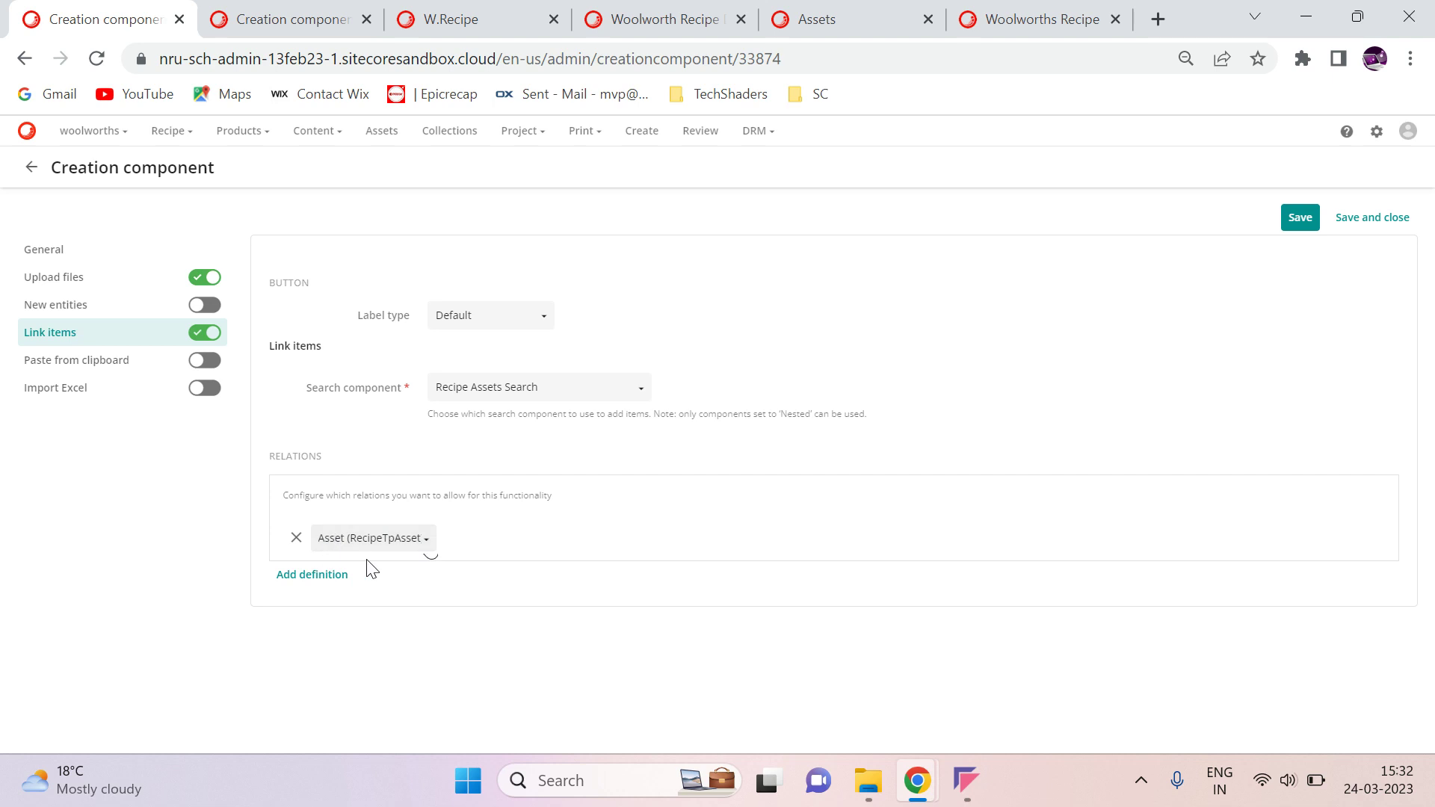
- Save and close the Creation component and reload the recipe detail page
{"action": "left_click", "coordinate": [1368, 217]}
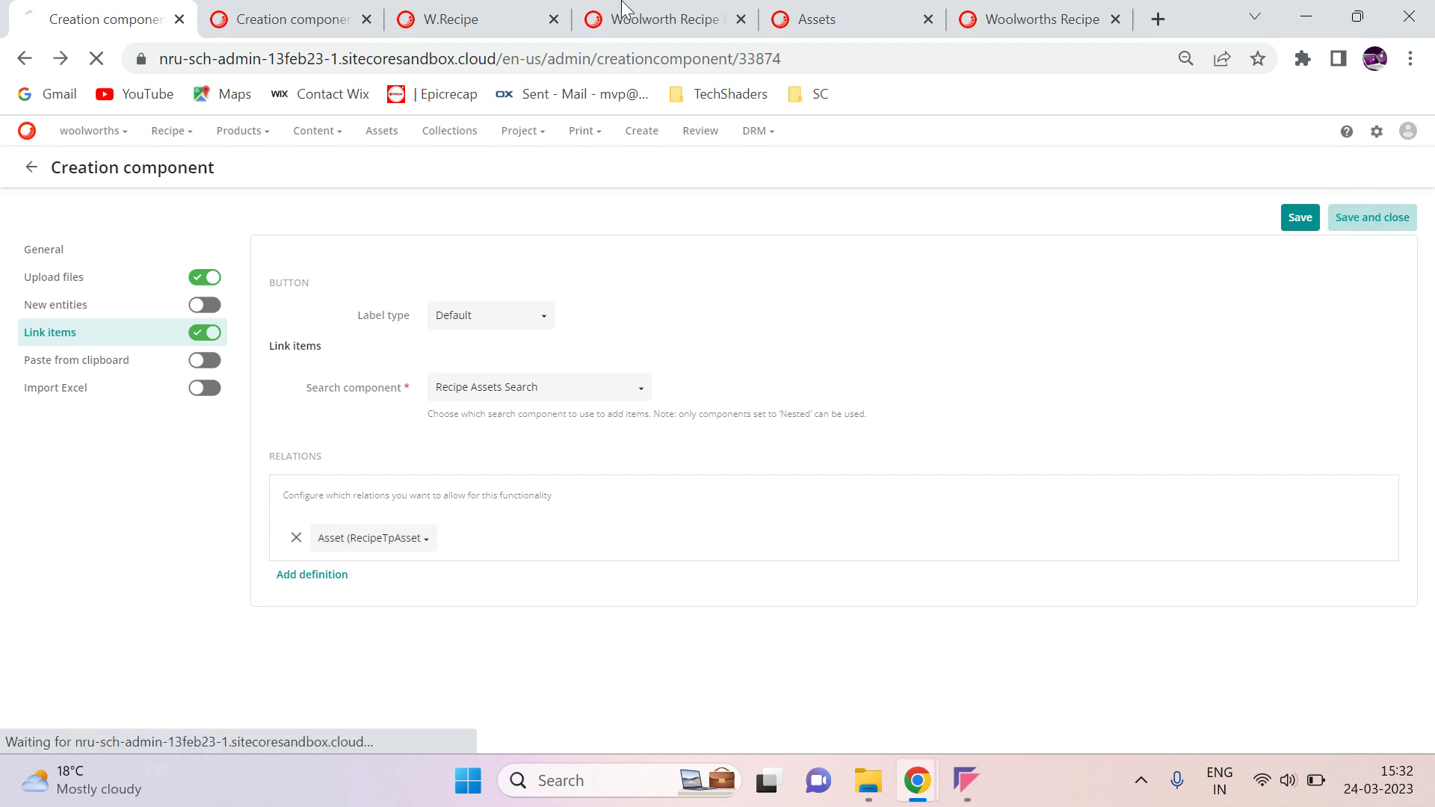
{"action": "left_click", "coordinate": [665, 19]}
{"action": "left_click", "coordinate": [95, 58]}
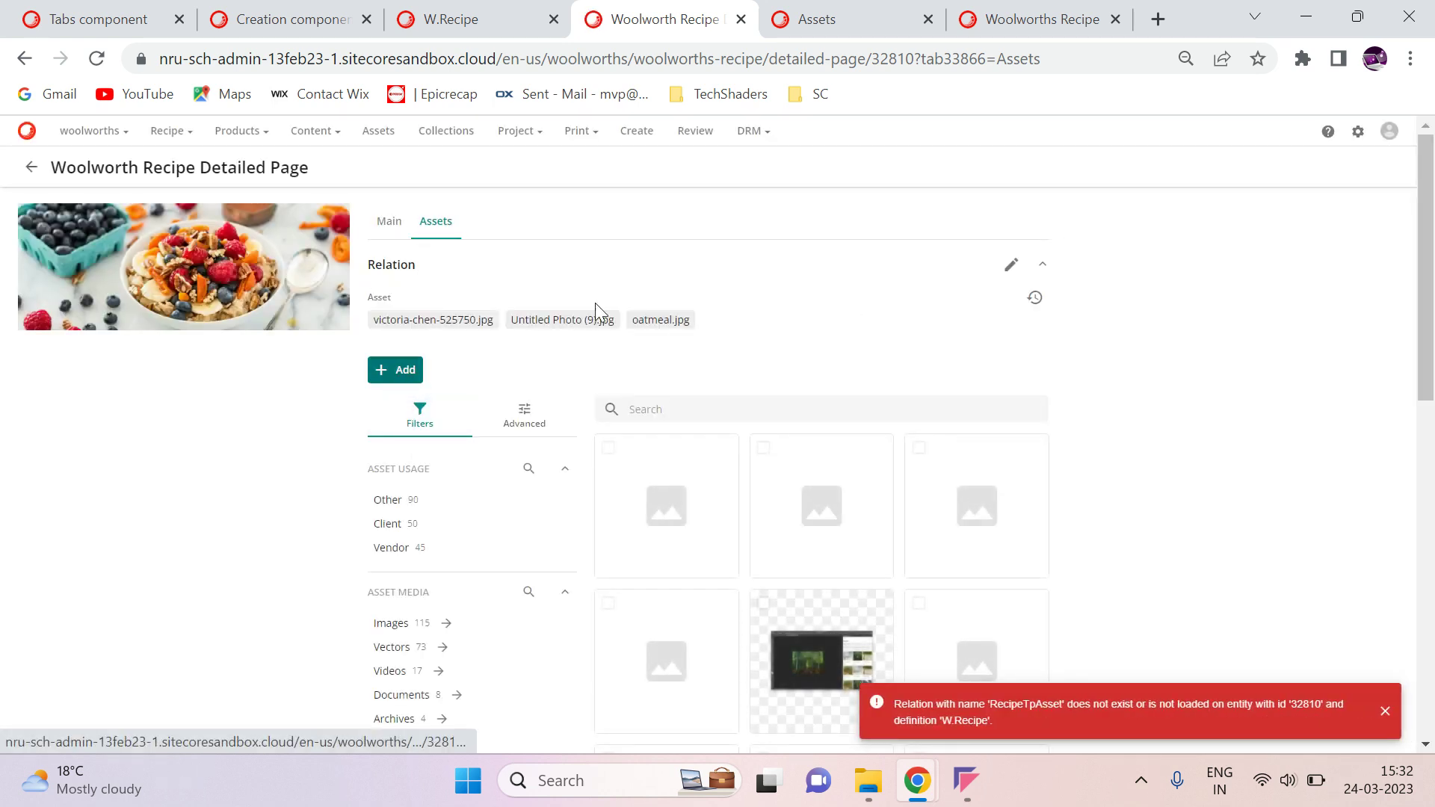
- Link existing images fruitful-bg-terrace.png and monika-grabkowska-636668.jpg to the recipe and reload
{"action": "scroll", "coordinate": [407, 284], "scroll_direction": "down", "scroll_amount": 1}
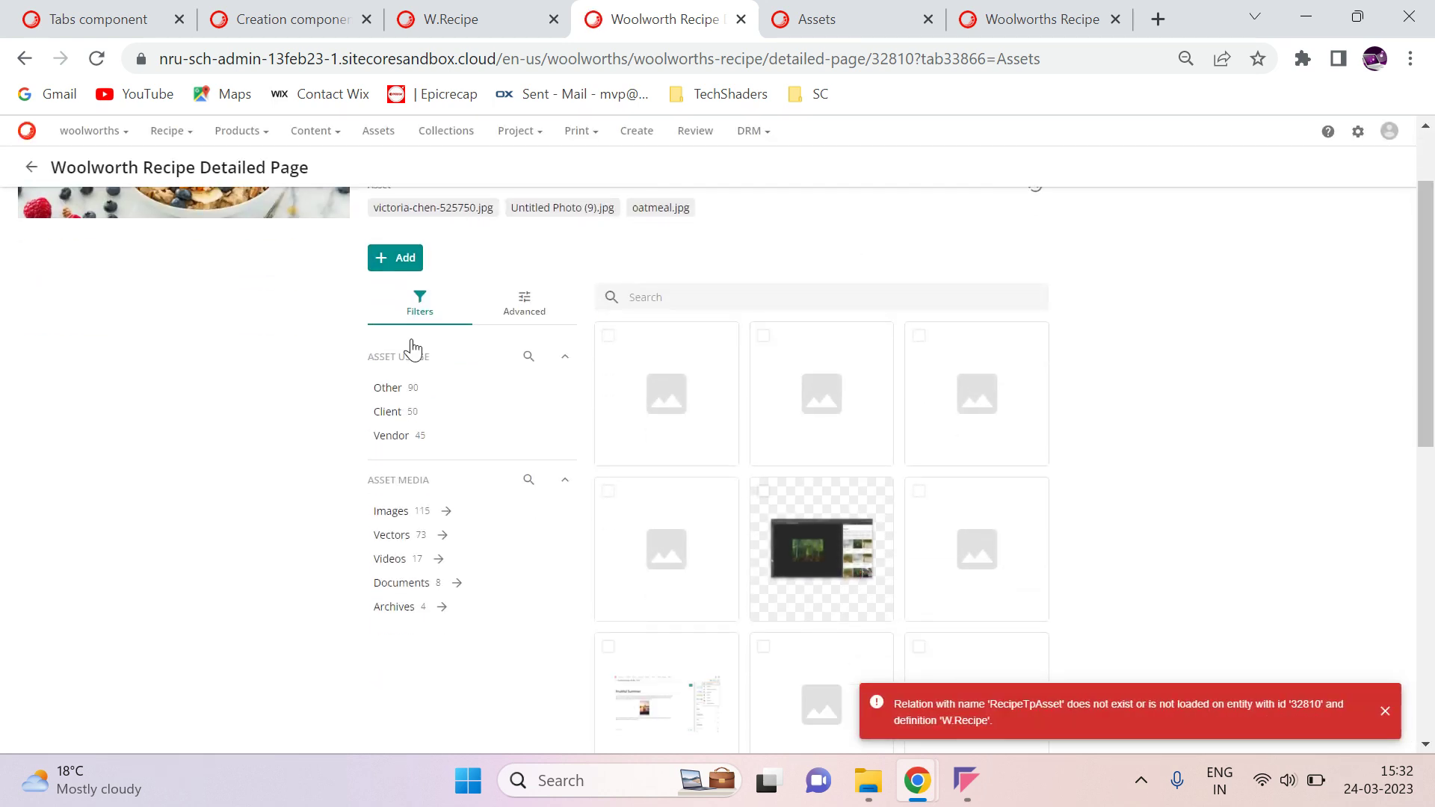
{"action": "left_click", "coordinate": [402, 263]}
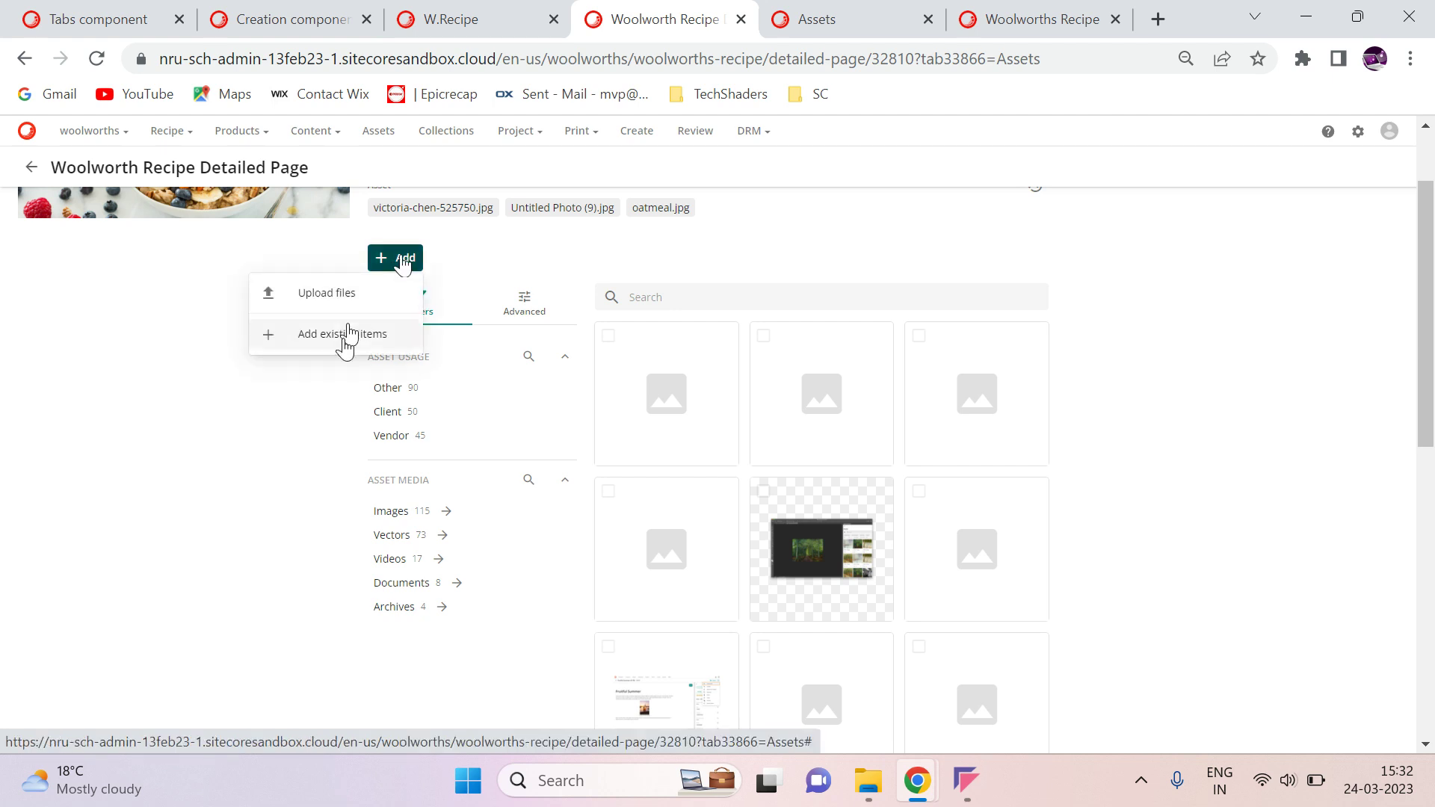
{"action": "left_click", "coordinate": [349, 334]}
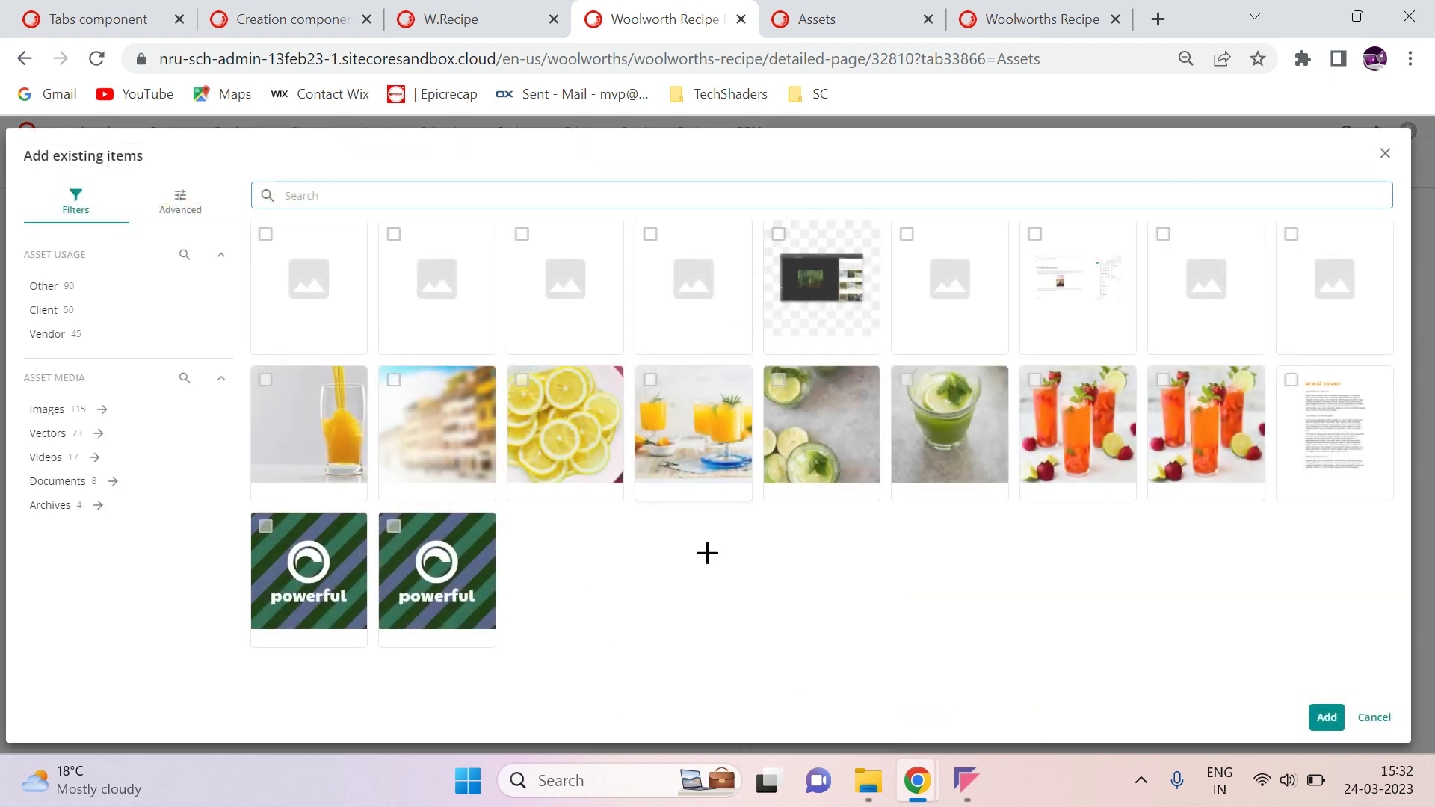
{"action": "left_click", "coordinate": [393, 380]}
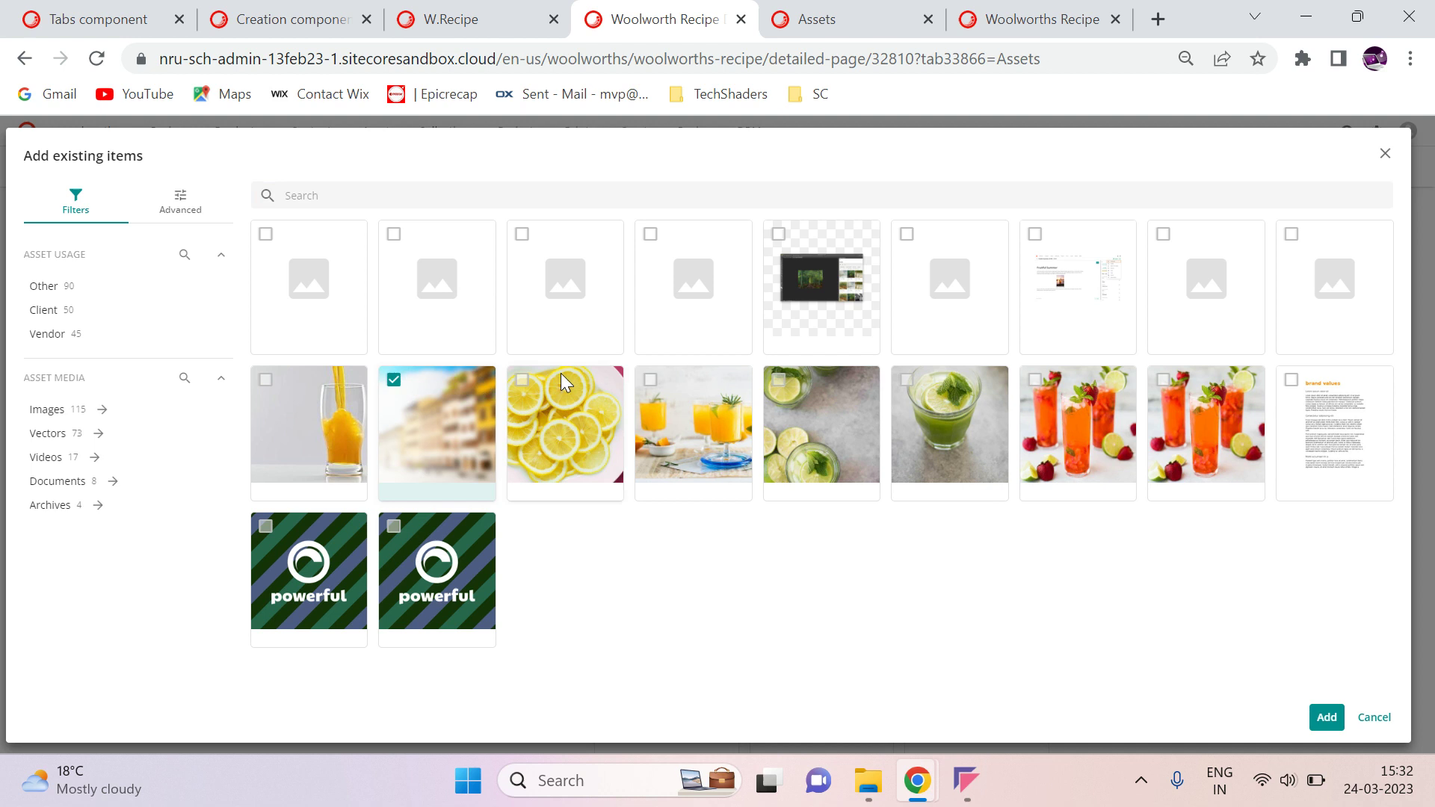
{"action": "left_click", "coordinate": [650, 379]}
{"action": "left_click", "coordinate": [1326, 717]}
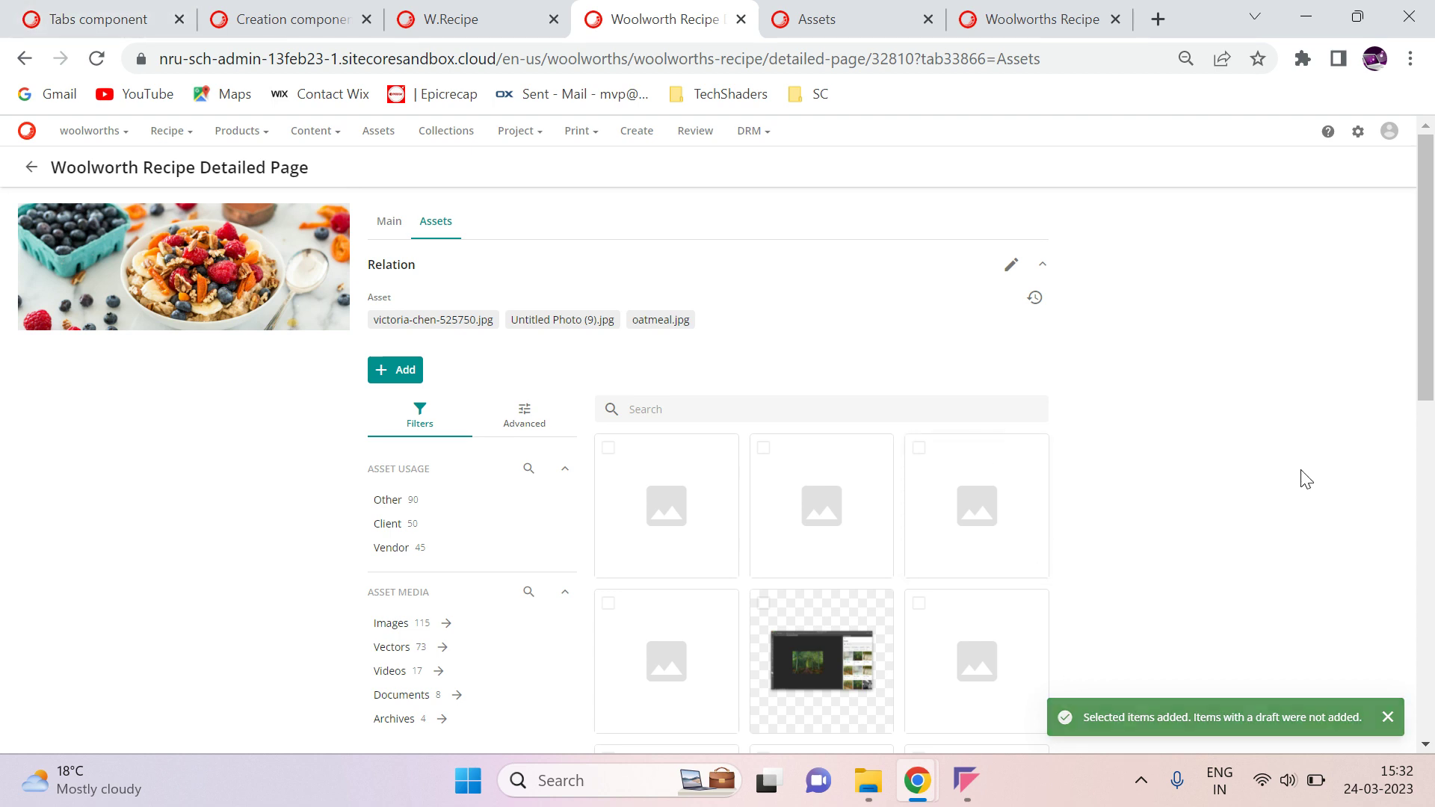
{"action": "left_click", "coordinate": [96, 58]}
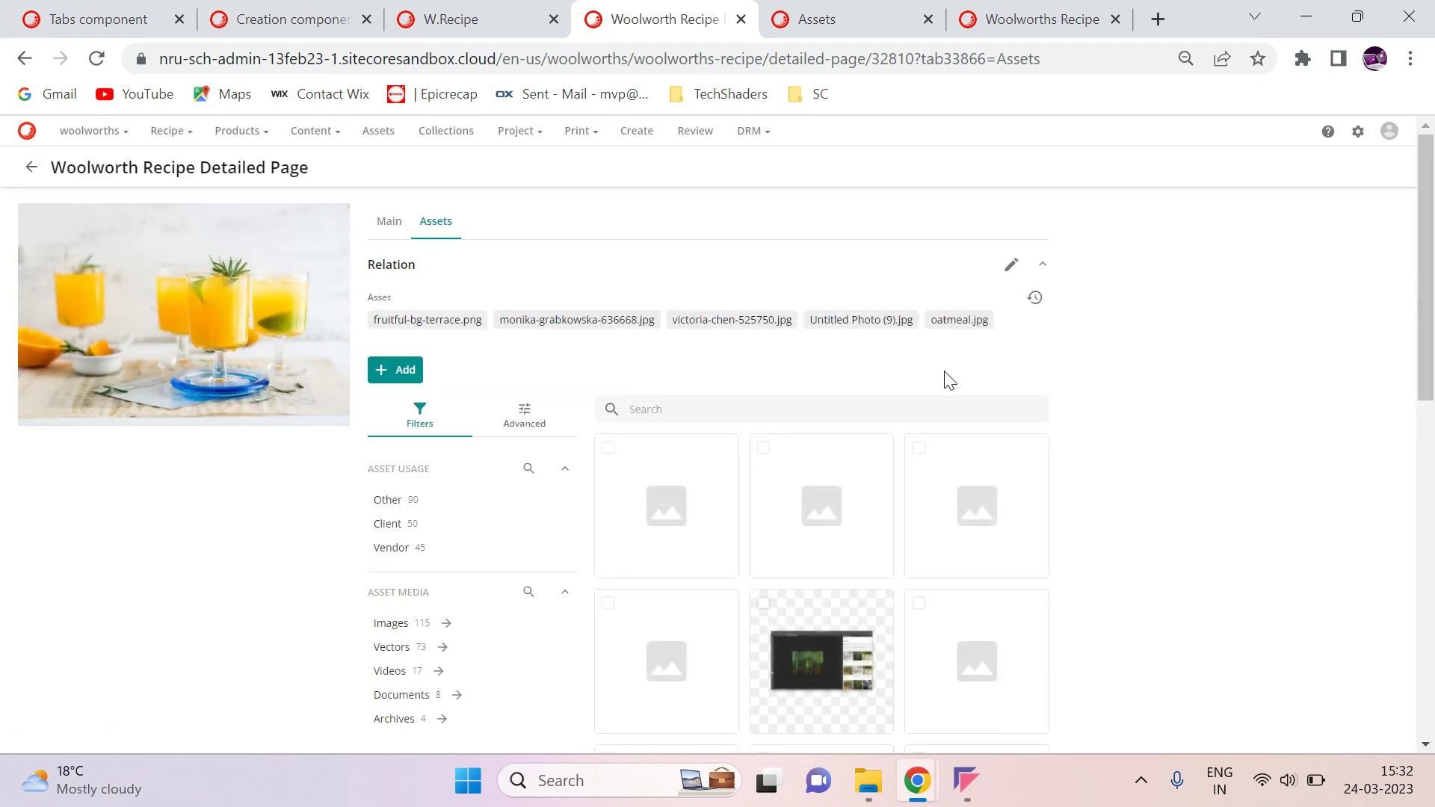
{"action": "left_click", "coordinate": [38, 18]}
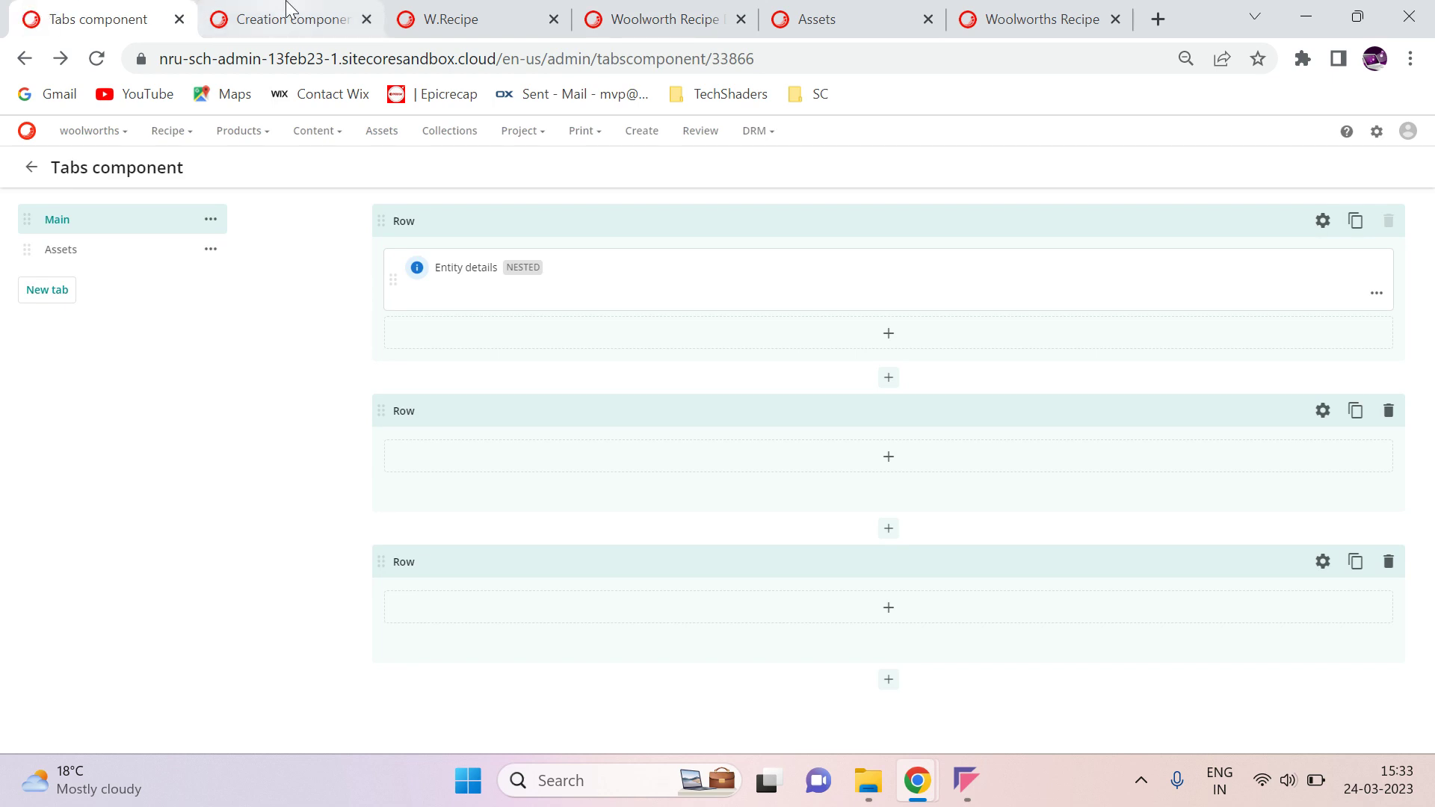
- Locate the Recipe Assets Search component among the Tabs component's Assets tab components
{"action": "left_click", "coordinate": [658, 18]}
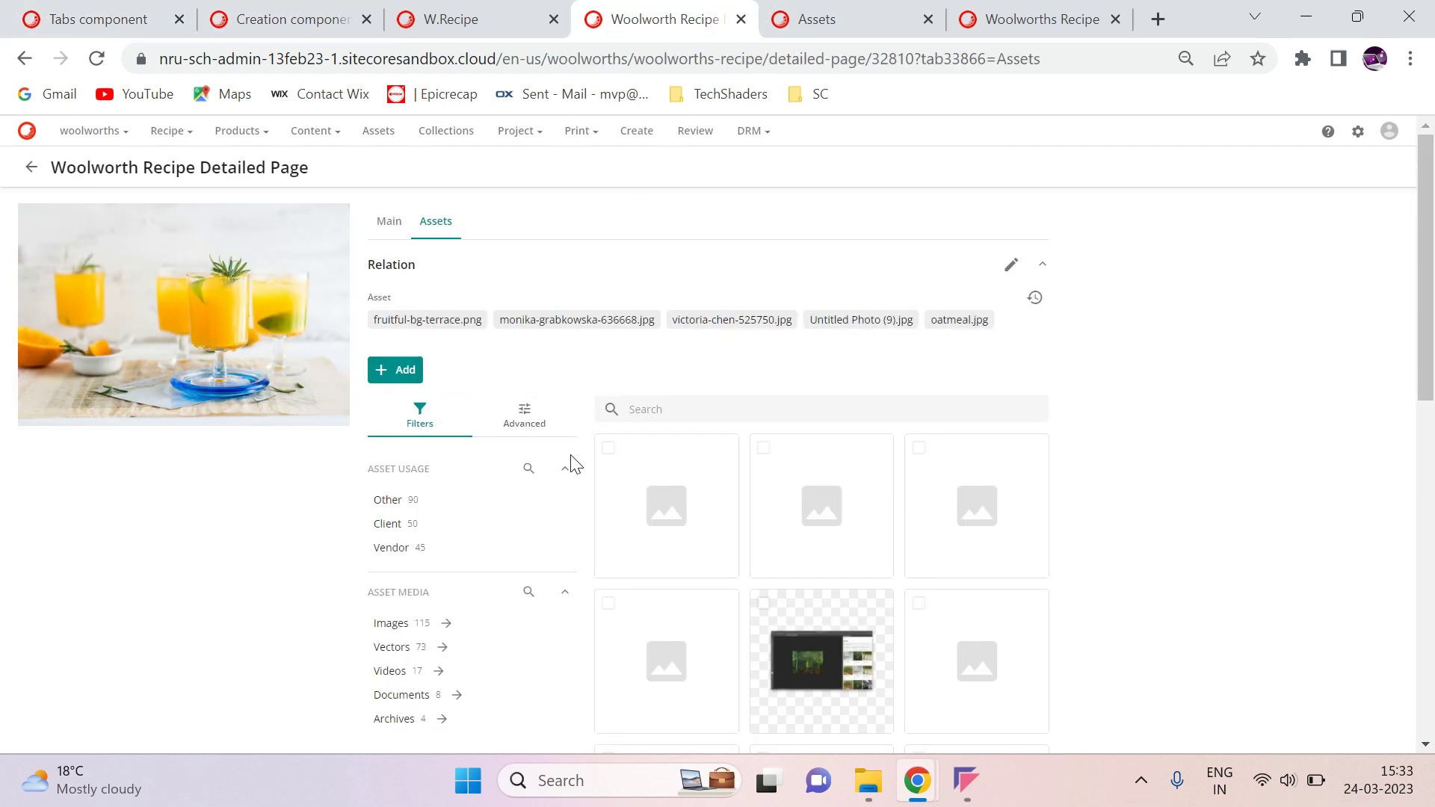
{"action": "left_click", "coordinate": [97, 16]}
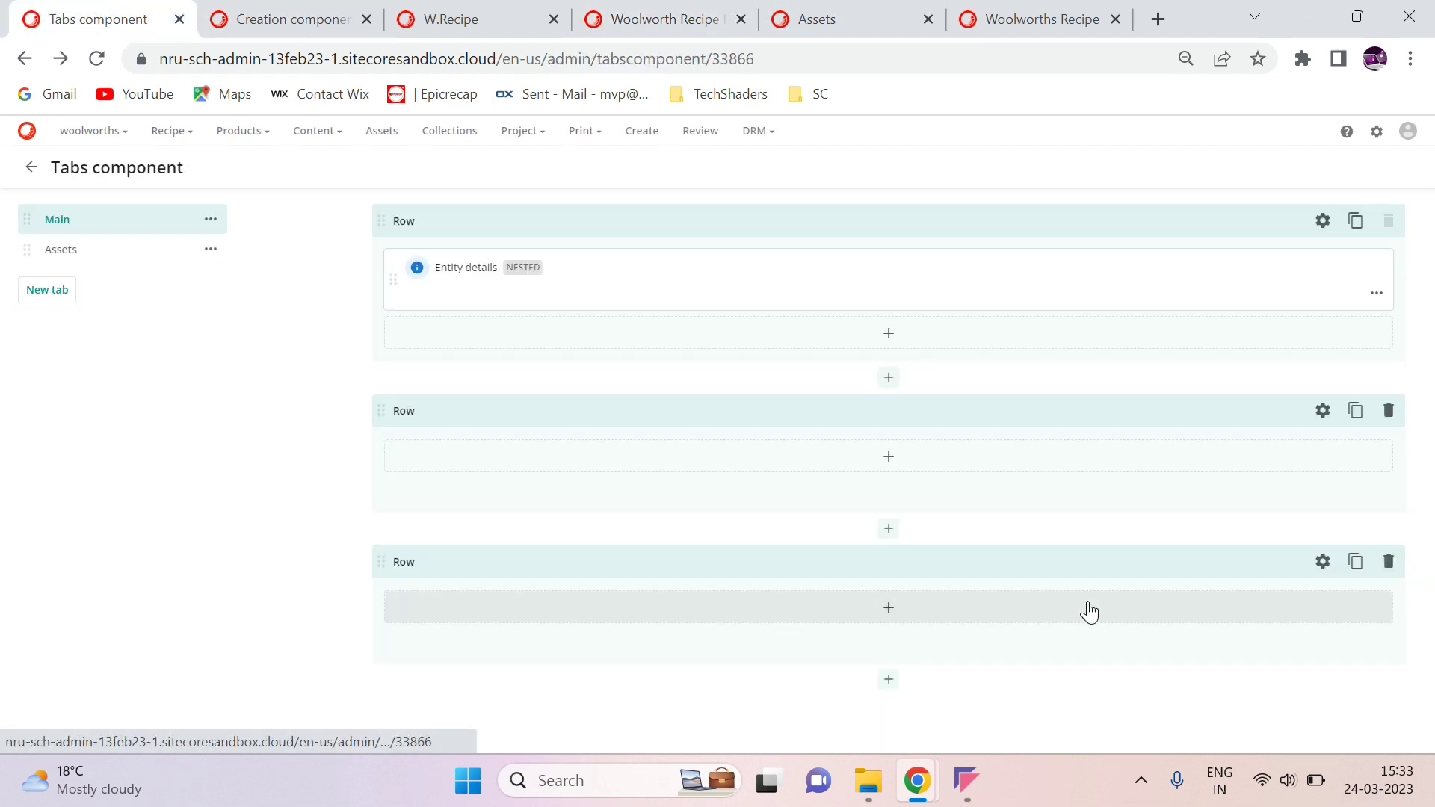
{"action": "left_click", "coordinate": [75, 253]}
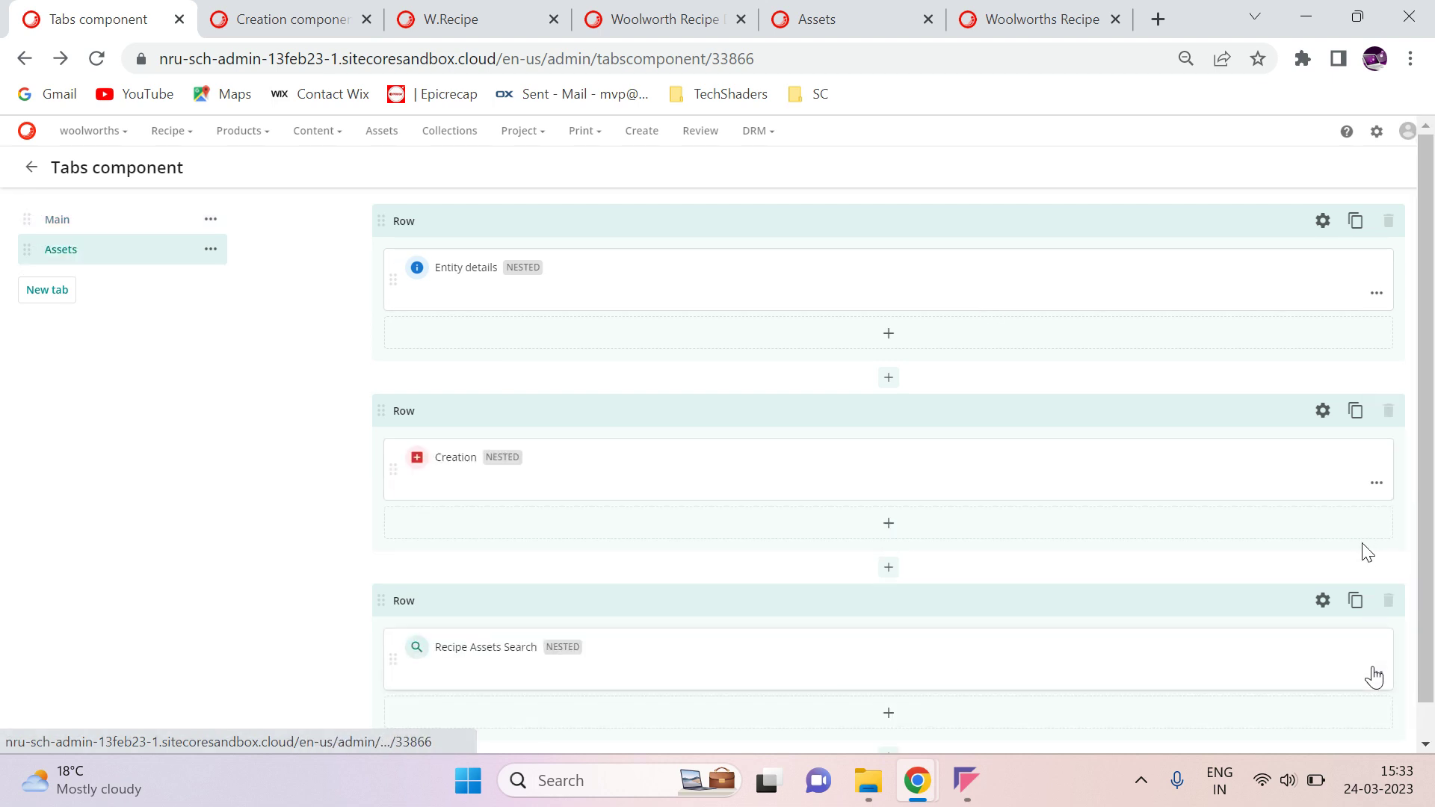
{"action": "left_click", "coordinate": [1377, 675]}
{"action": "left_click", "coordinate": [1316, 519]}
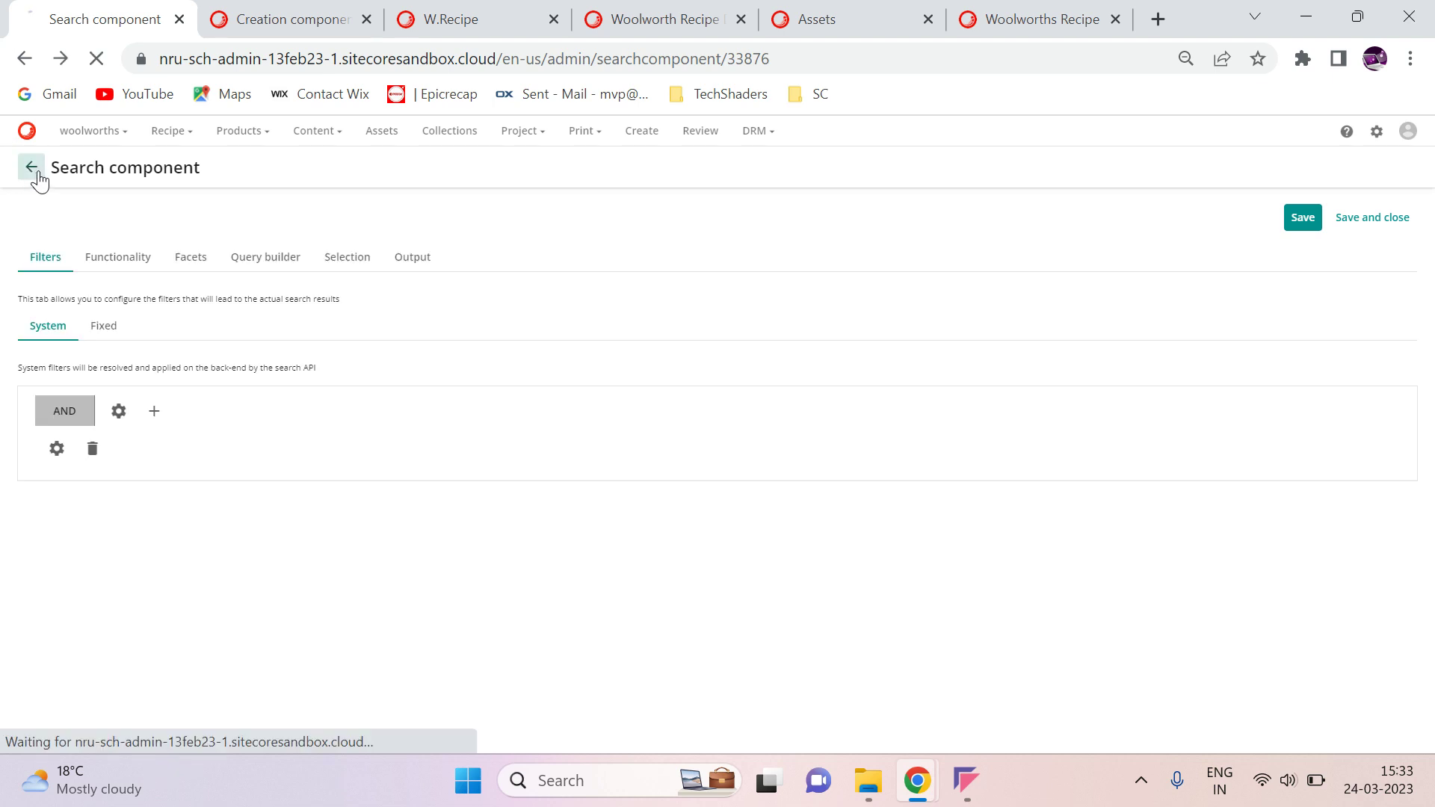
{"action": "left_click", "coordinate": [33, 170]}
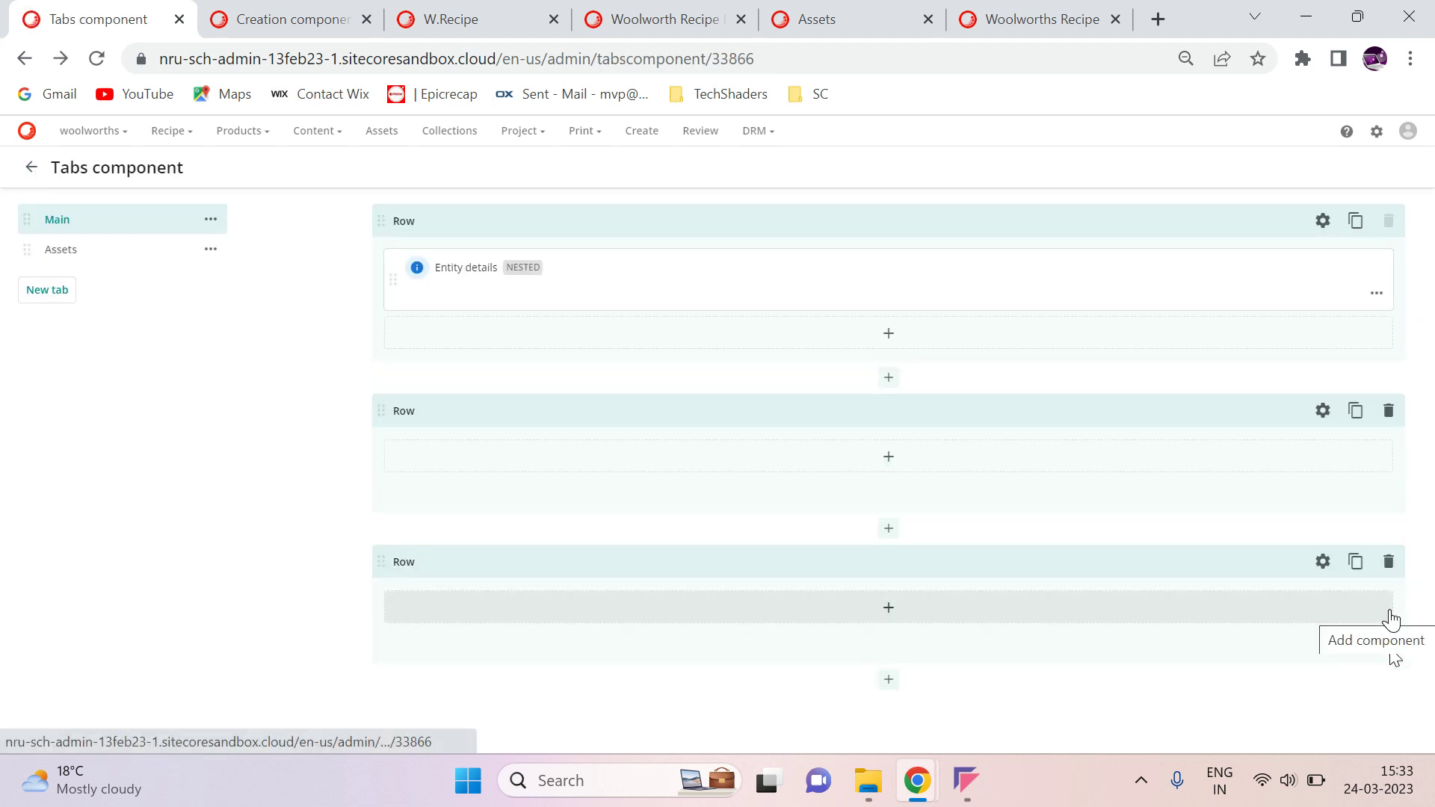
{"action": "left_click", "coordinate": [183, 245]}
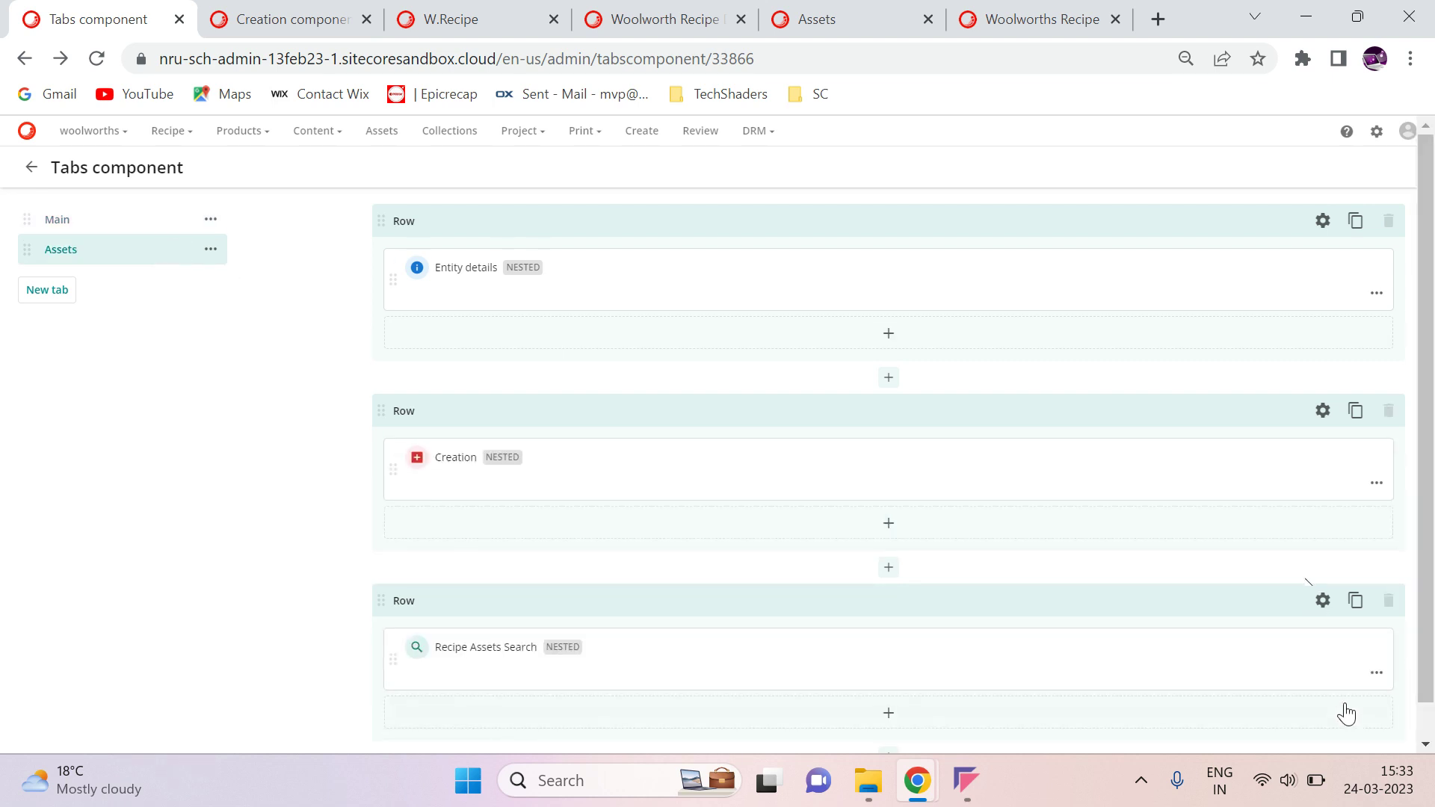
{"action": "left_click", "coordinate": [1376, 674]}
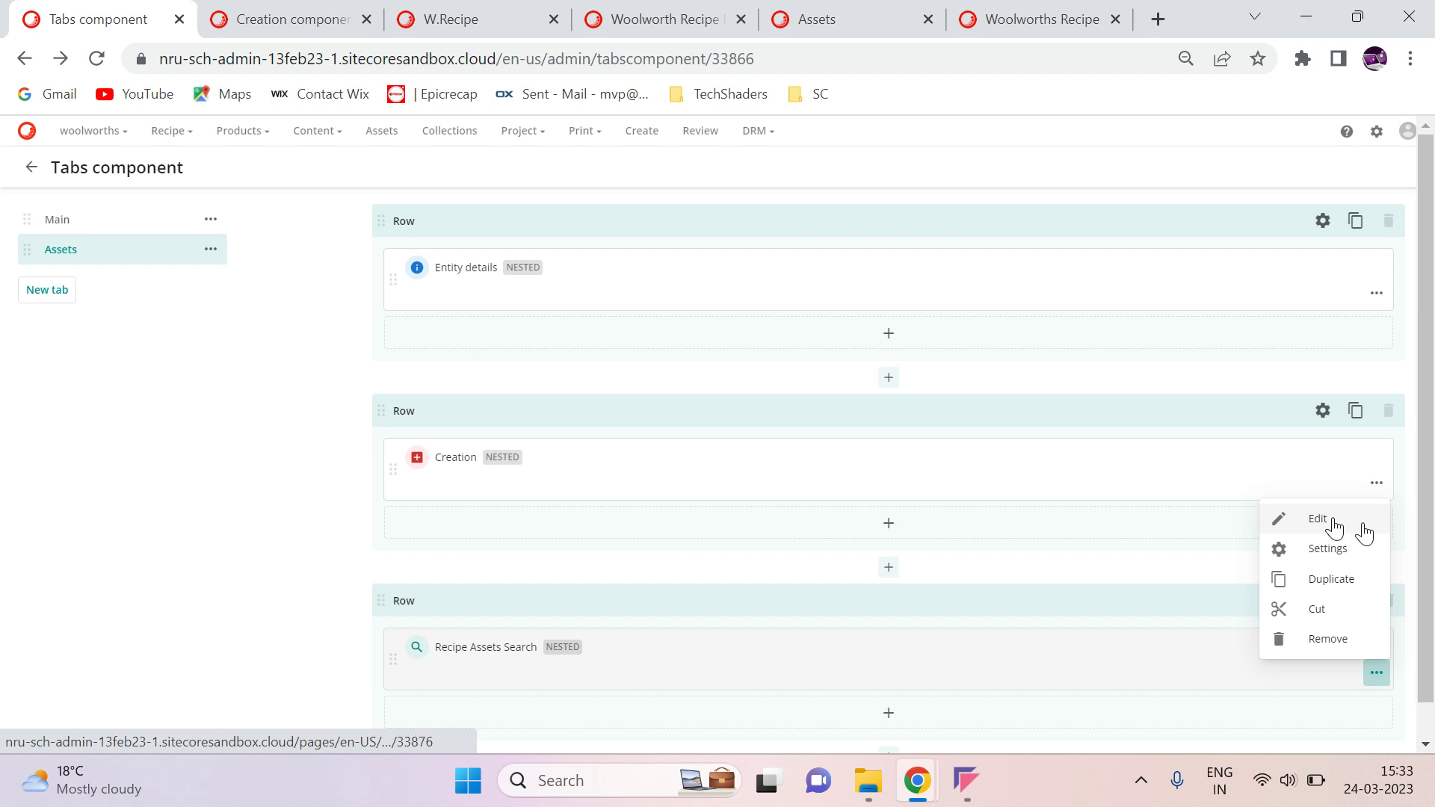
{"action": "left_click", "coordinate": [1330, 518]}
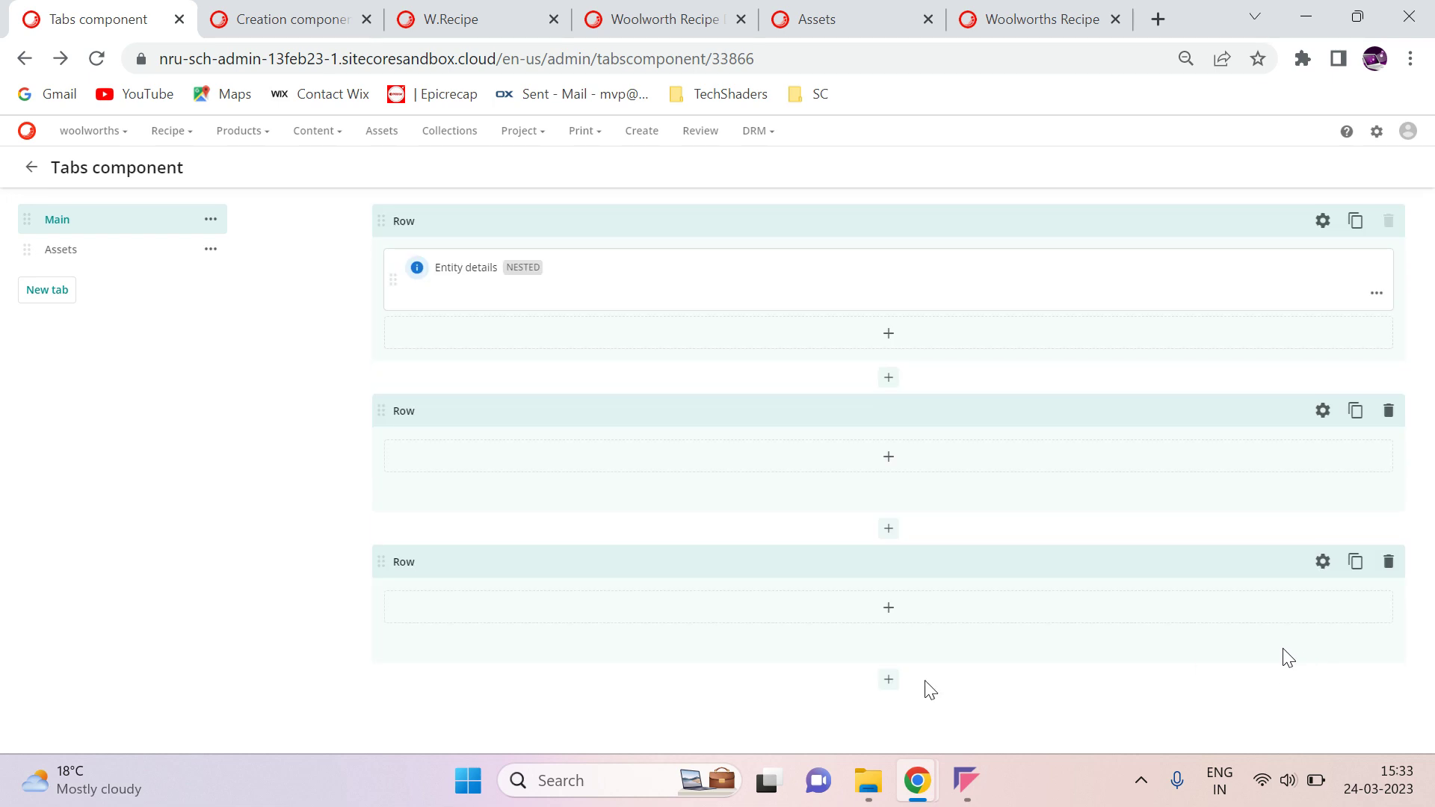
- Switch the Recipe Assets Search component's Visible setting off and save
{"action": "left_click", "coordinate": [111, 253]}
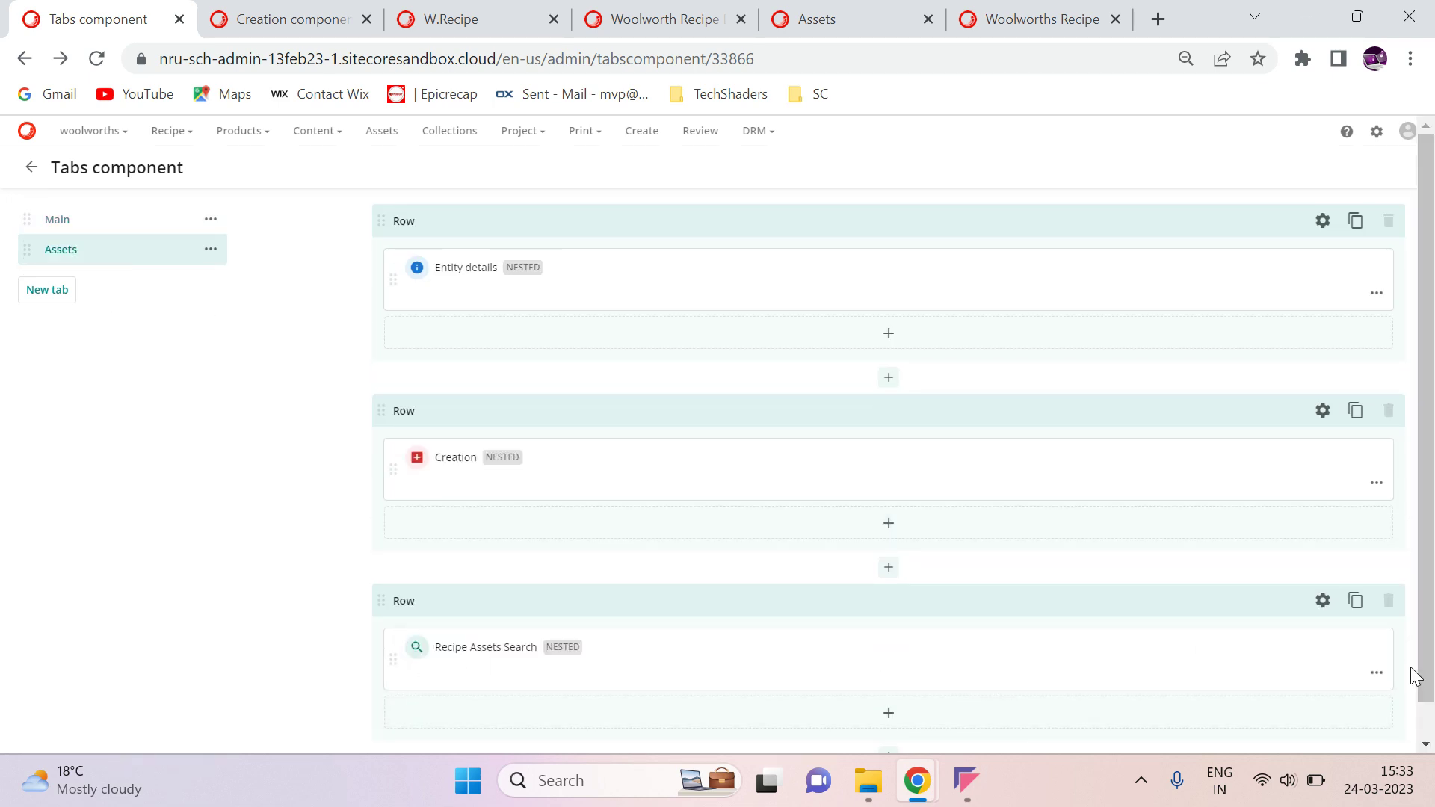
{"action": "left_click", "coordinate": [1322, 600]}
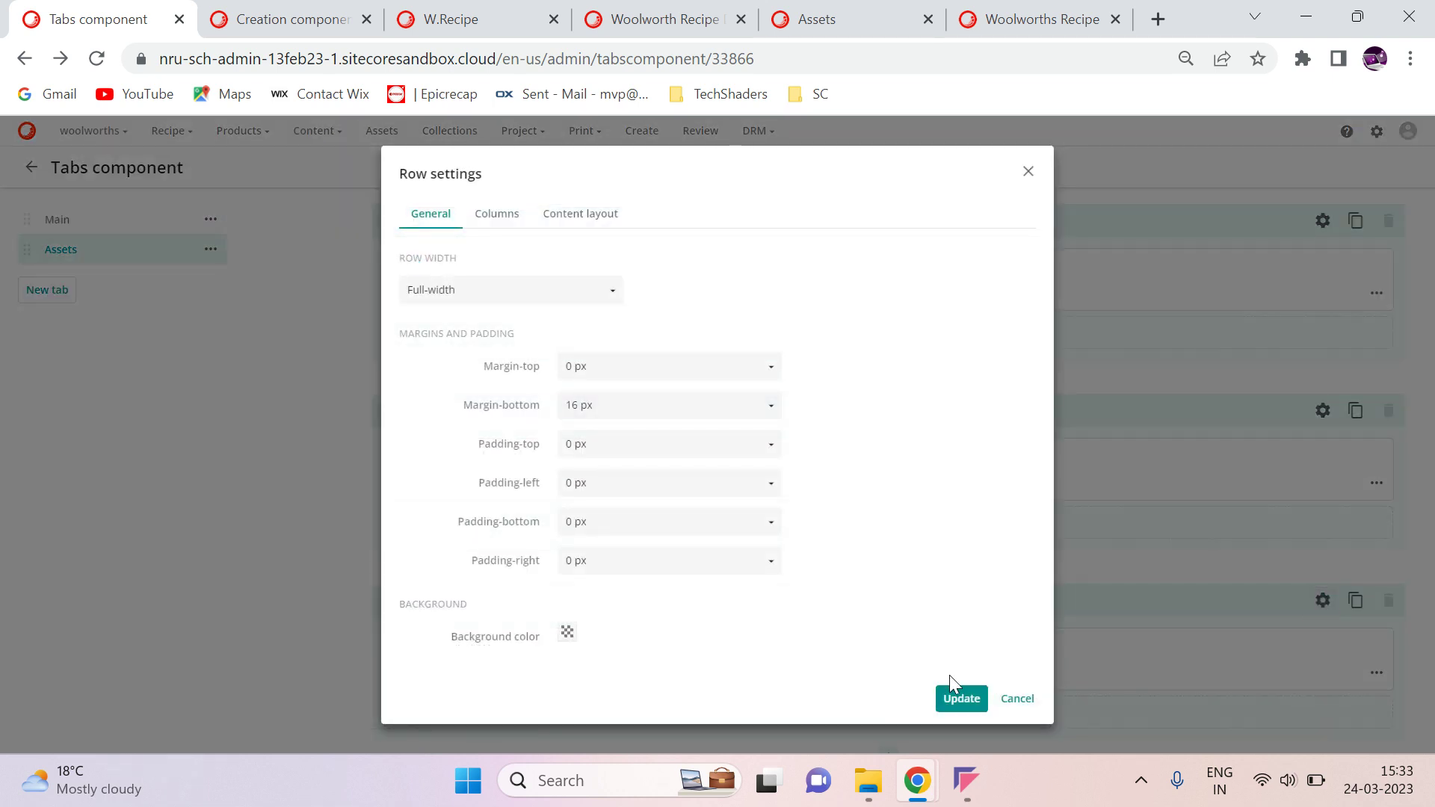
{"action": "left_click", "coordinate": [1017, 698]}
{"action": "left_click", "coordinate": [1376, 672]}
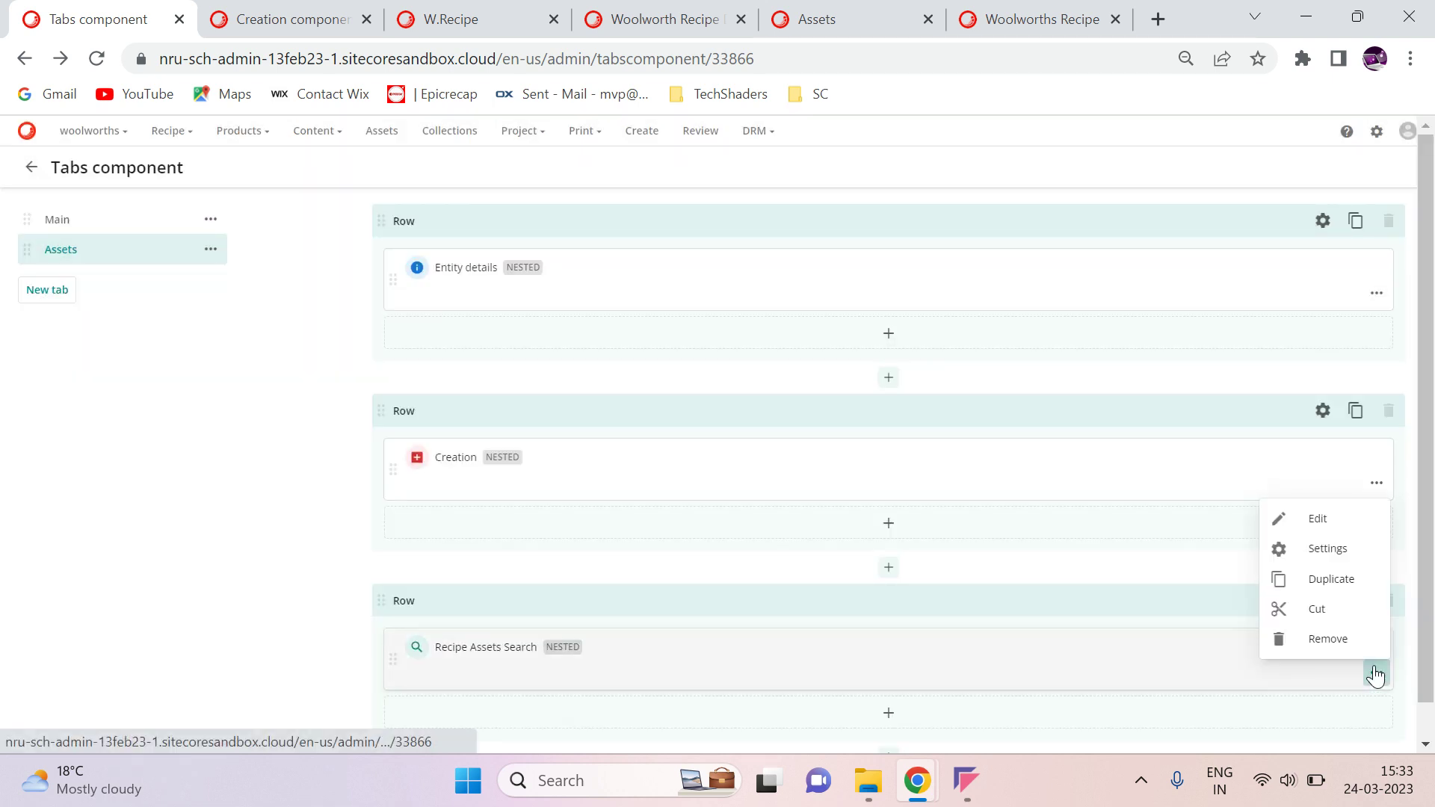
{"action": "left_click", "coordinate": [1334, 548]}
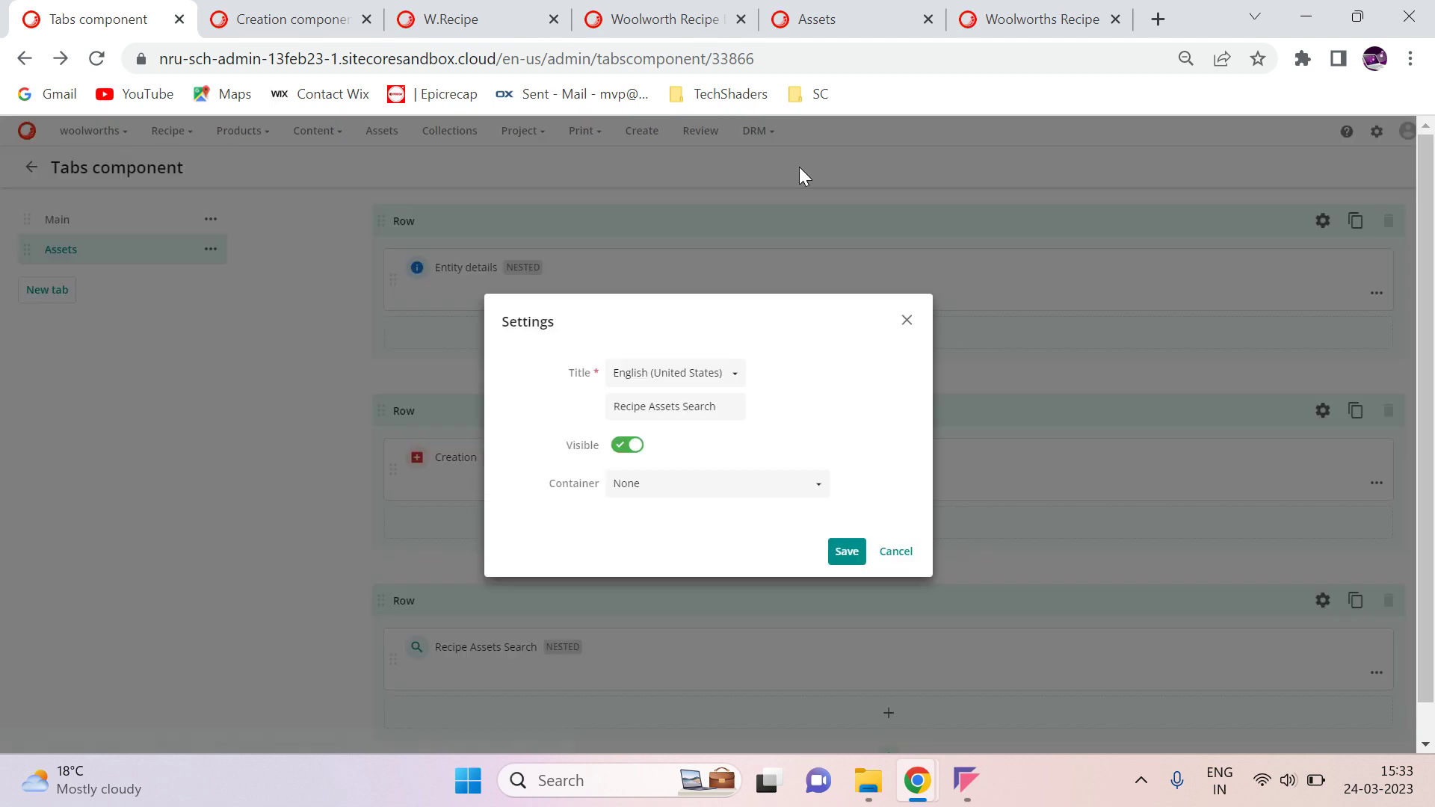
{"action": "left_click", "coordinate": [628, 446]}
{"action": "left_click", "coordinate": [846, 552]}
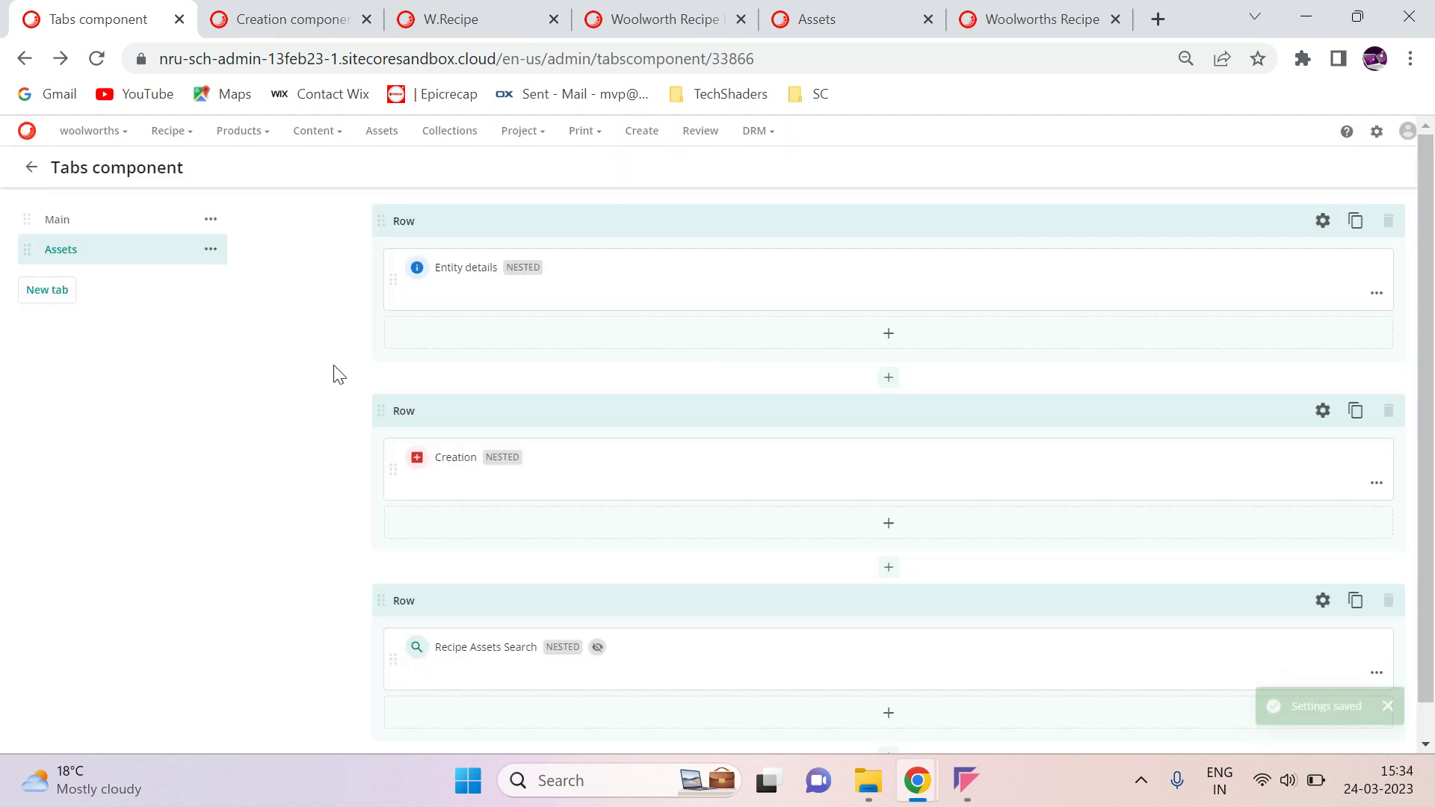
- Upload the chocolate biscoff thumbprint cookies image from Downloads on the Assets tab, then reload
{"action": "left_click", "coordinate": [685, 15]}
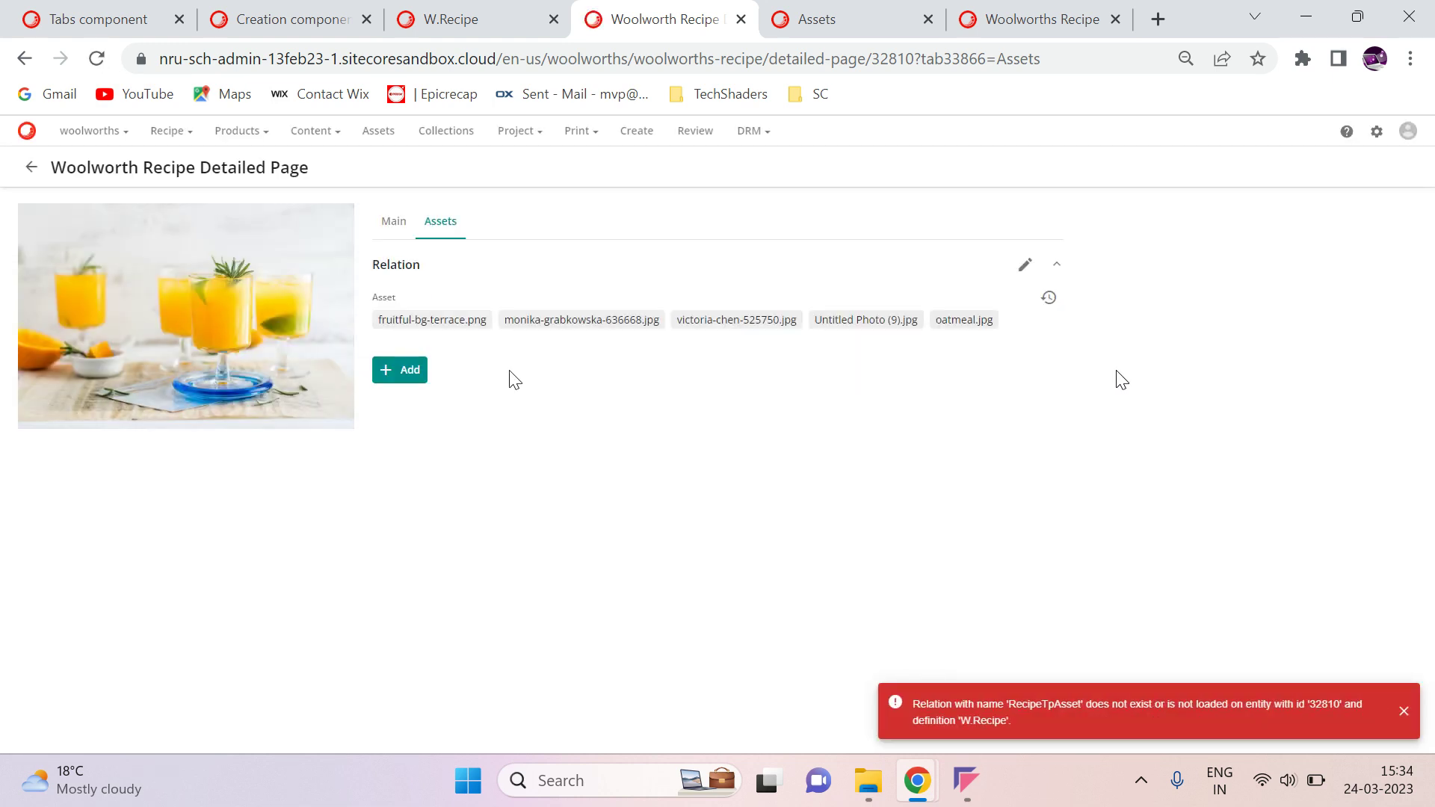
{"action": "left_click", "coordinate": [403, 371]}
{"action": "left_click", "coordinate": [608, 509]}
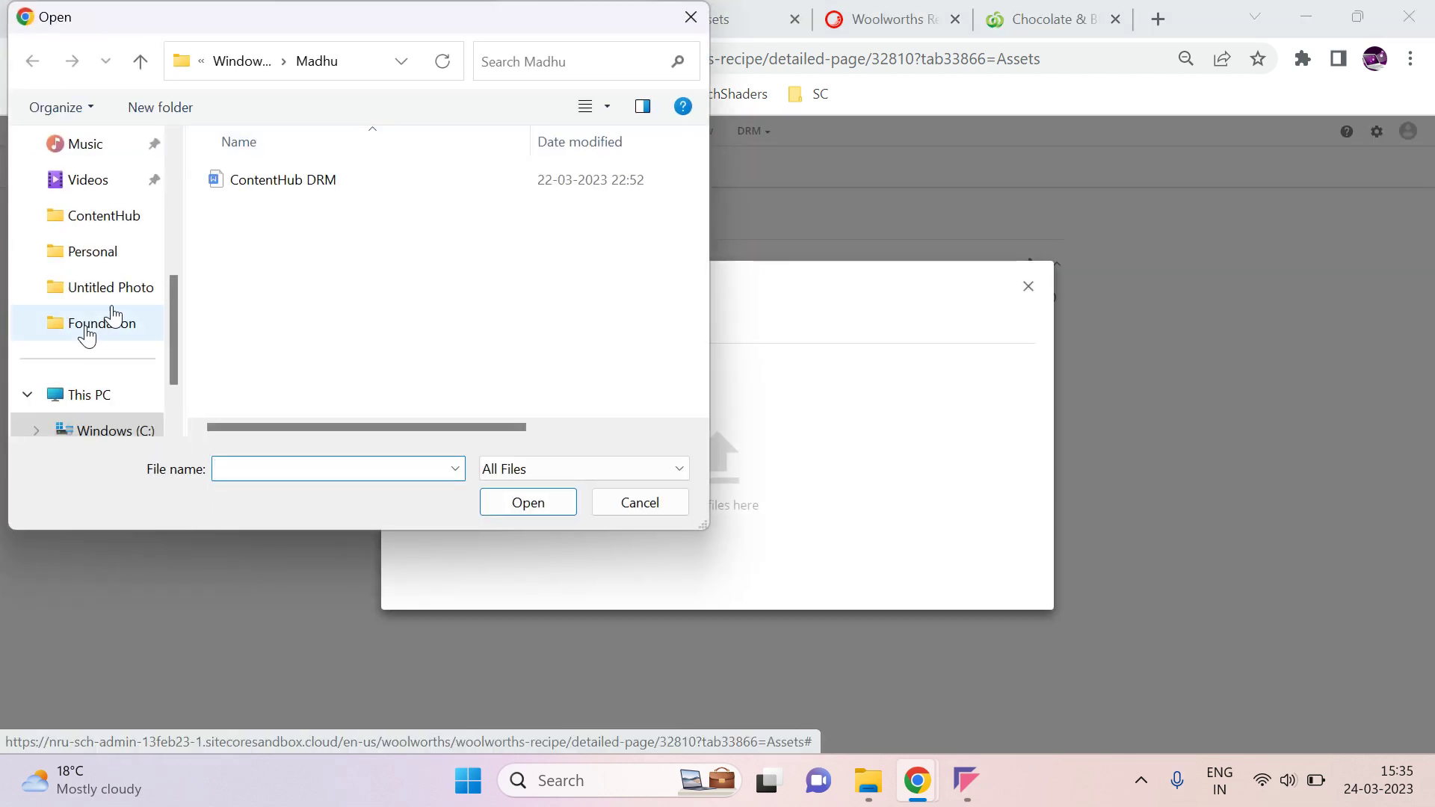
{"action": "scroll", "coordinate": [112, 316], "scroll_direction": "down", "scroll_amount": 1}
{"action": "scroll", "coordinate": [112, 315], "scroll_direction": "up", "scroll_amount": 3}
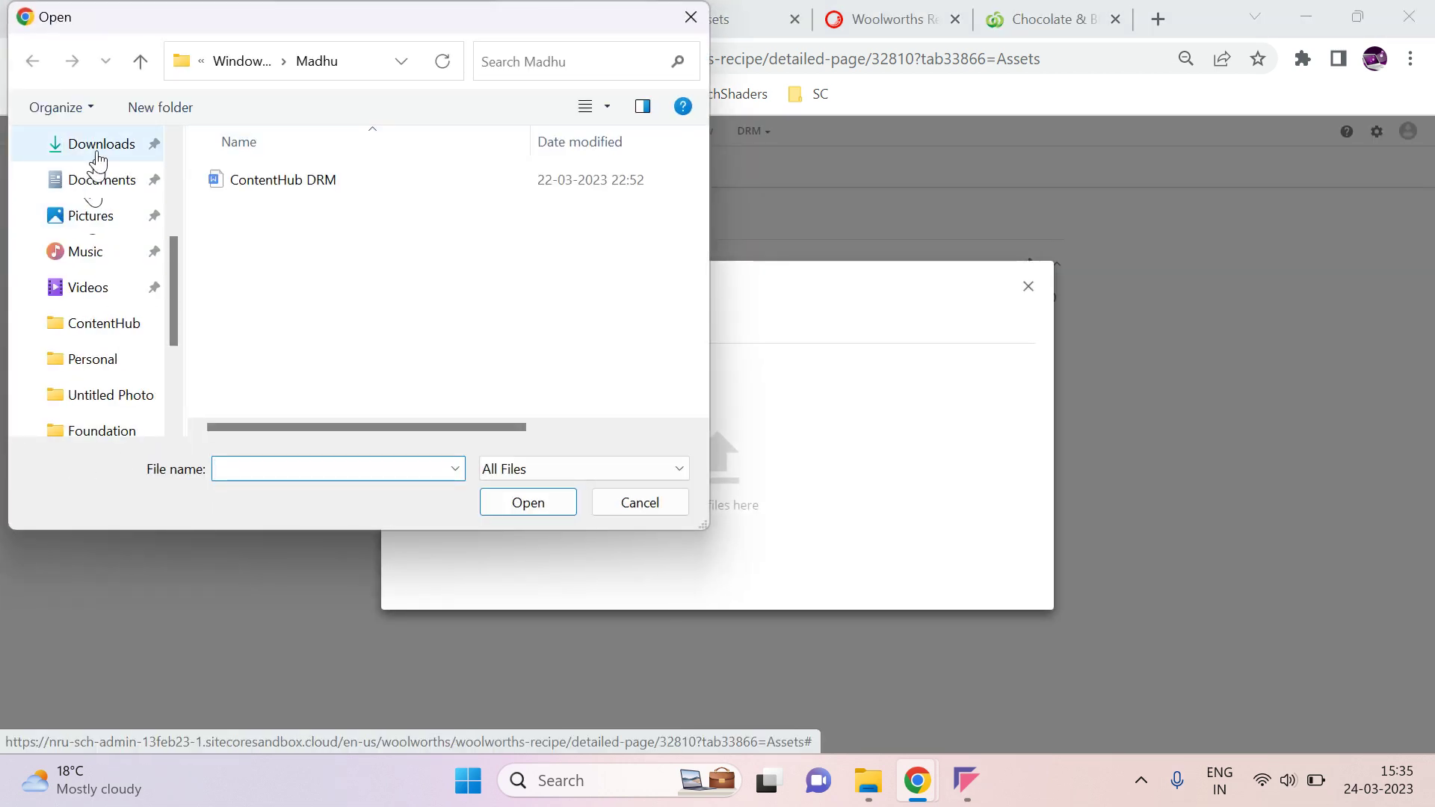
{"action": "left_click", "coordinate": [97, 145]}
{"action": "double_click", "coordinate": [351, 187]}
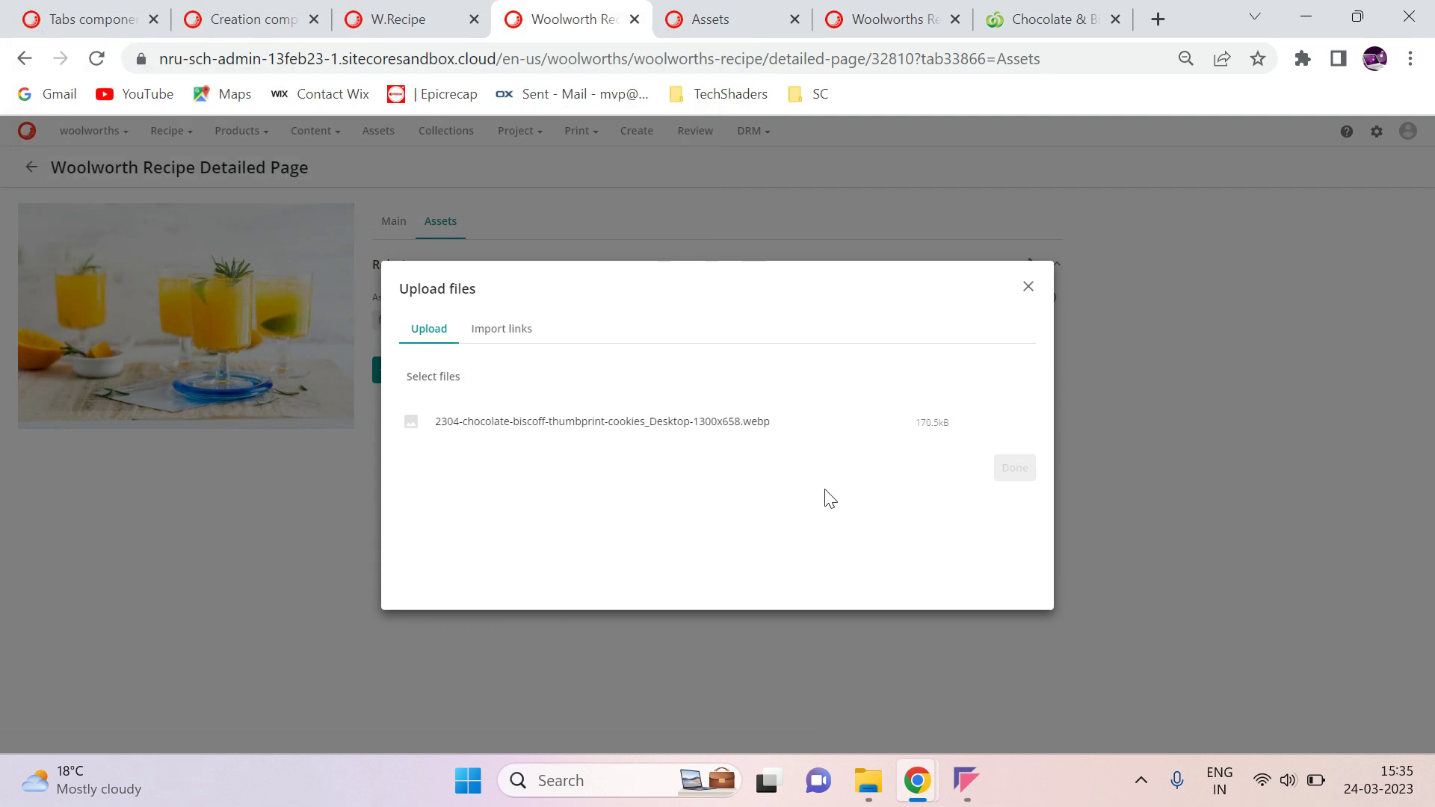
{"action": "left_click", "coordinate": [1004, 477]}
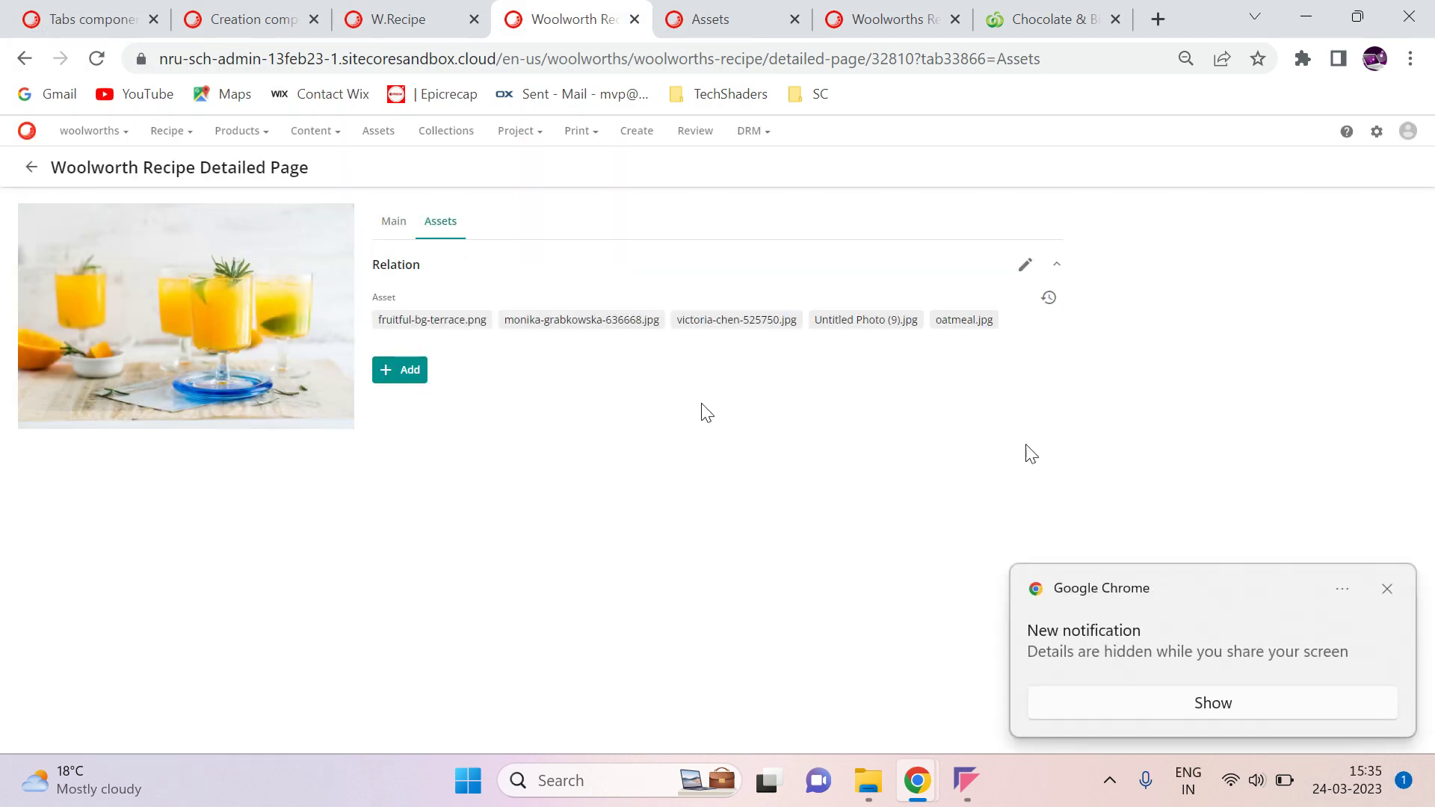
{"action": "left_click", "coordinate": [1383, 582]}
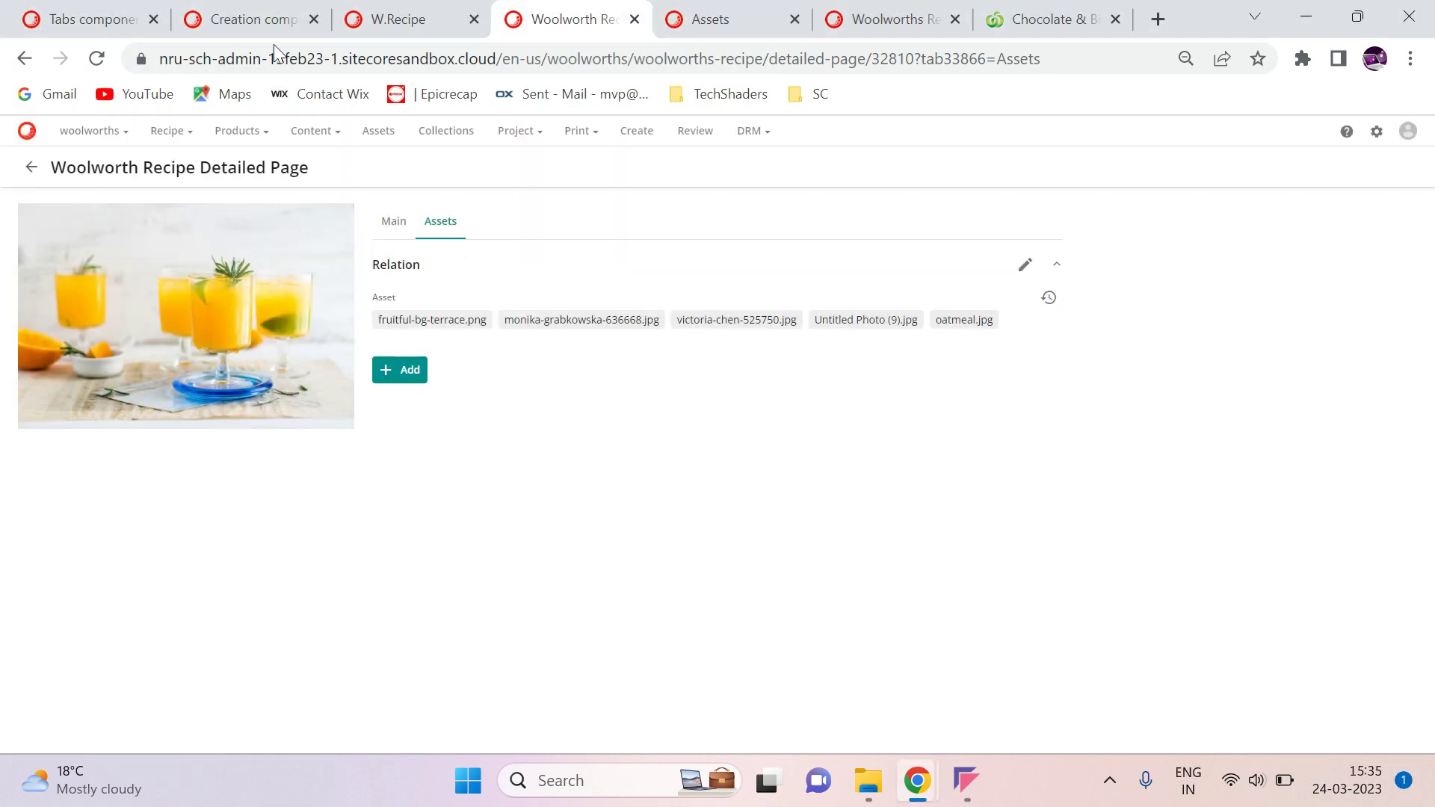
{"action": "left_click", "coordinate": [97, 58]}
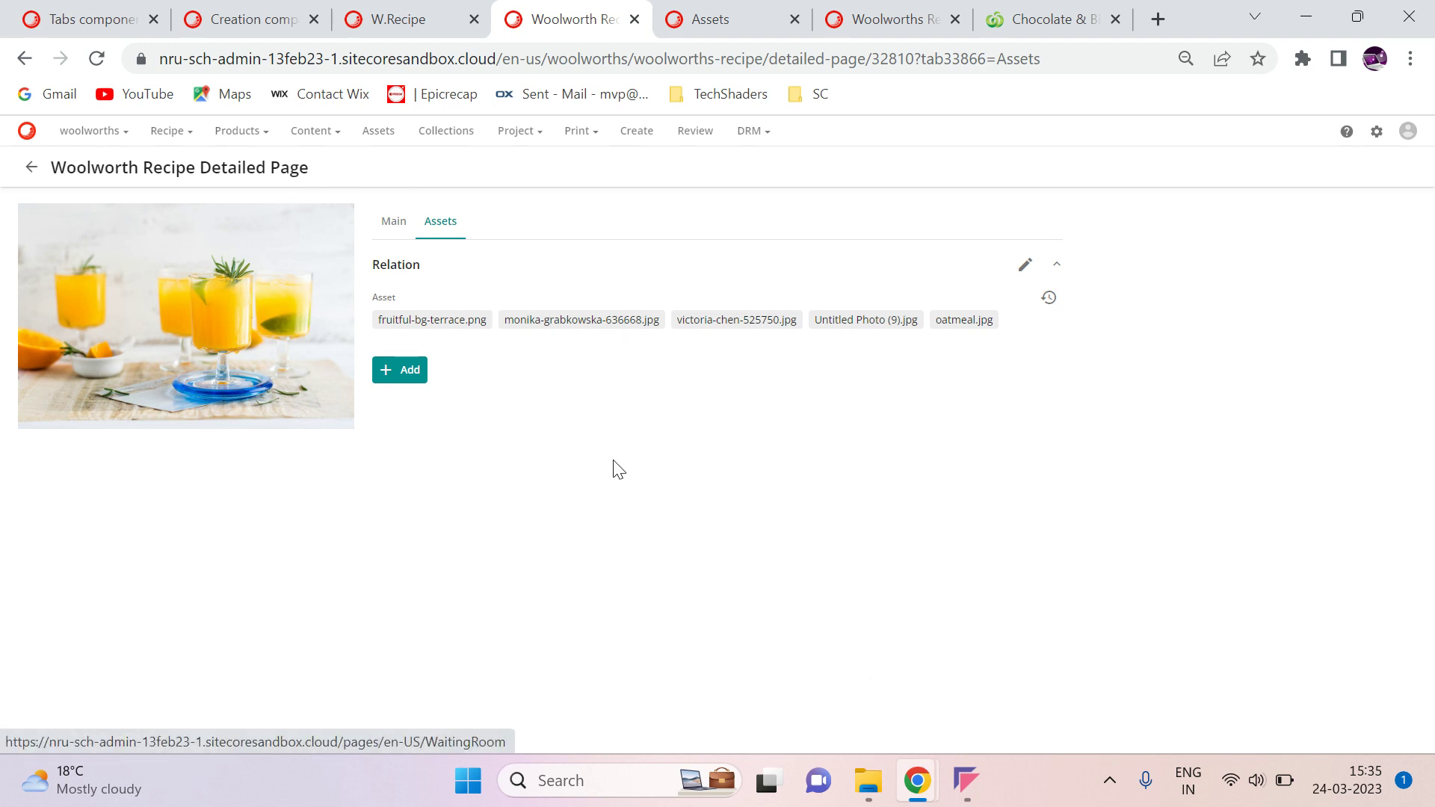
{"action": "left_click", "coordinate": [699, 19]}
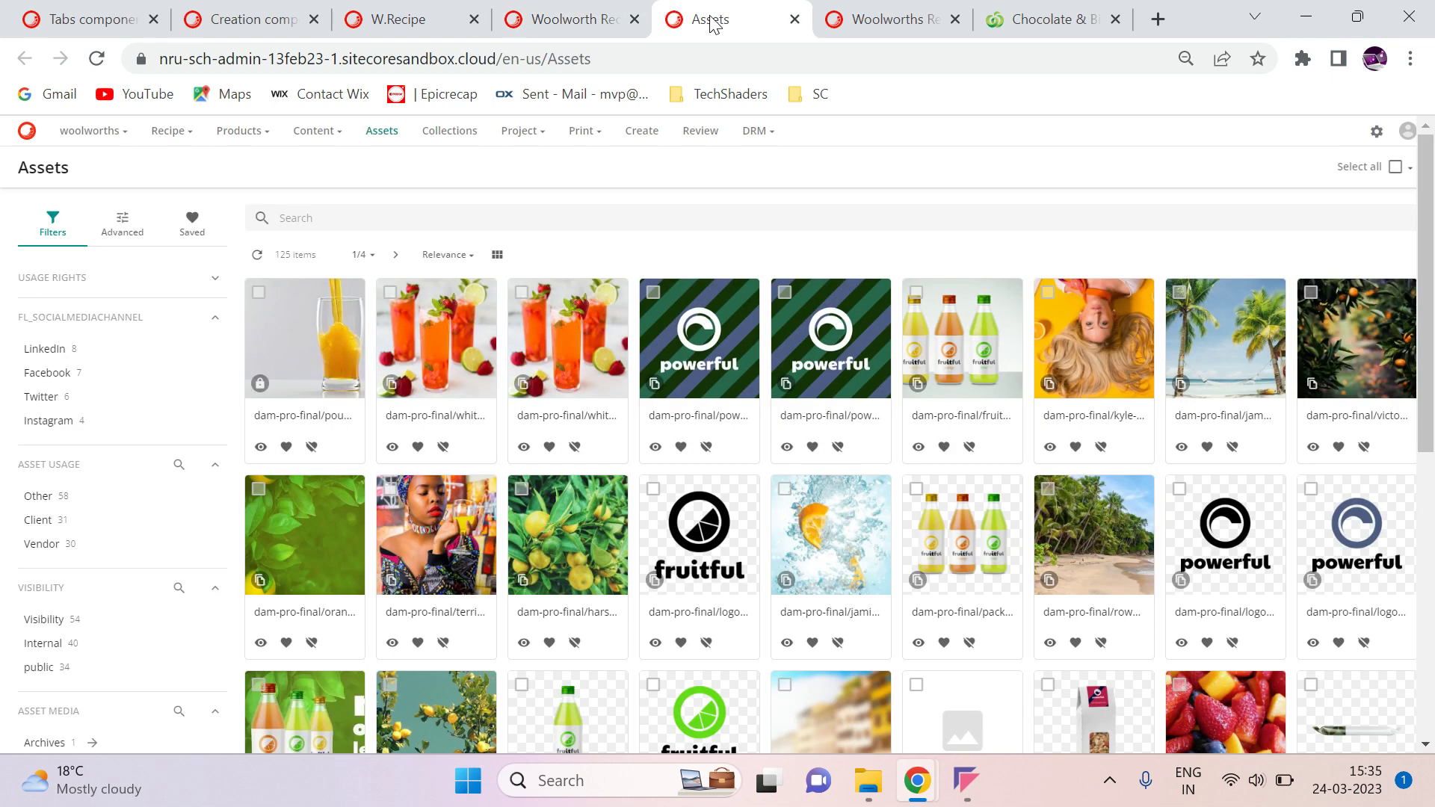
{"action": "left_click", "coordinate": [98, 59]}
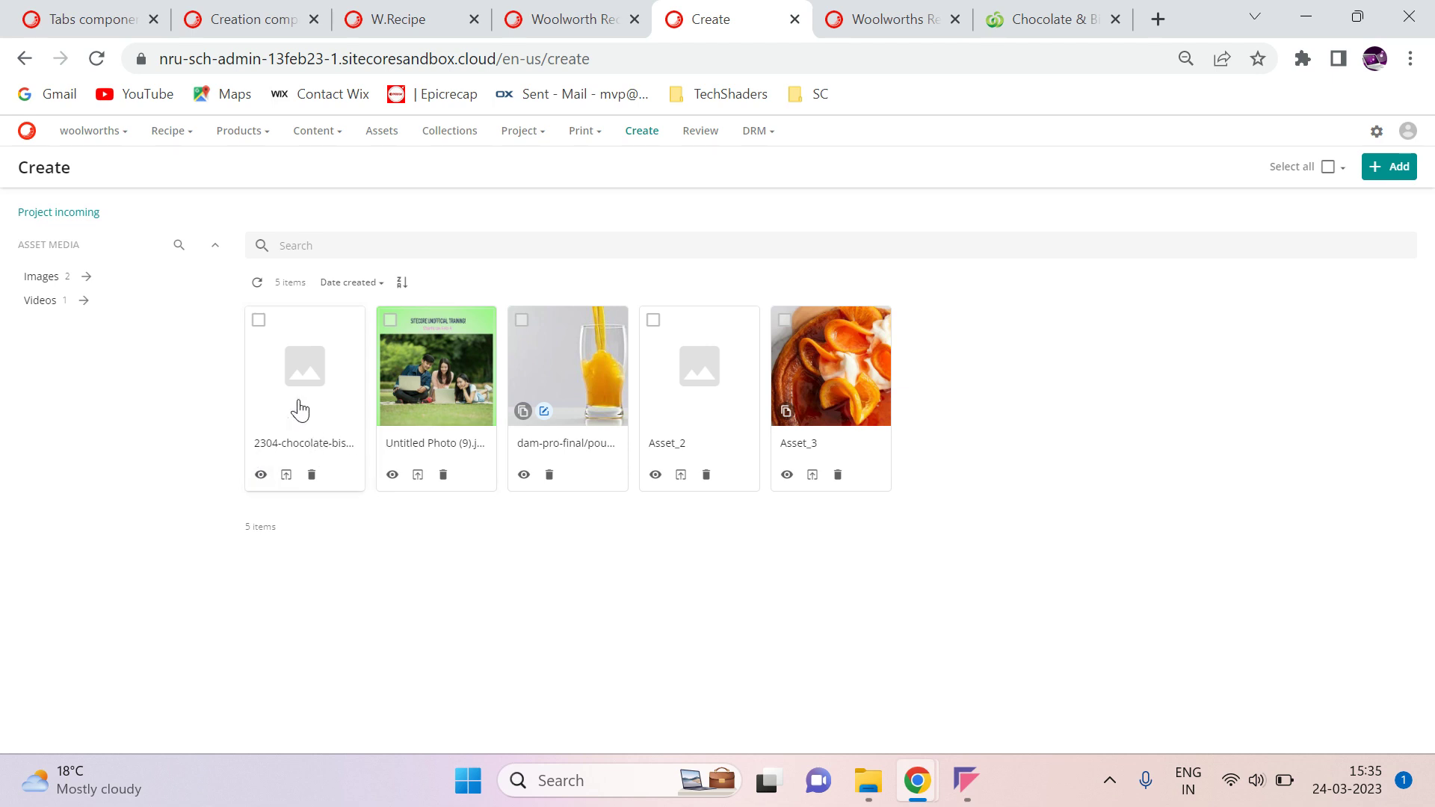
{"action": "left_click", "coordinate": [869, 780]}
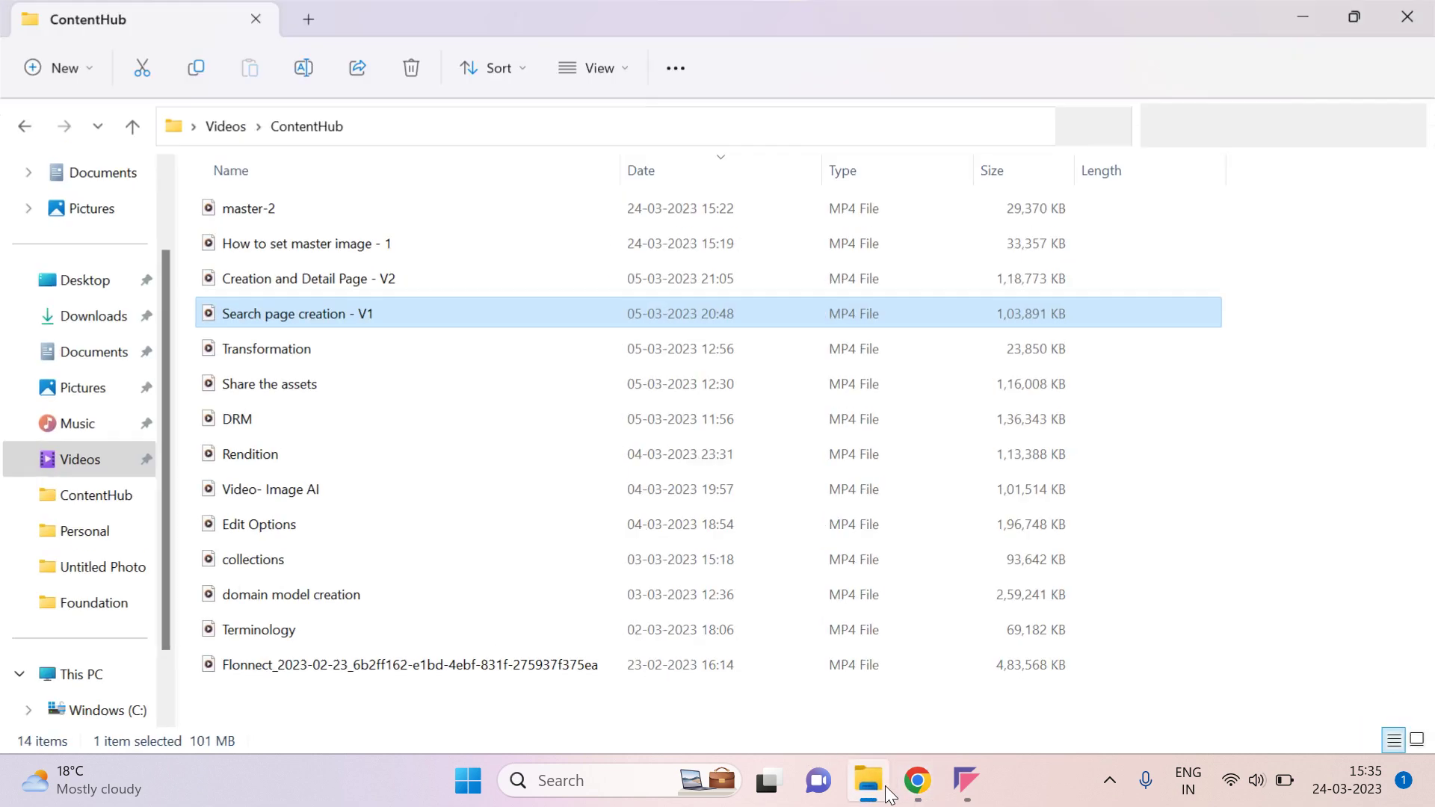
- Show File Explorer's Downloads folder containing the chocolate biscoff cookie file
{"action": "scroll", "coordinate": [104, 419], "scroll_direction": "down", "scroll_amount": 2}
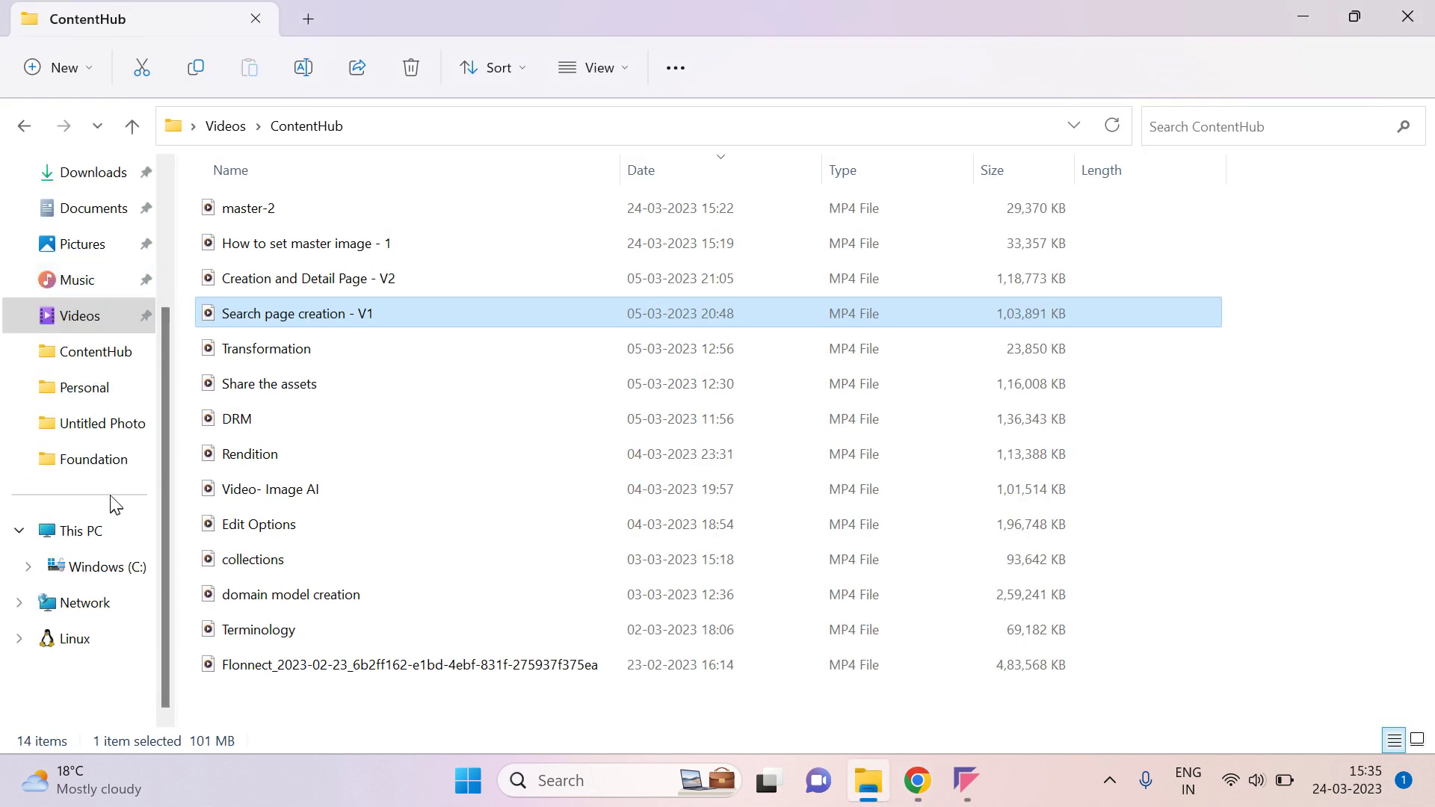
{"action": "scroll", "coordinate": [89, 418], "scroll_direction": "up", "scroll_amount": 3}
{"action": "left_click", "coordinate": [84, 396]}
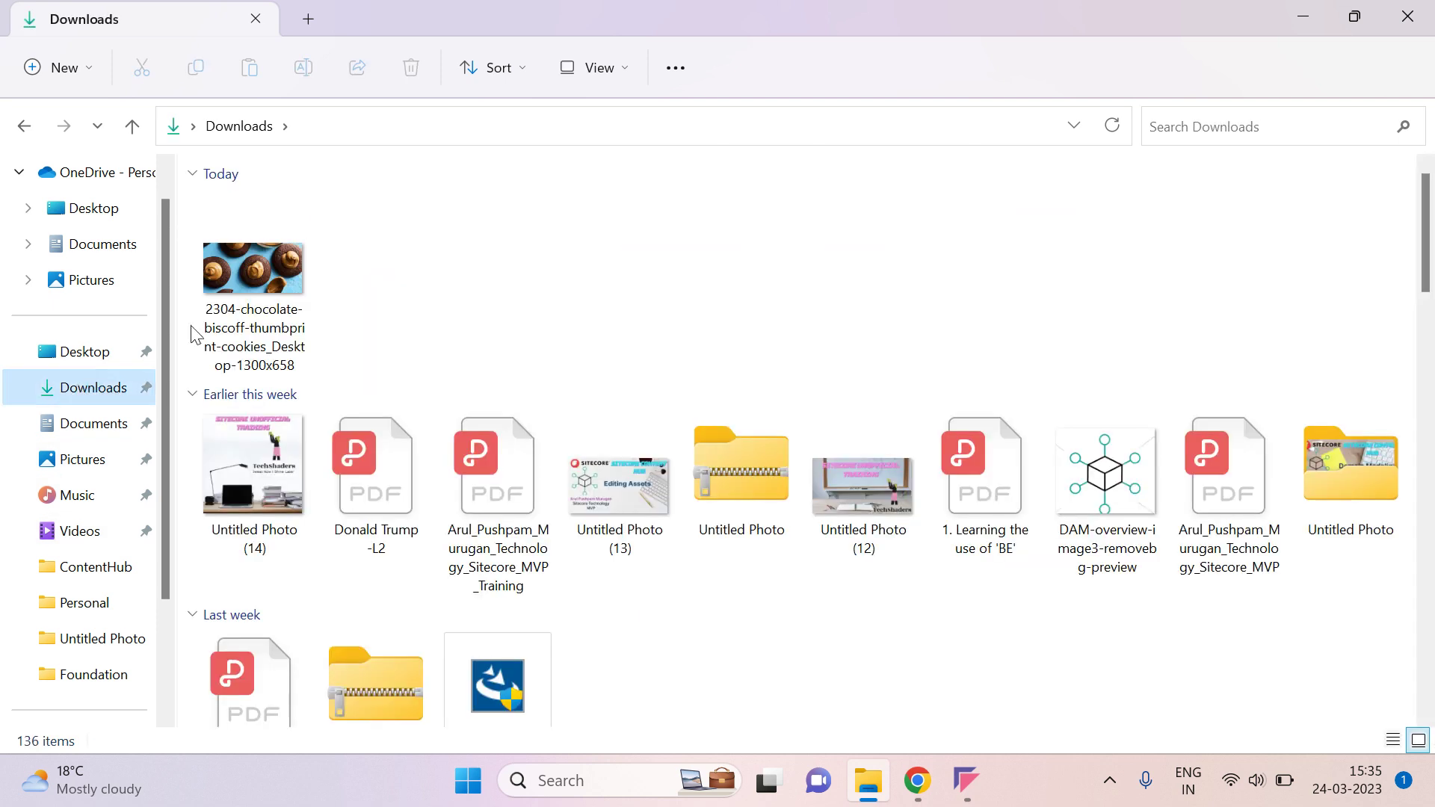
{"action": "mouse_move", "coordinate": [253, 282]}
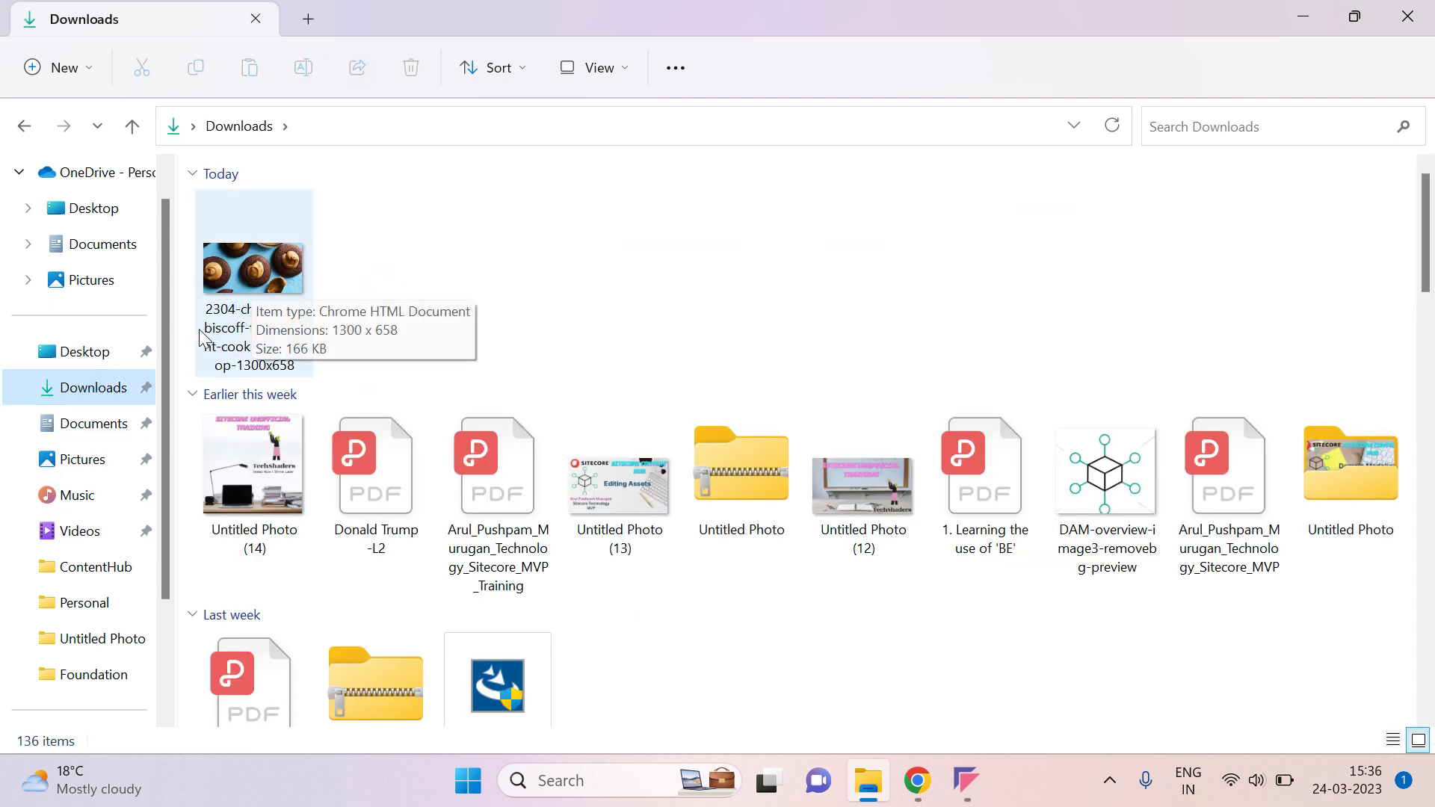
- Refresh Chrome's Create page for the cookie thumbnail, then return to the recipe and Tabs editor
{"action": "left_click", "coordinate": [871, 702]}
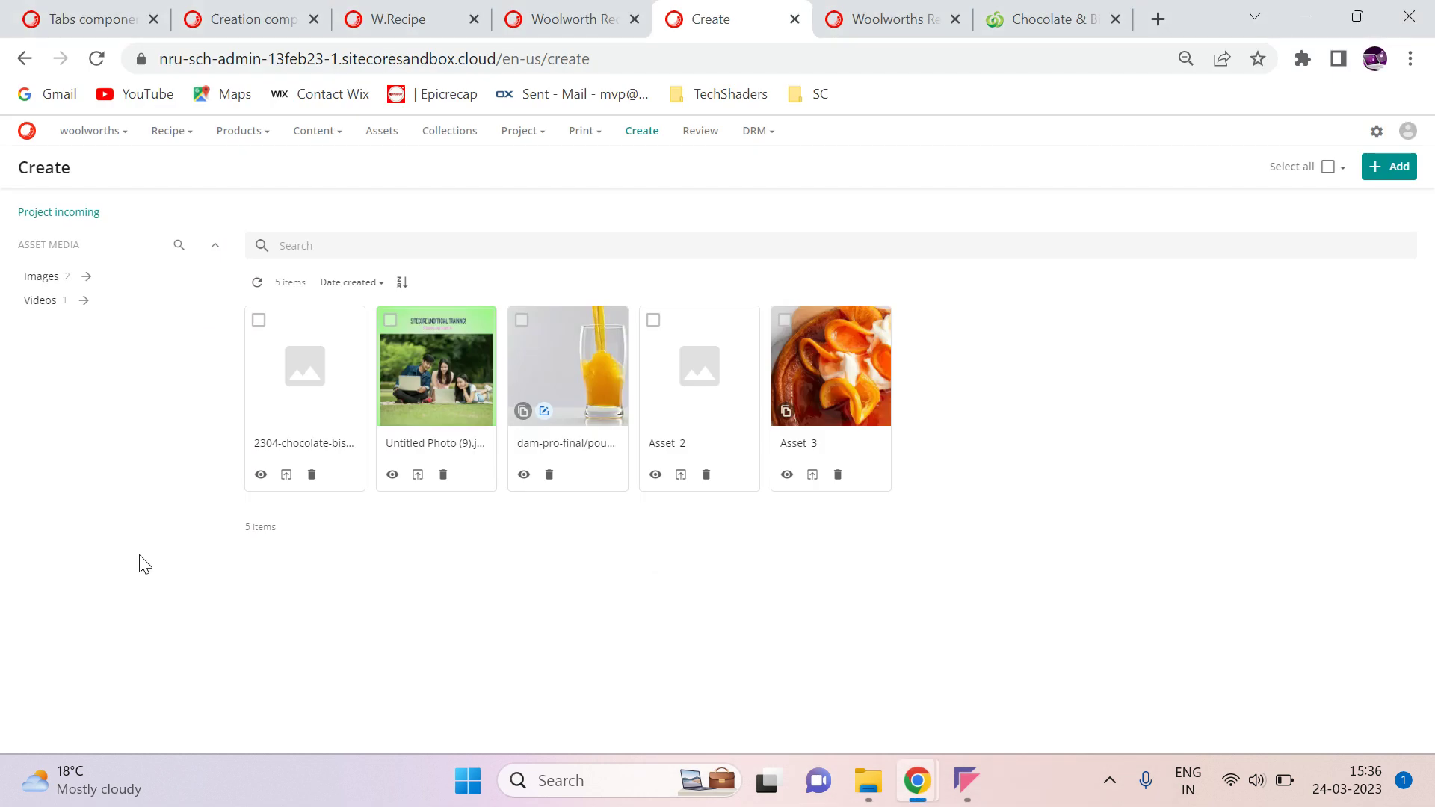
{"action": "left_click", "coordinate": [278, 415]}
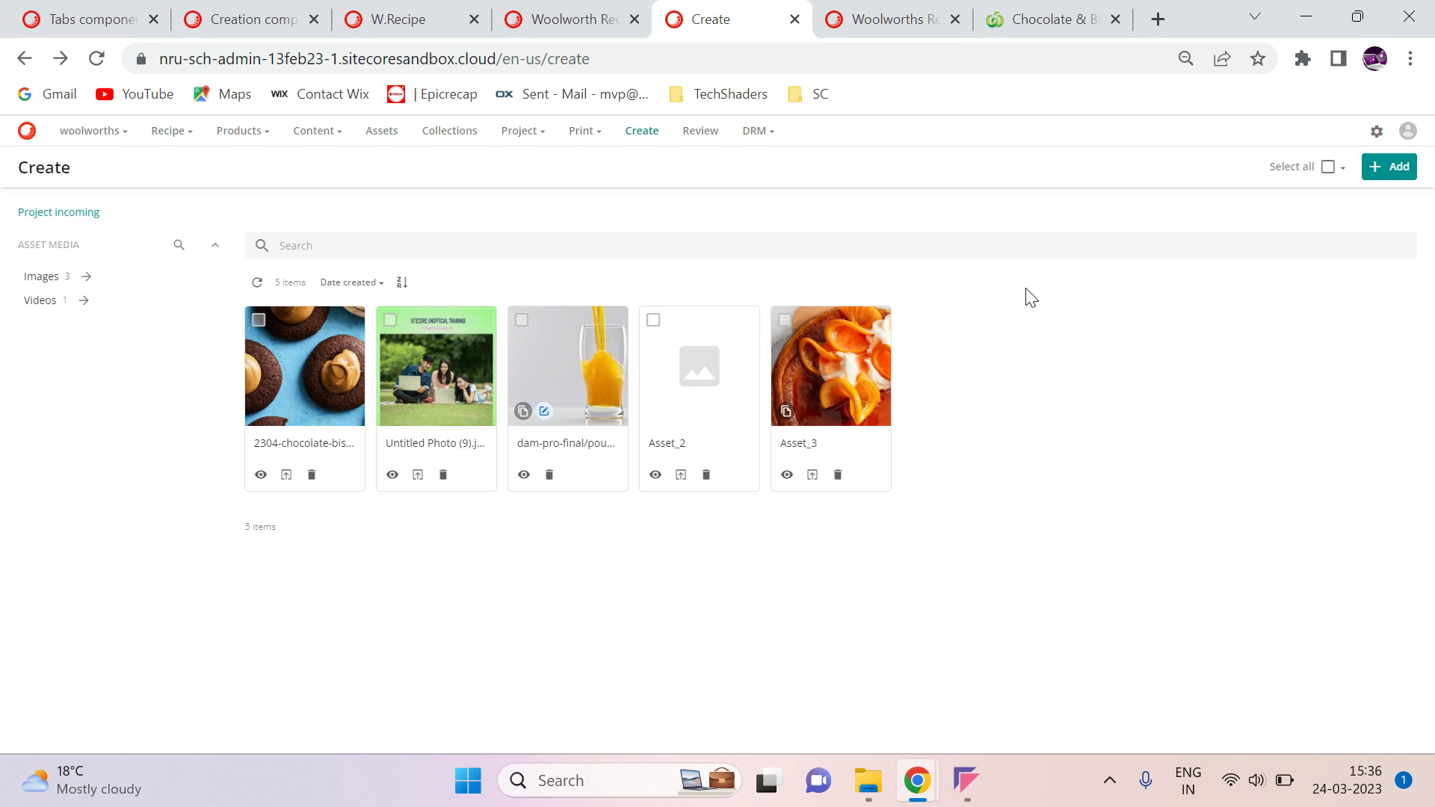
{"action": "left_click", "coordinate": [605, 16]}
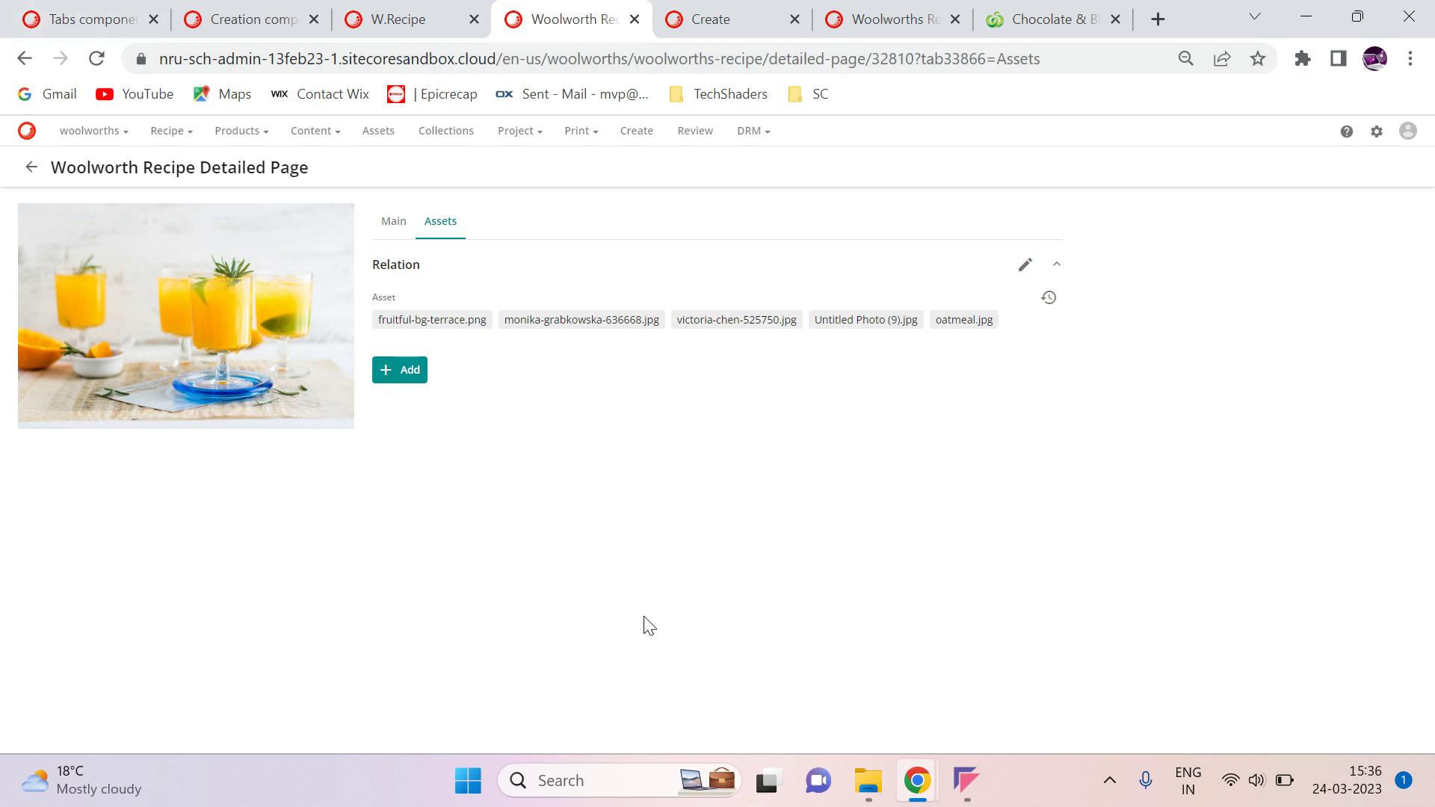
{"action": "left_click", "coordinate": [111, 10]}
- Add a default value to the Creation component's upload settings and search properties for 'asse'
{"action": "left_click", "coordinate": [610, 475]}
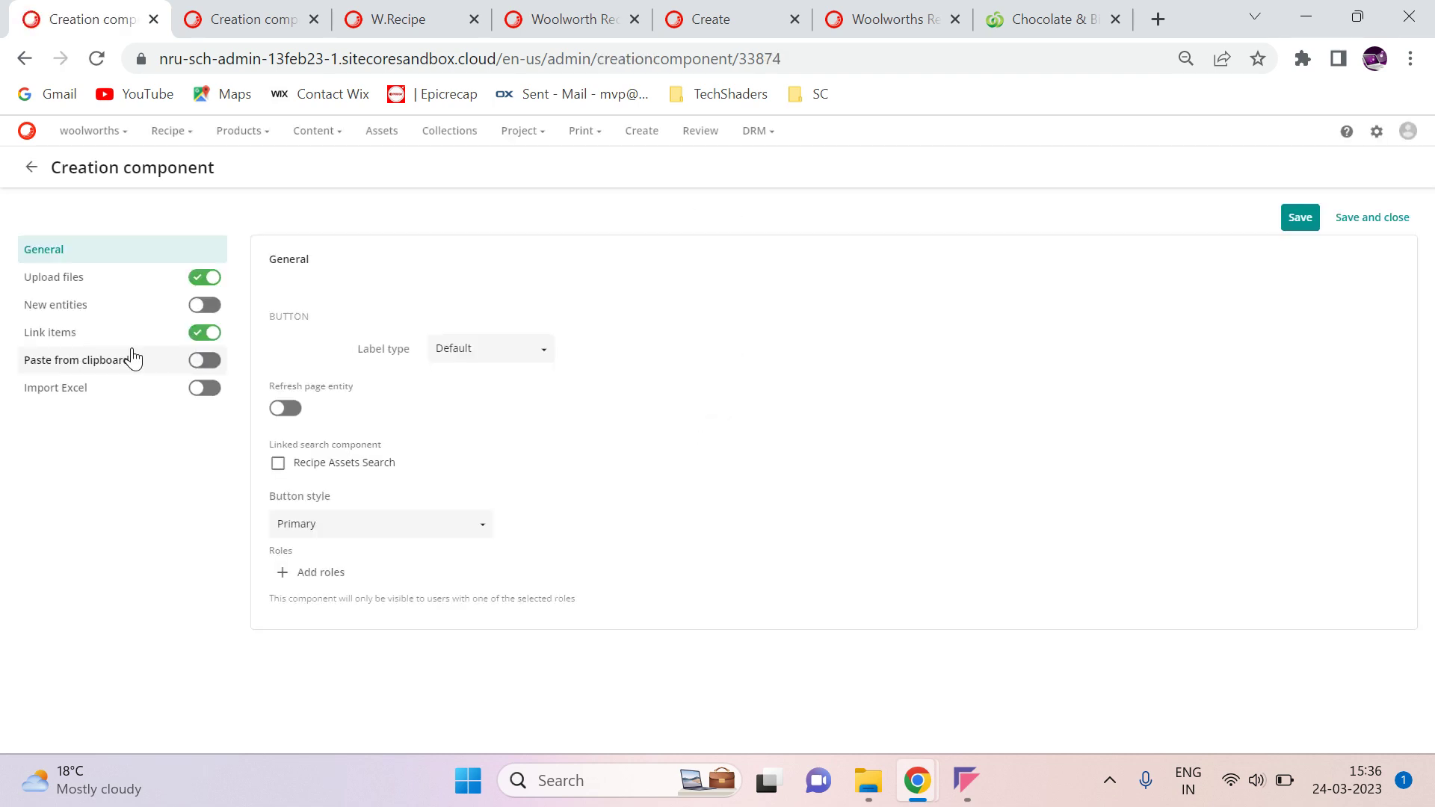
{"action": "scroll", "coordinate": [796, 494], "scroll_direction": "down", "scroll_amount": 1}
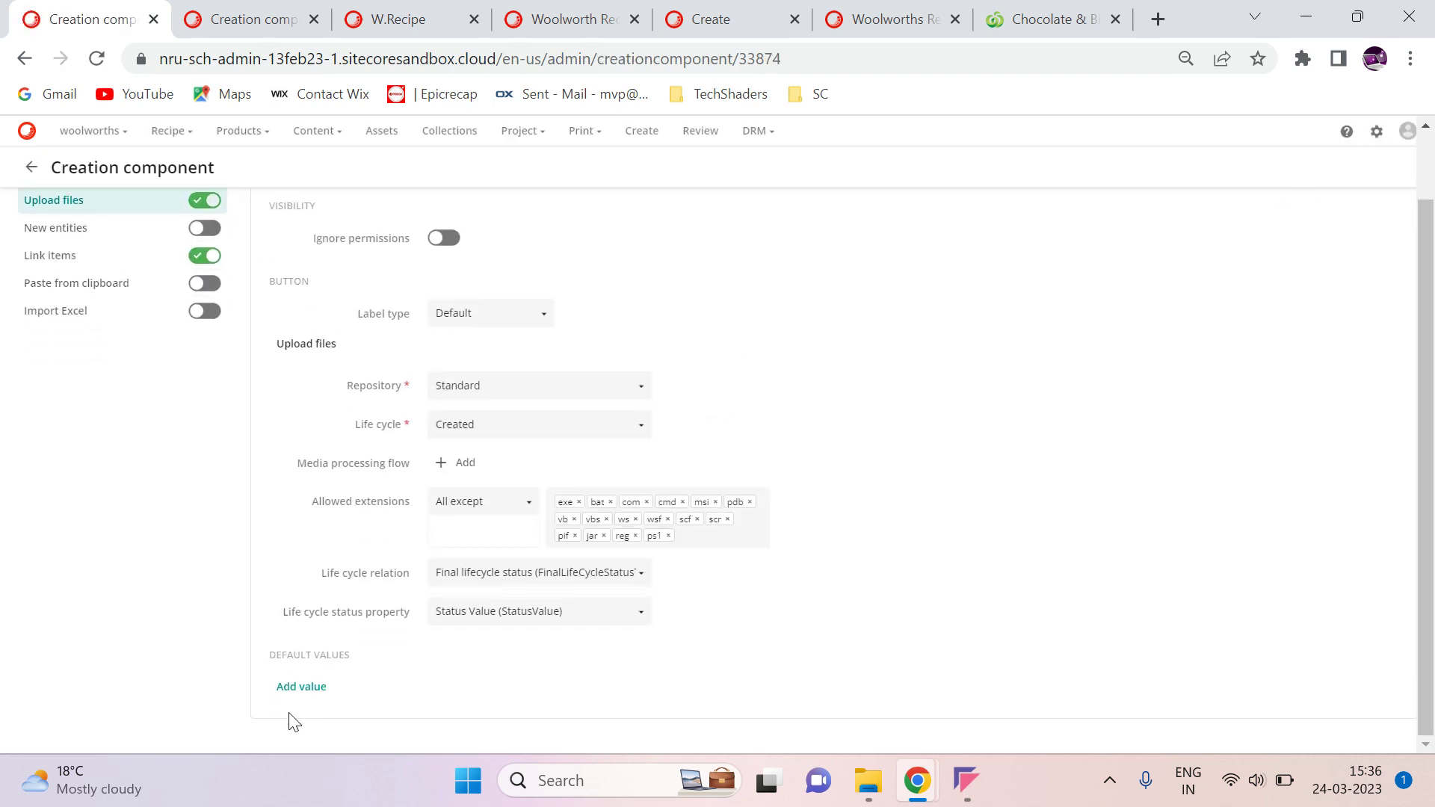
{"action": "left_click", "coordinate": [301, 686]}
{"action": "scroll", "coordinate": [524, 628], "scroll_direction": "down", "scroll_amount": 1}
{"action": "left_click", "coordinate": [414, 652]}
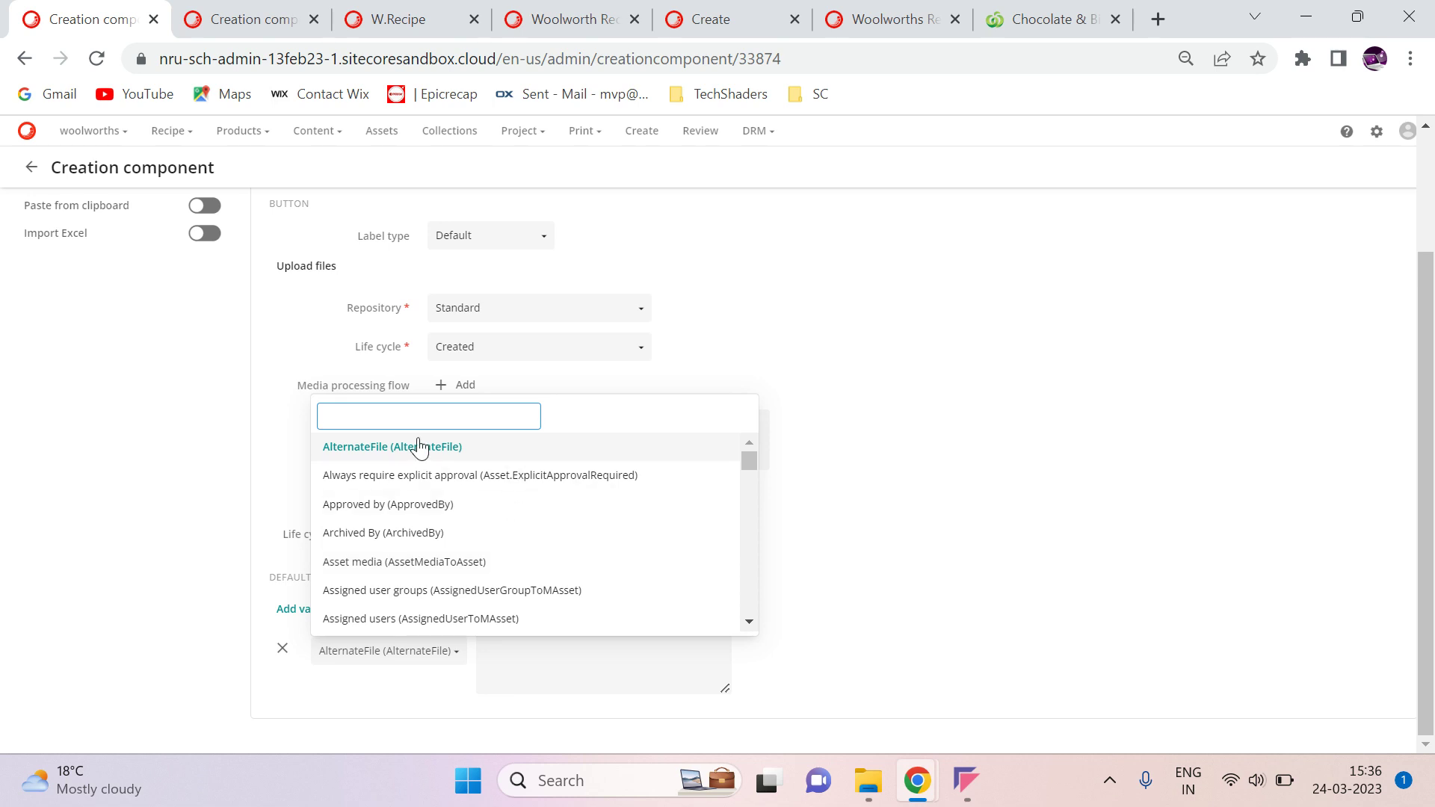
{"action": "type", "text": "asser"}
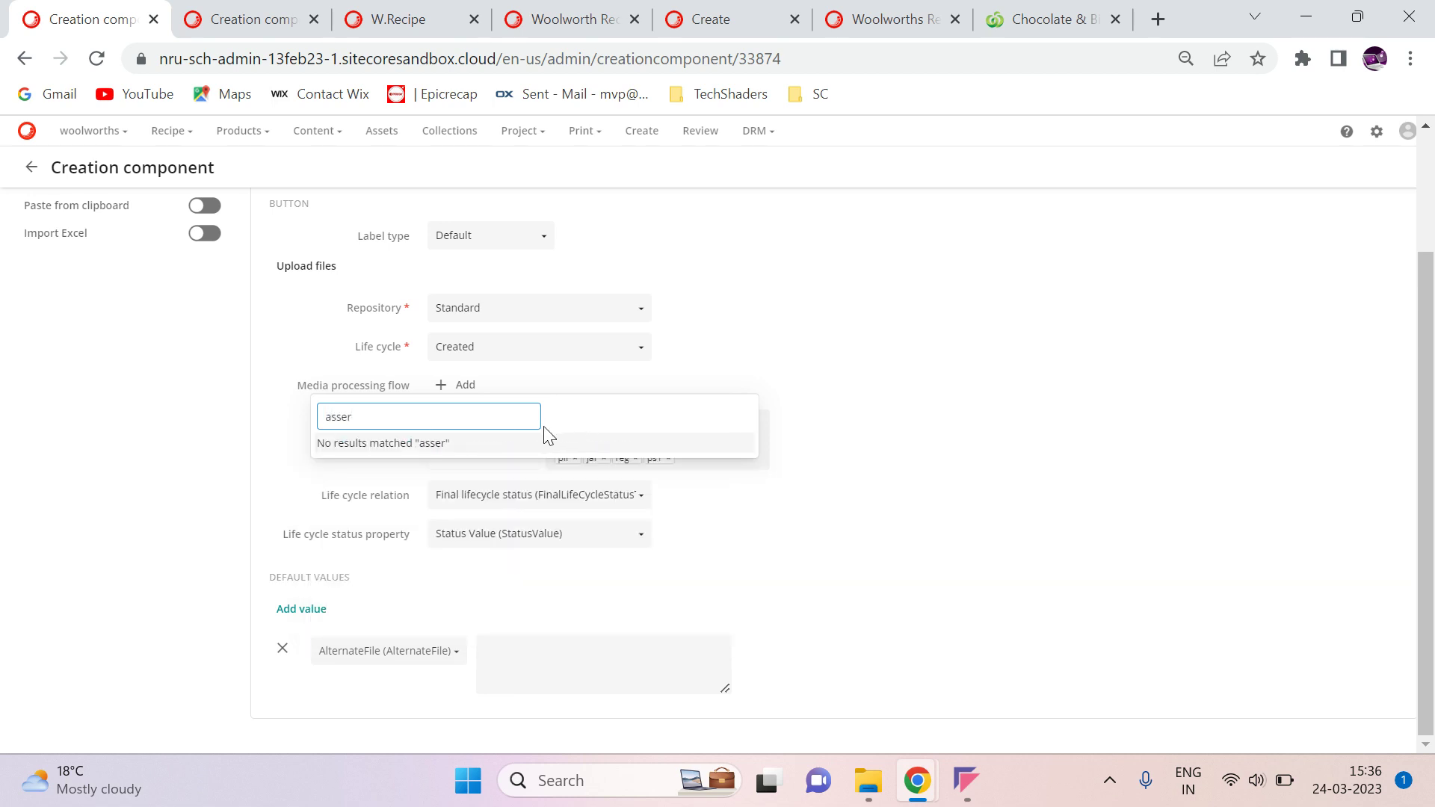
{"action": "key", "text": "BackSpace"}
- Browse the property list, then inspect W.Recipe's RecipeTpAsset relation
{"action": "scroll", "coordinate": [615, 544], "scroll_direction": "down", "scroll_amount": 5}
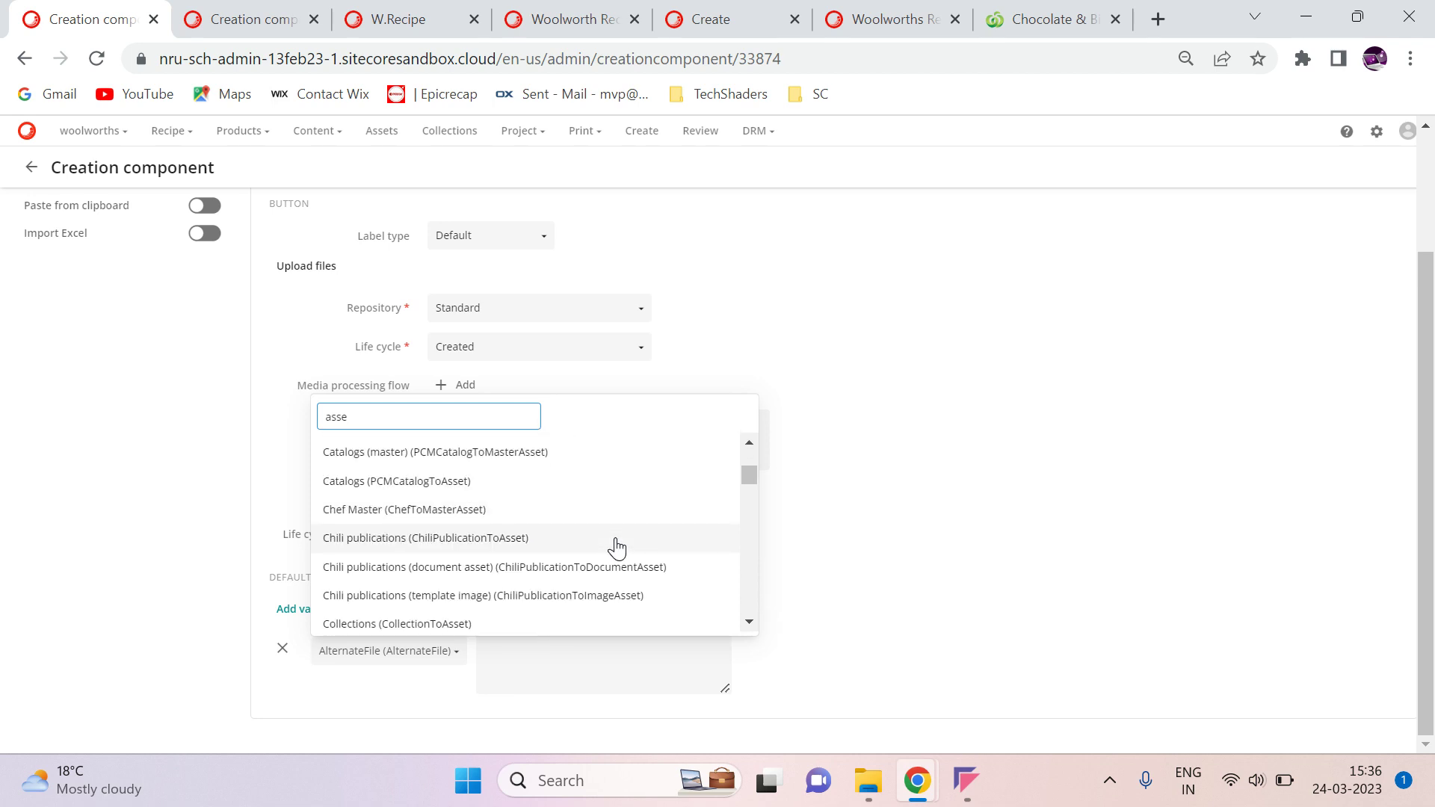
{"action": "scroll", "coordinate": [615, 545], "scroll_direction": "down", "scroll_amount": 3}
{"action": "scroll", "coordinate": [616, 548], "scroll_direction": "down", "scroll_amount": 5}
{"action": "scroll", "coordinate": [615, 547], "scroll_direction": "down", "scroll_amount": 4}
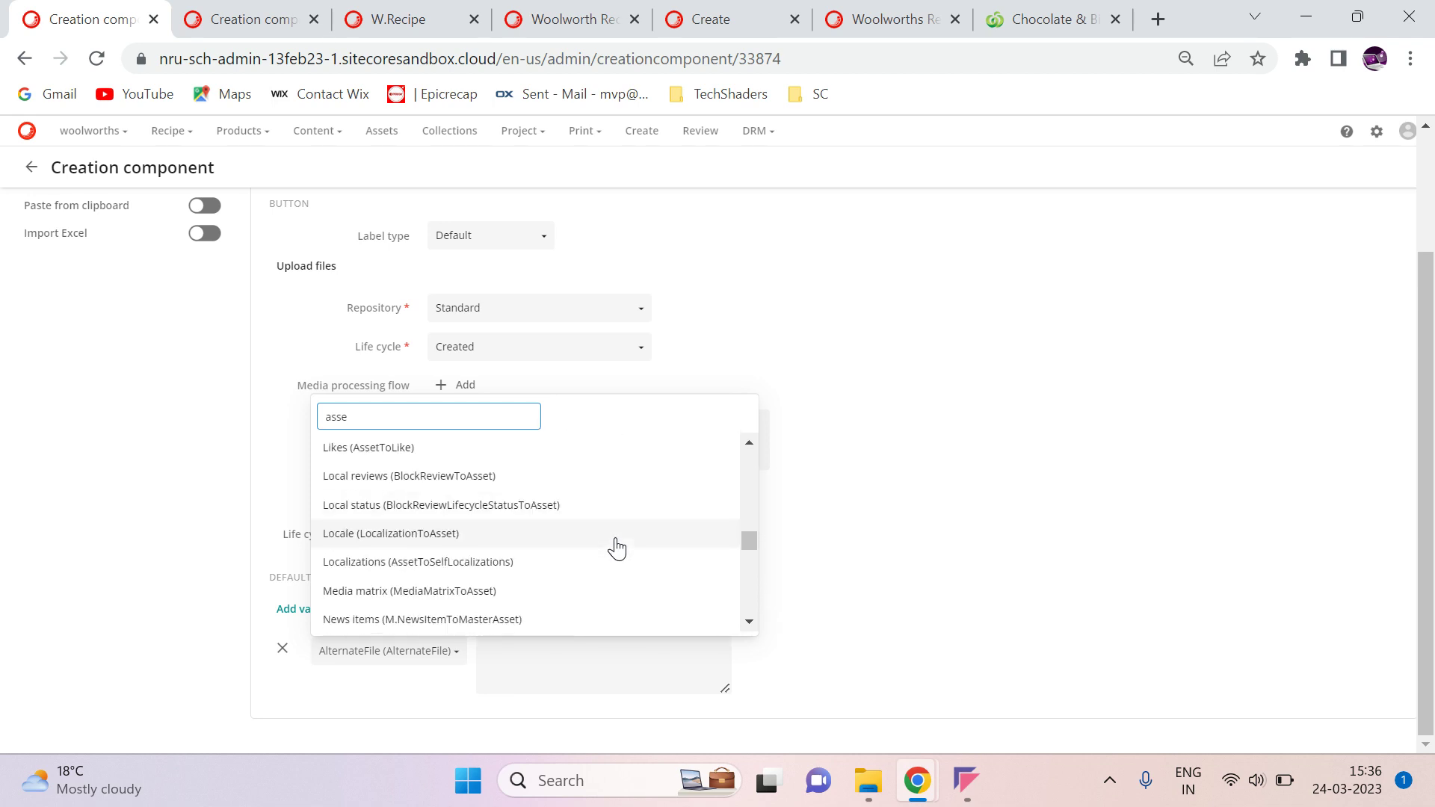
{"action": "scroll", "coordinate": [615, 547], "scroll_direction": "down", "scroll_amount": 3}
{"action": "scroll", "coordinate": [615, 548], "scroll_direction": "down", "scroll_amount": 5}
{"action": "scroll", "coordinate": [615, 548], "scroll_direction": "down", "scroll_amount": 3}
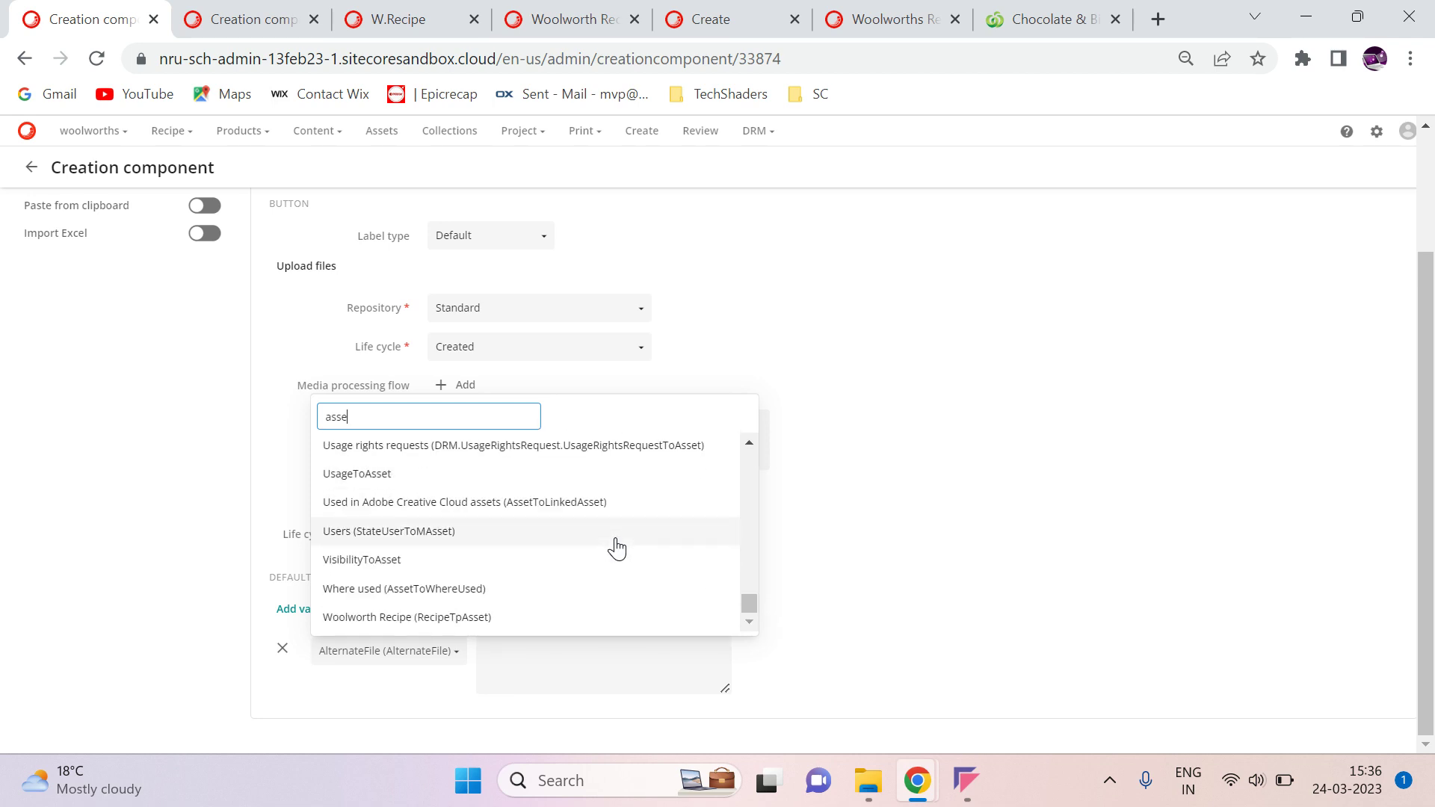
{"action": "scroll", "coordinate": [615, 546], "scroll_direction": "up", "scroll_amount": 6}
{"action": "scroll", "coordinate": [615, 545], "scroll_direction": "up", "scroll_amount": 8}
{"action": "scroll", "coordinate": [615, 545], "scroll_direction": "up", "scroll_amount": 6}
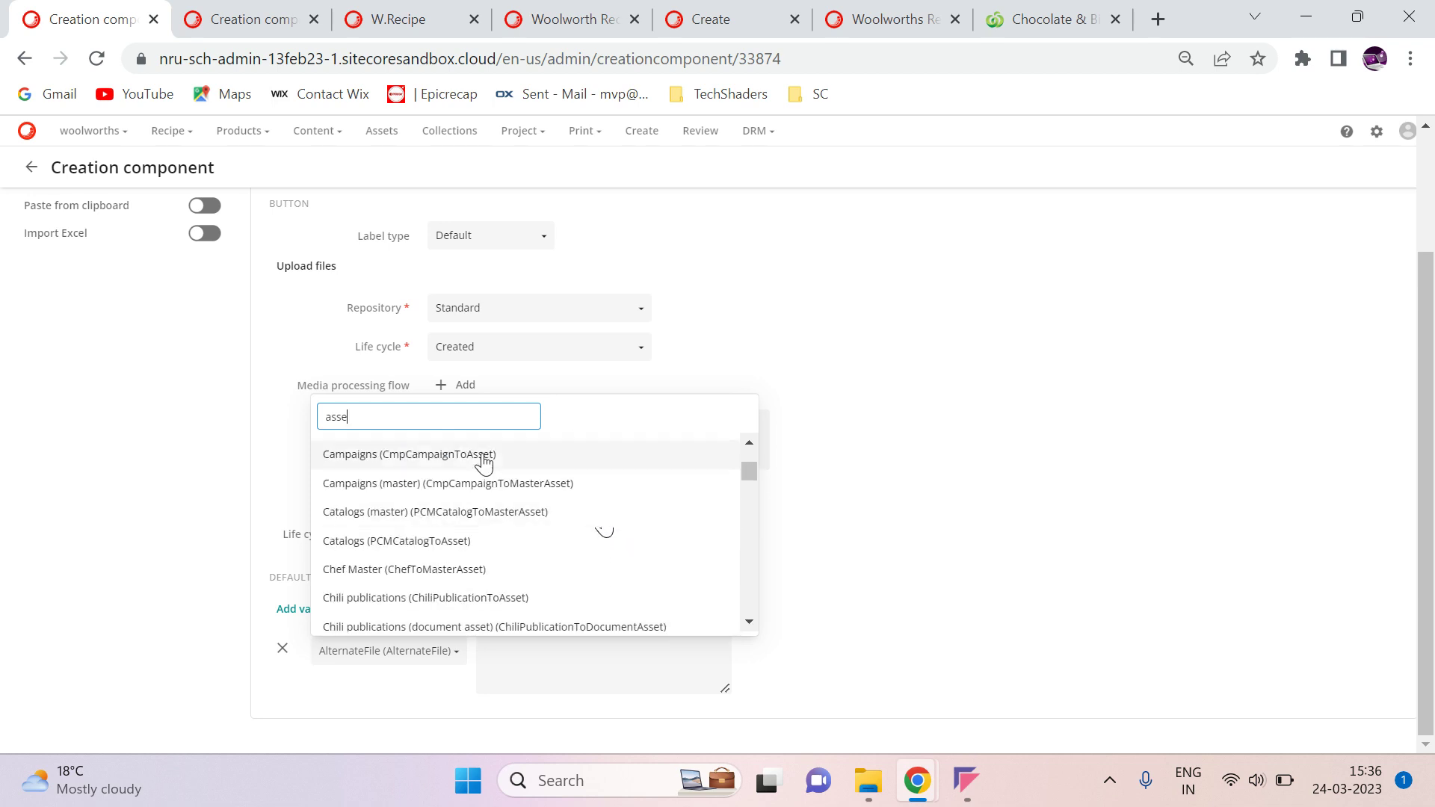
{"action": "left_click", "coordinate": [435, 11]}
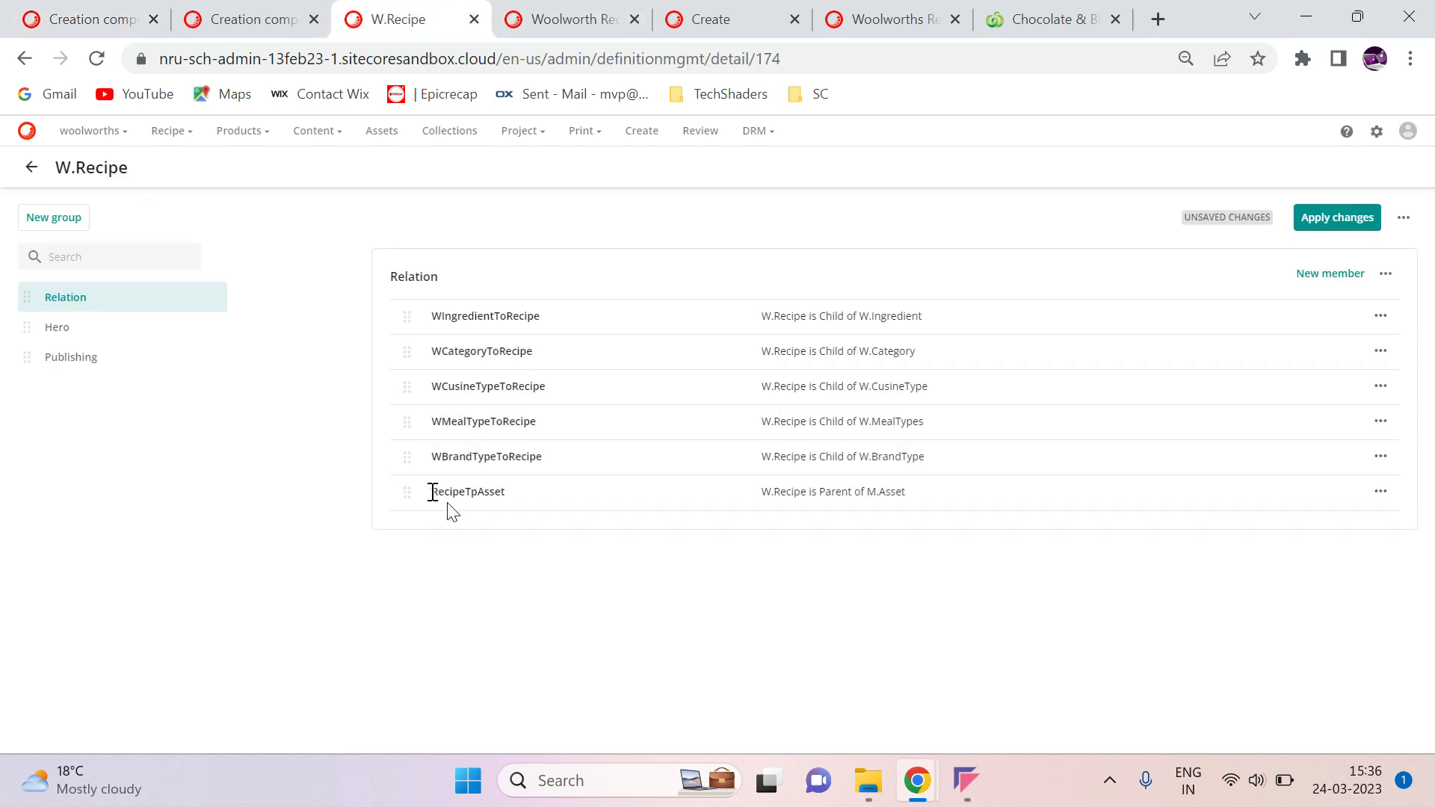
- Set the upload default for the Woolworth Recipe (RecipeTpAsset) relation to Current entity
{"action": "left_click_drag", "start_coordinate": [430, 493], "coordinate": [521, 499]}
{"action": "key", "text": "ctrl+c"}
{"action": "left_click", "coordinate": [6, 16]}
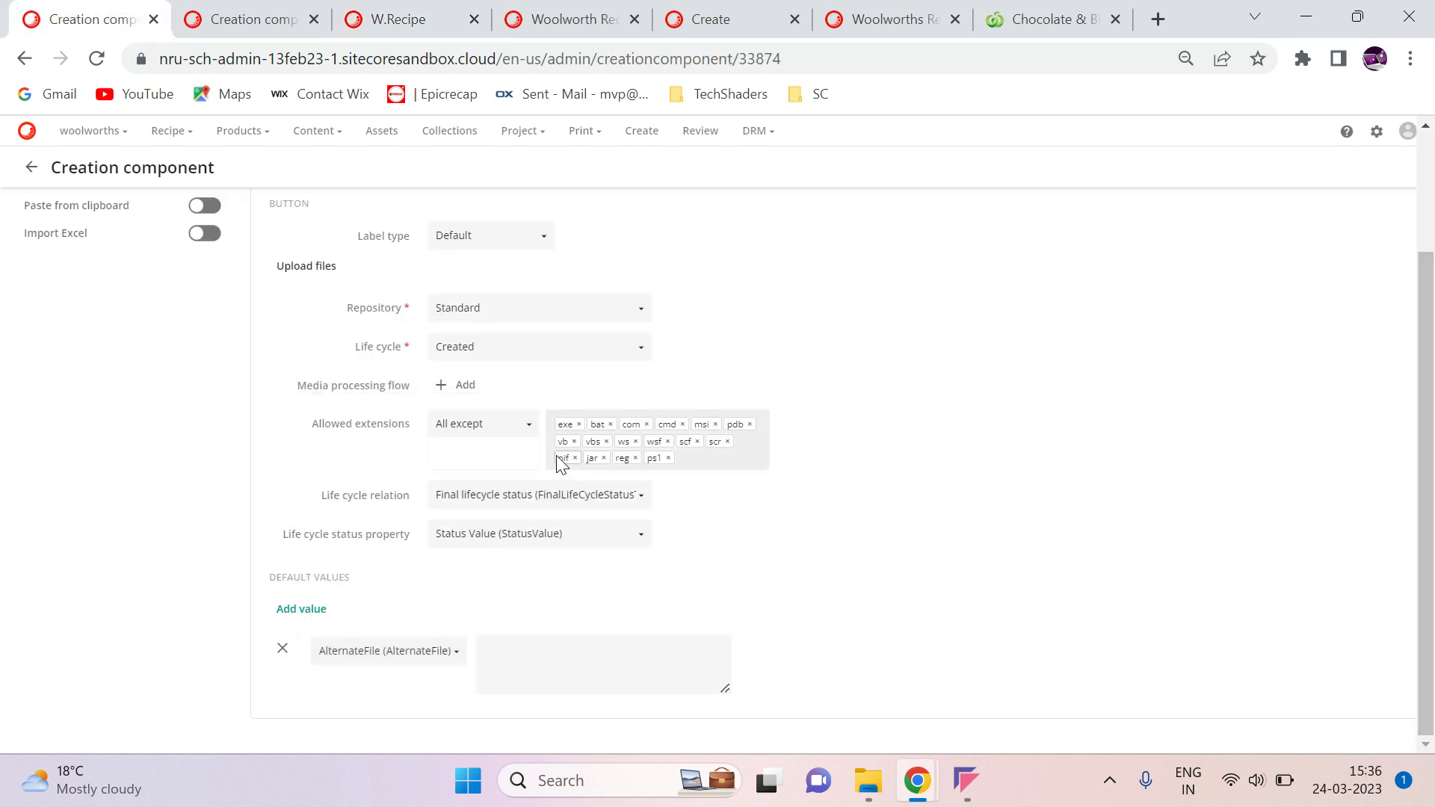
{"action": "left_click", "coordinate": [368, 662]}
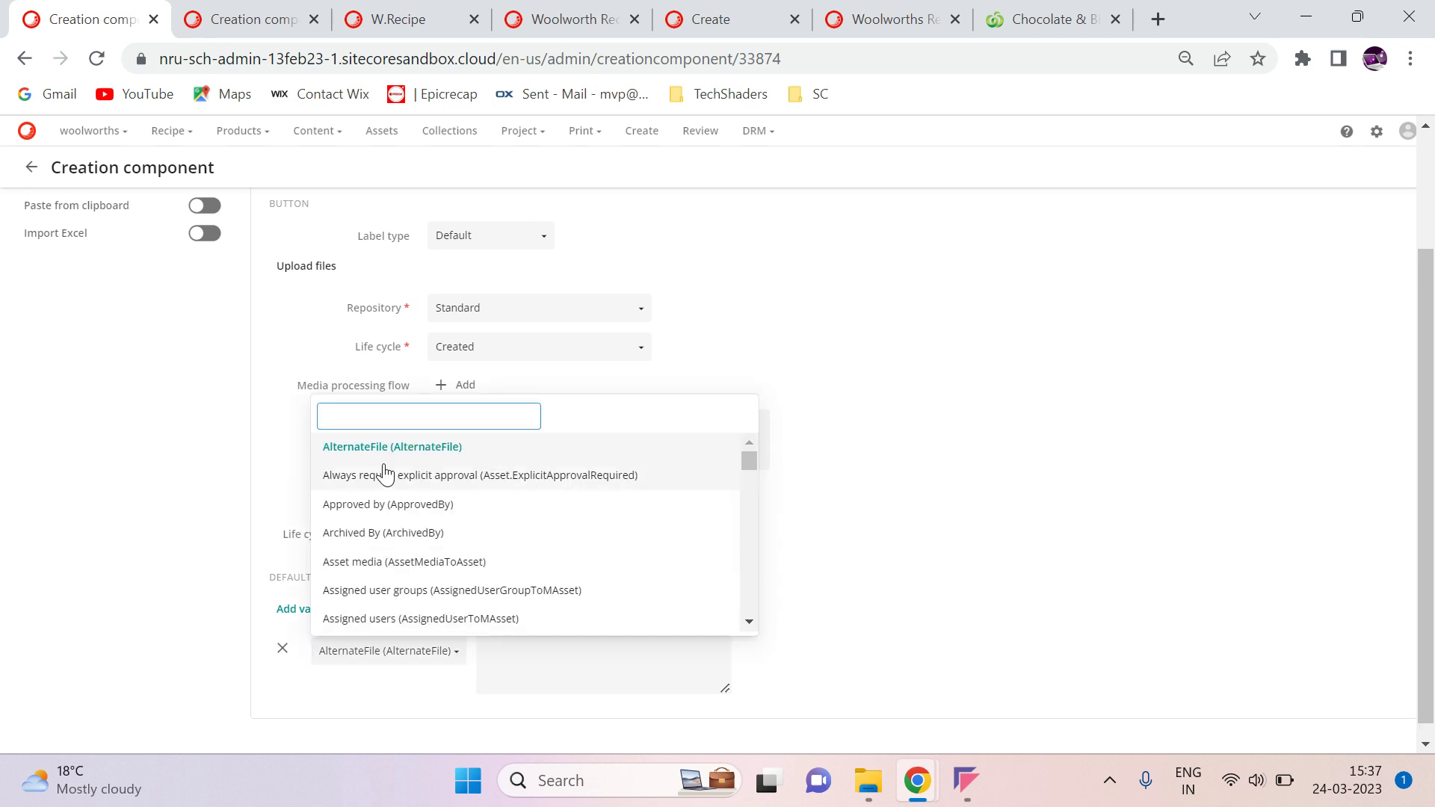
{"action": "key", "text": "ctrl+v"}
{"action": "left_click", "coordinate": [408, 448]}
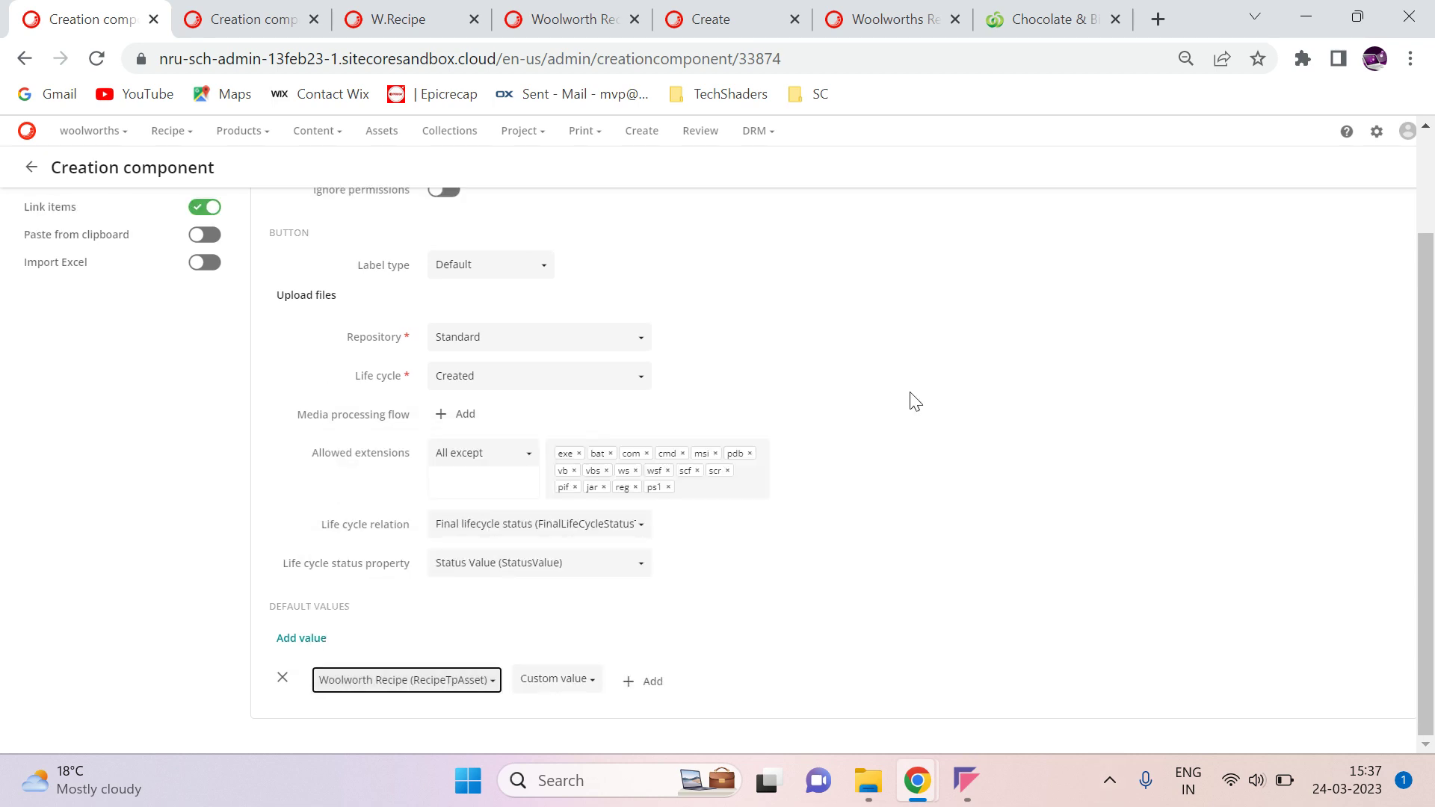
{"action": "left_click", "coordinate": [557, 680]}
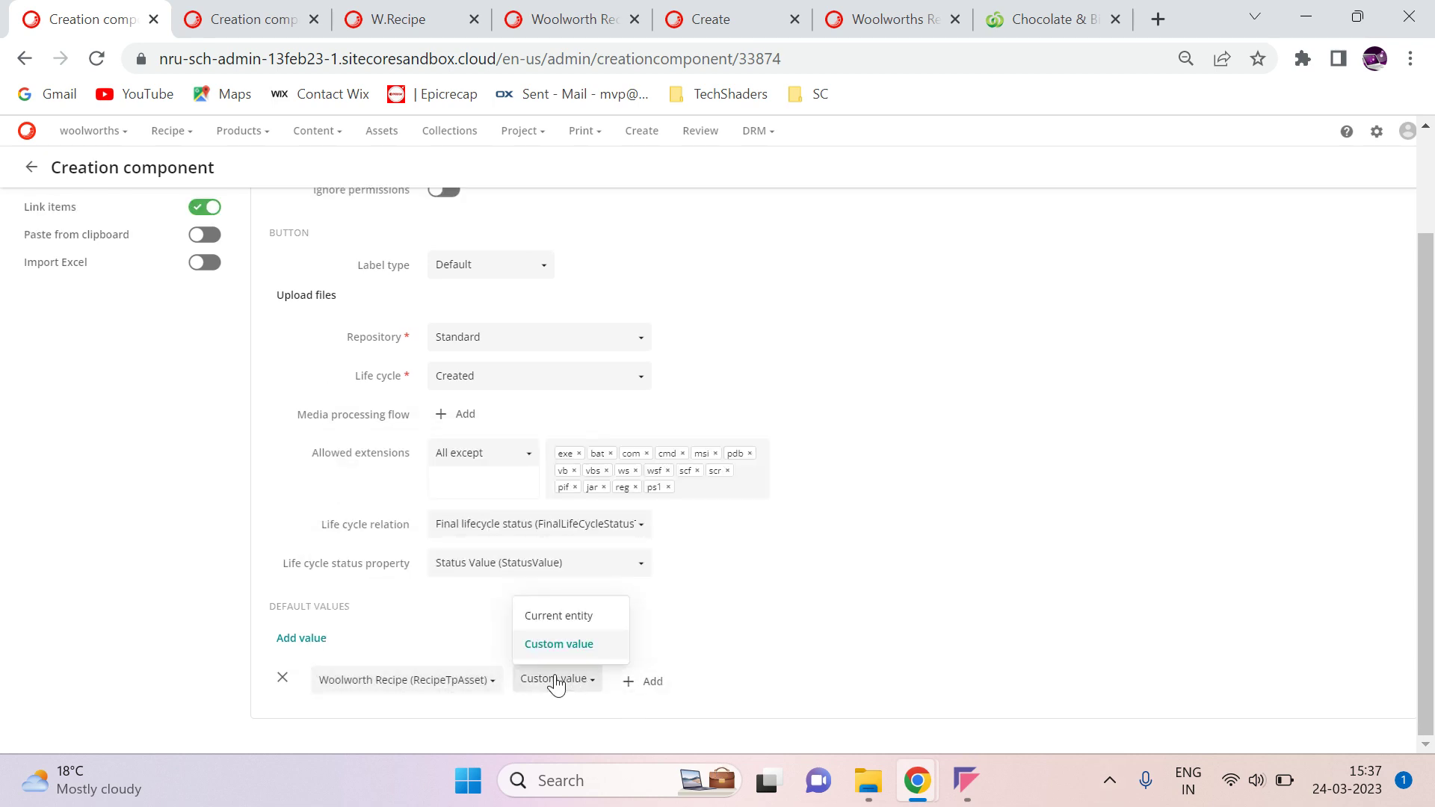
{"action": "left_click", "coordinate": [572, 615]}
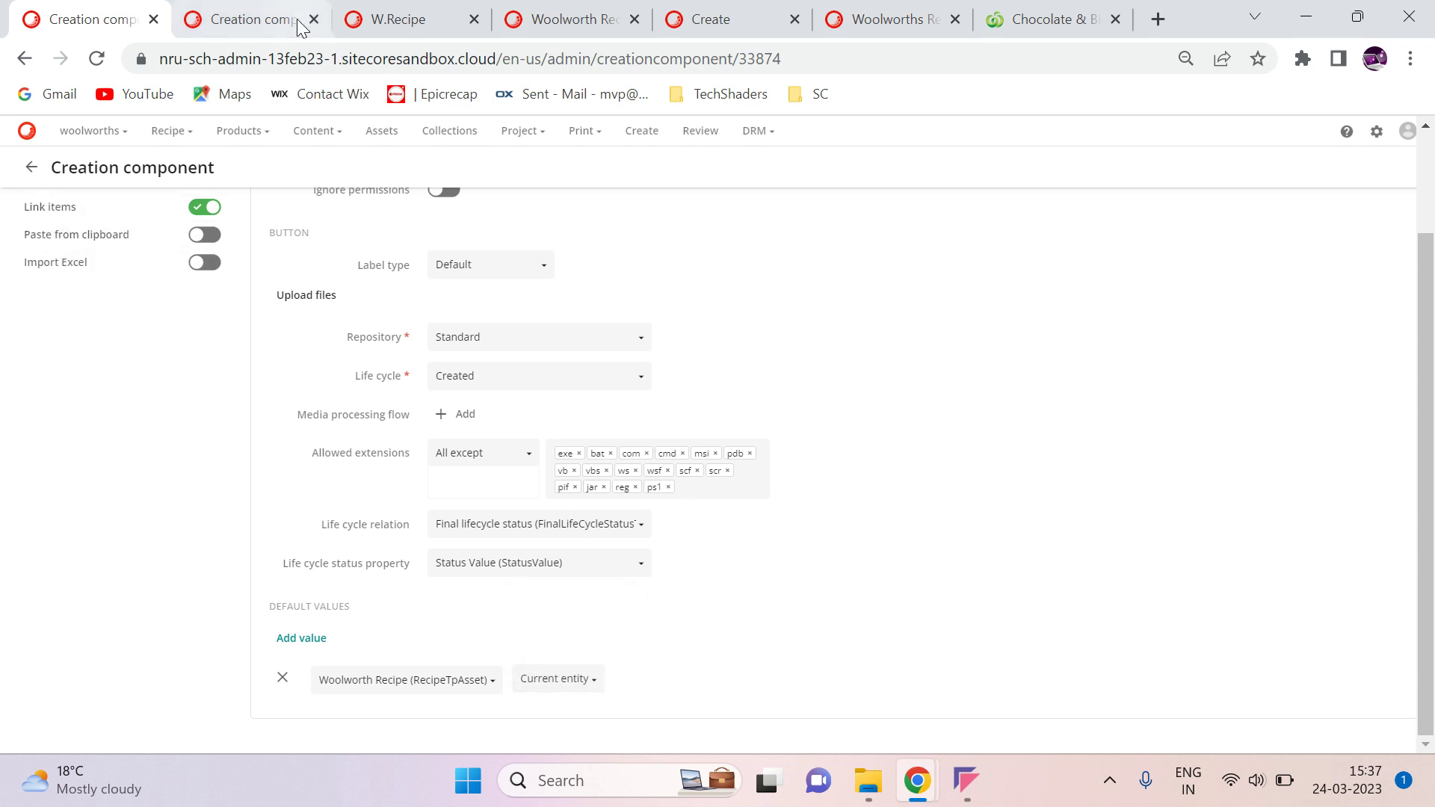
- Save and close the creation component, then go back to the recipe page
{"action": "left_click", "coordinate": [979, 794]}
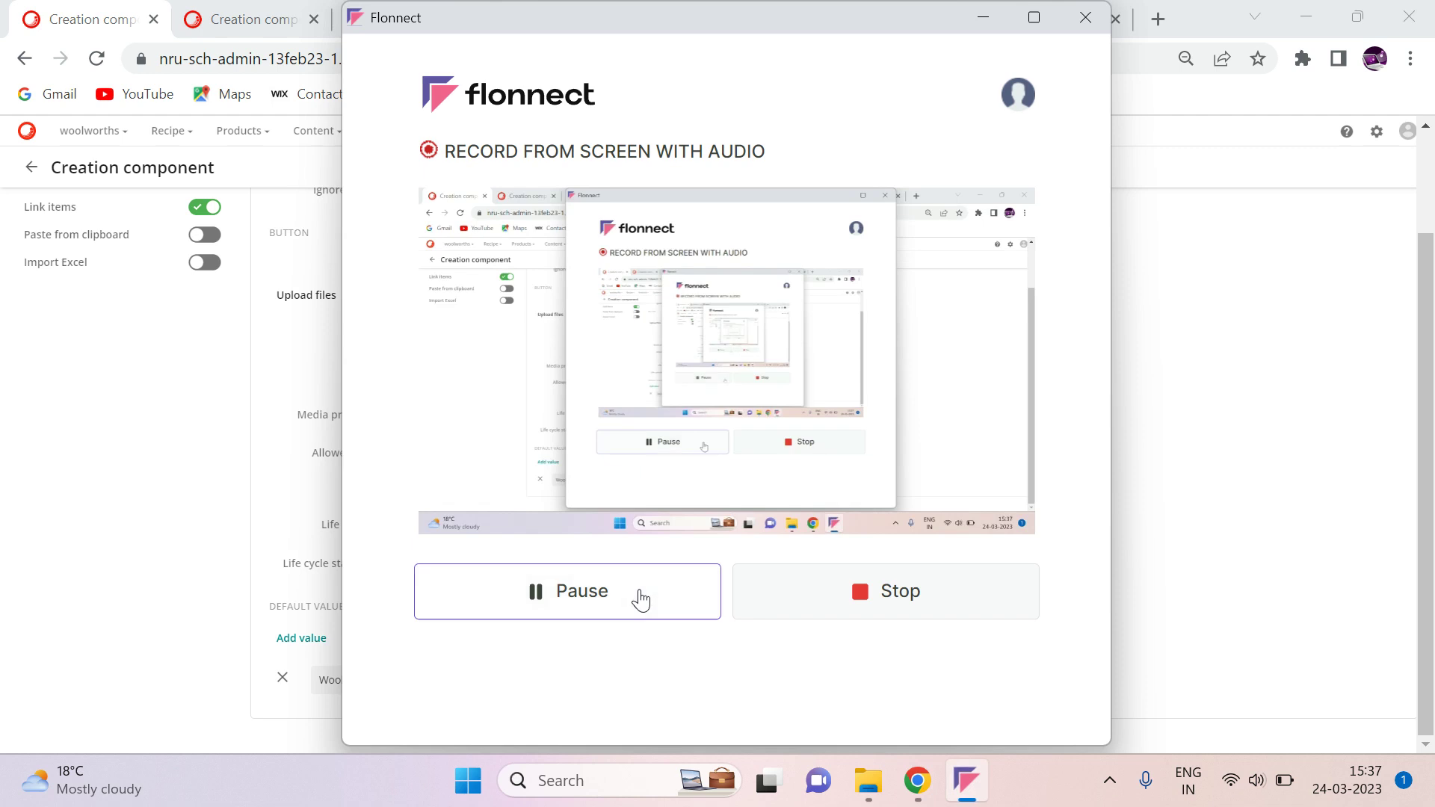
{"action": "left_click", "coordinate": [1313, 553]}
{"action": "scroll", "coordinate": [1337, 449], "scroll_direction": "up", "scroll_amount": 2}
{"action": "left_click", "coordinate": [1353, 223]}
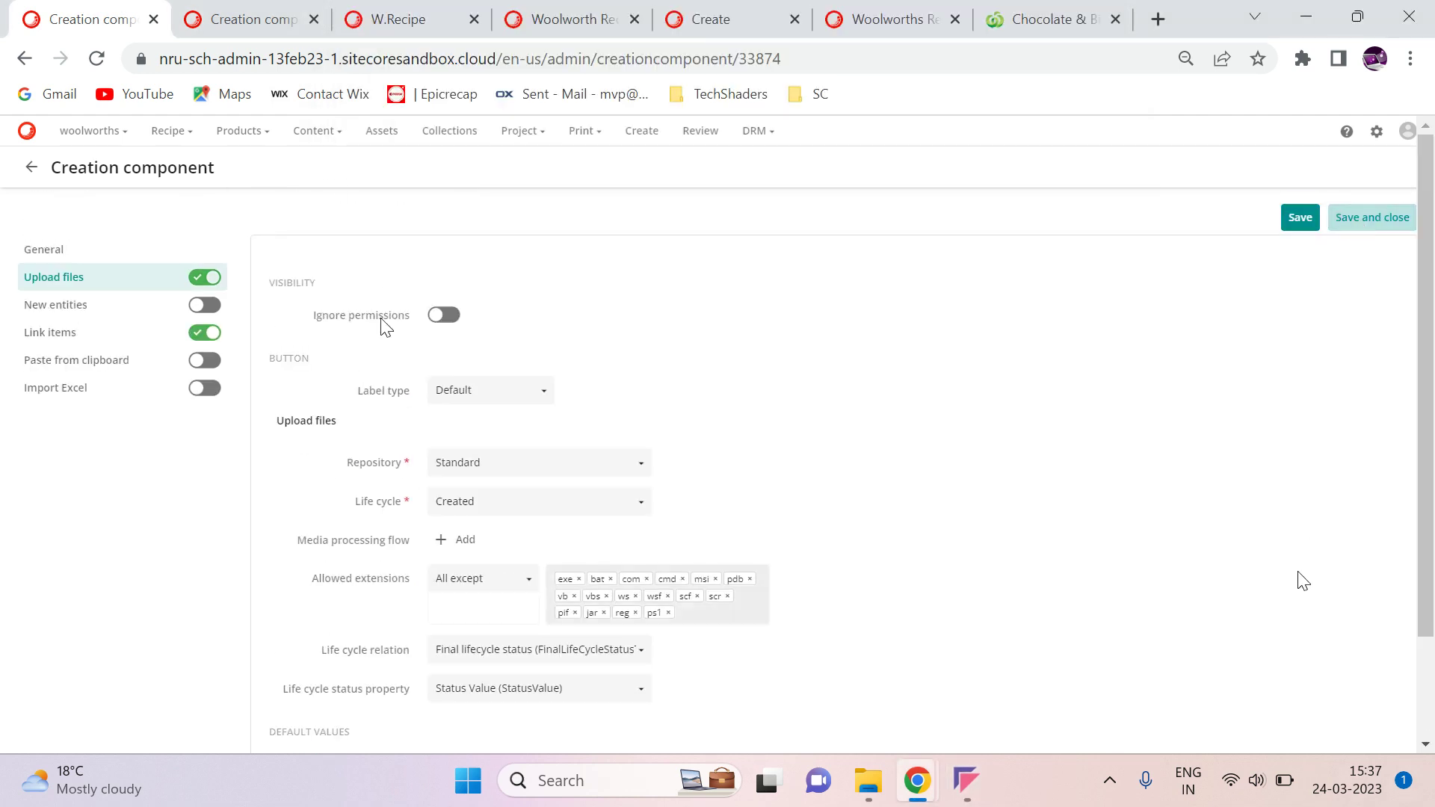
{"action": "left_click", "coordinate": [581, 10]}
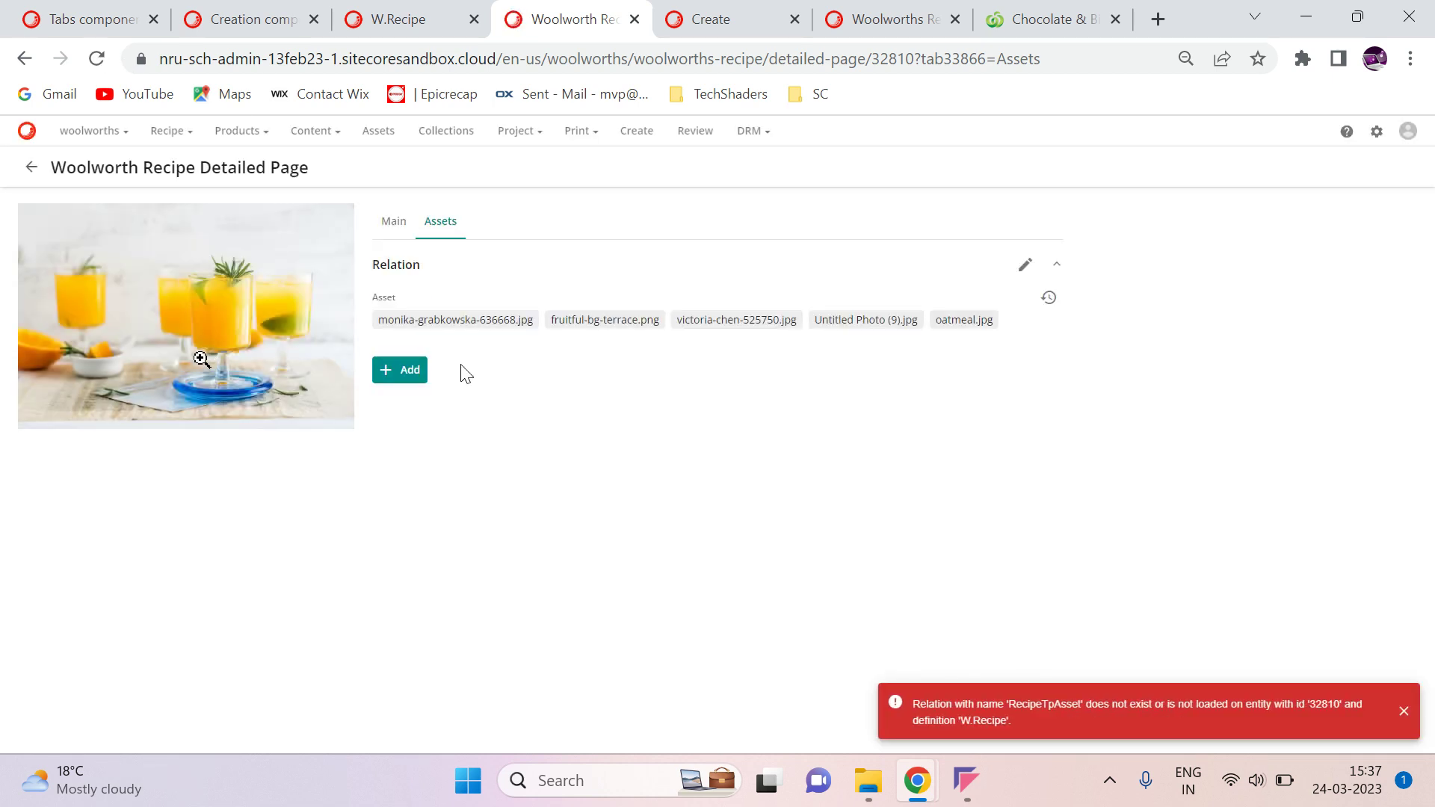
- Upload the chocolate biscoff cookie file from Downloads through Add > Upload files, then finish with Done
{"action": "left_click", "coordinate": [407, 374]}
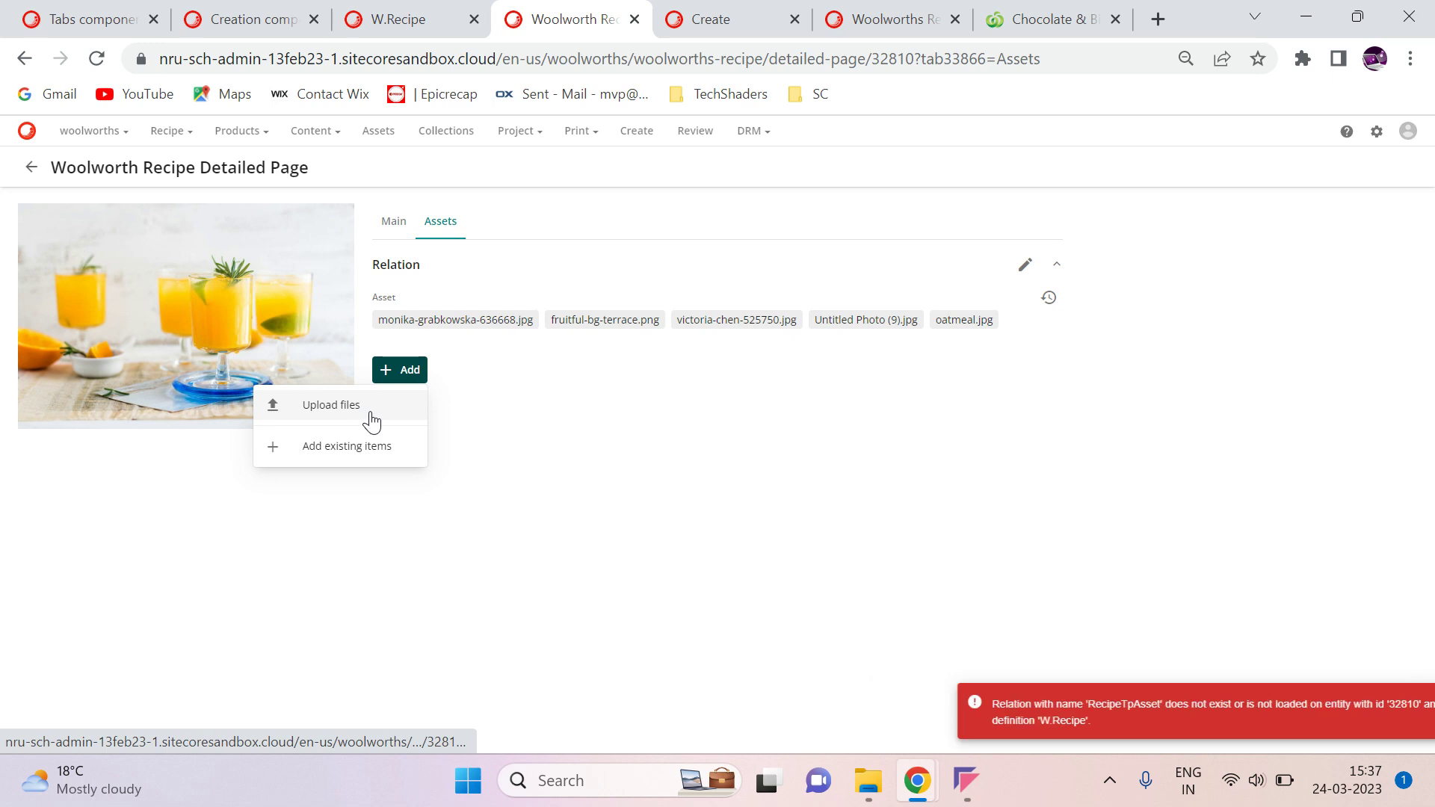
{"action": "left_click", "coordinate": [428, 417]}
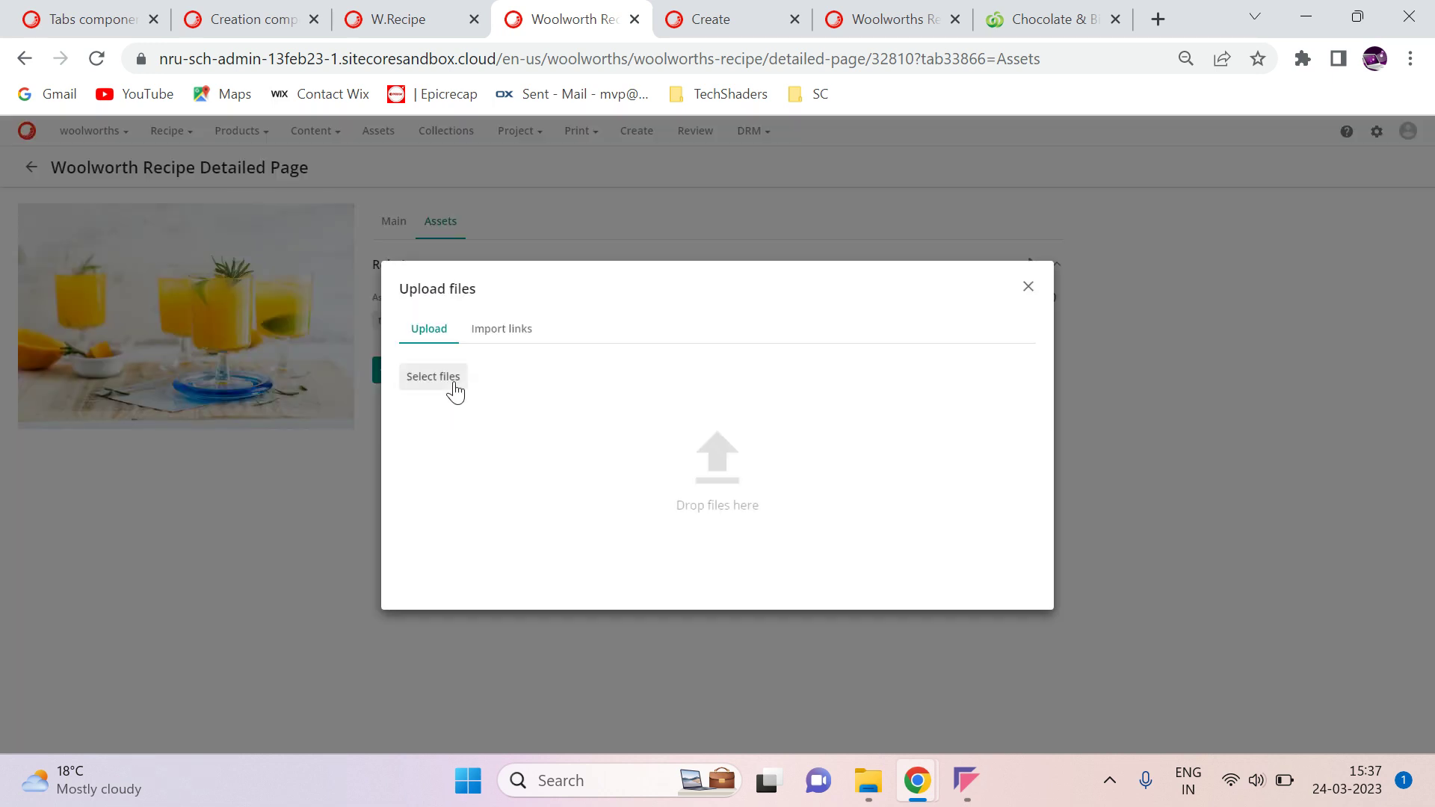
{"action": "left_click", "coordinate": [452, 381]}
{"action": "double_click", "coordinate": [344, 186]}
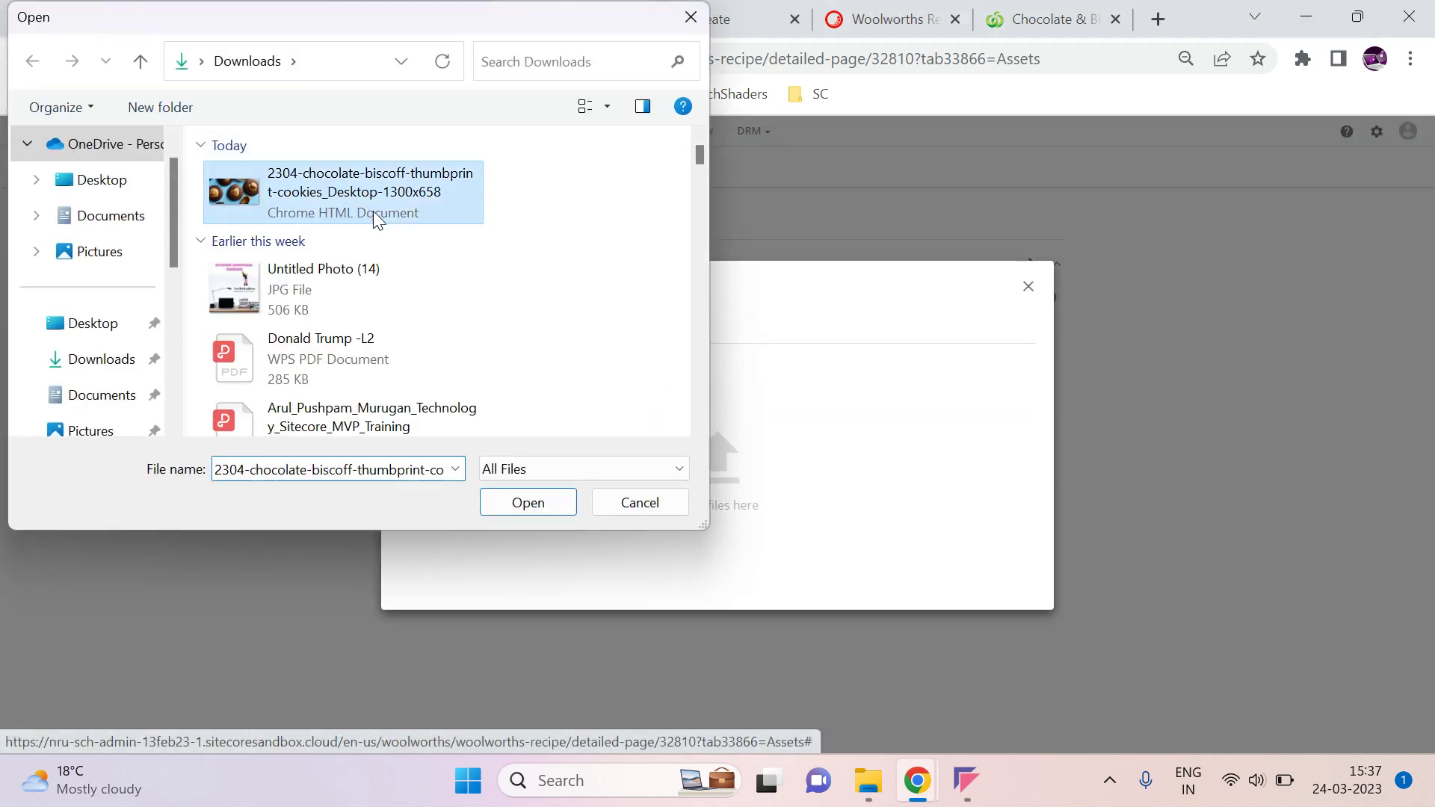
{"action": "left_click", "coordinate": [1013, 470]}
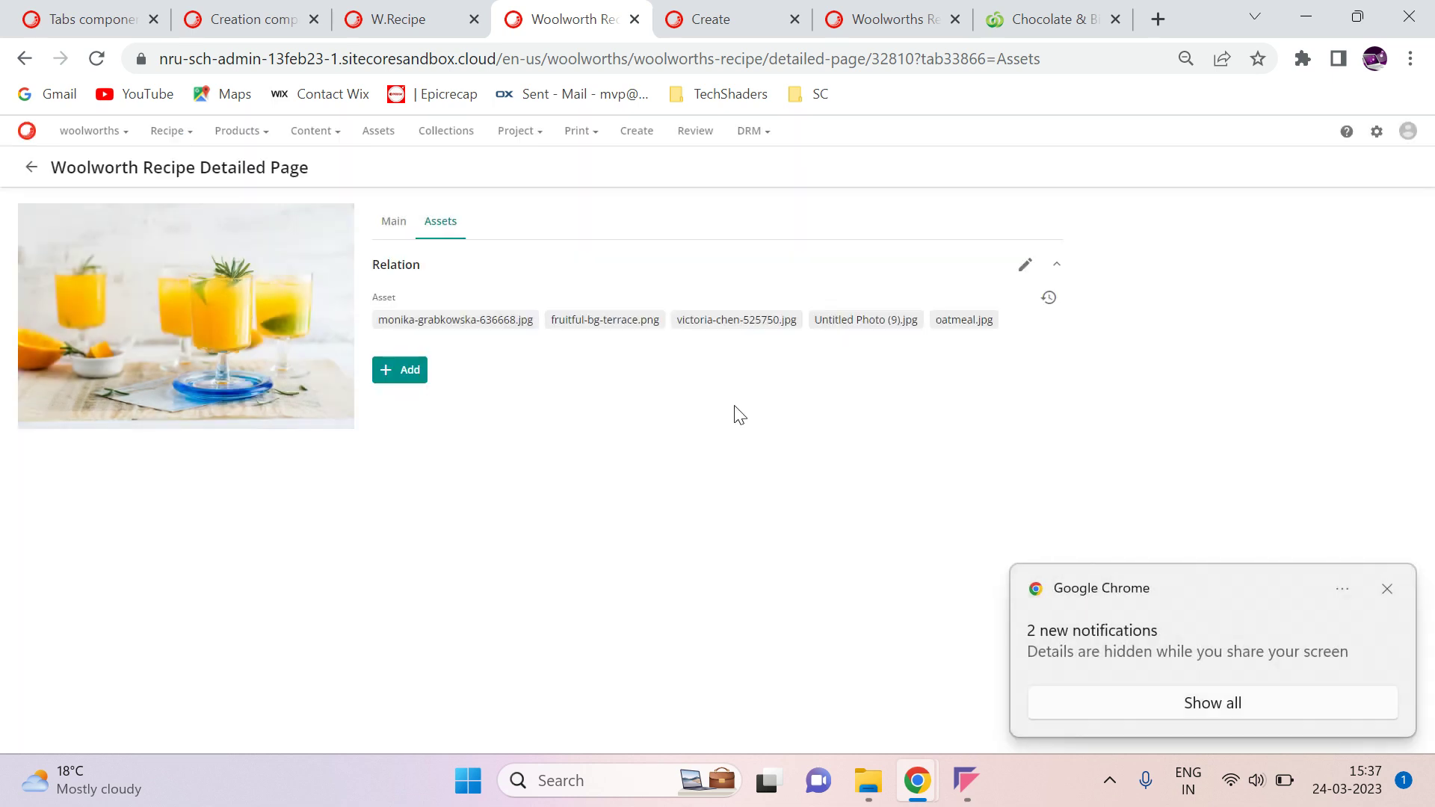
{"action": "left_click", "coordinate": [1387, 590]}
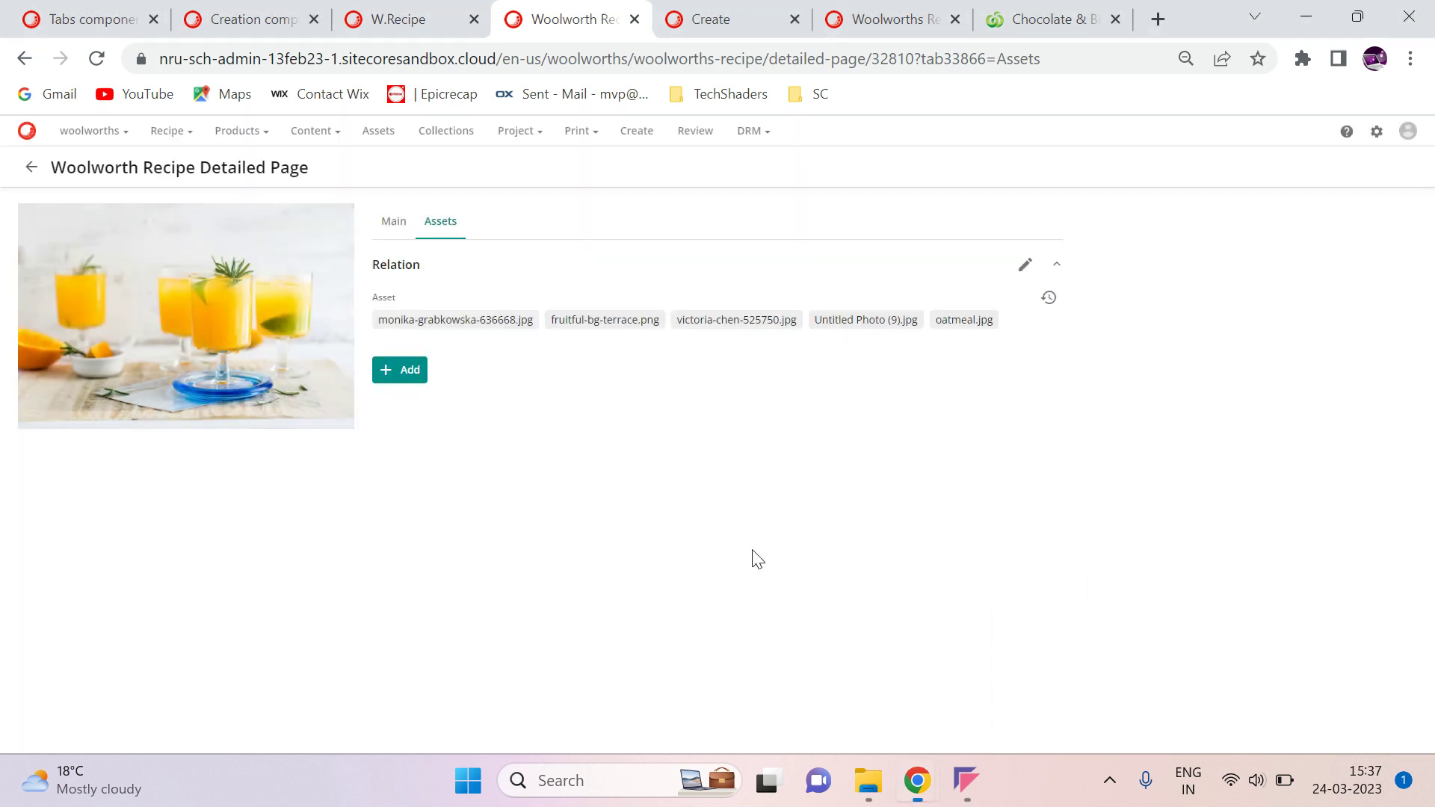
- Reload the Woolworth recipe page to check for the new asset in the Asset relation list
{"action": "left_click", "coordinate": [91, 59]}
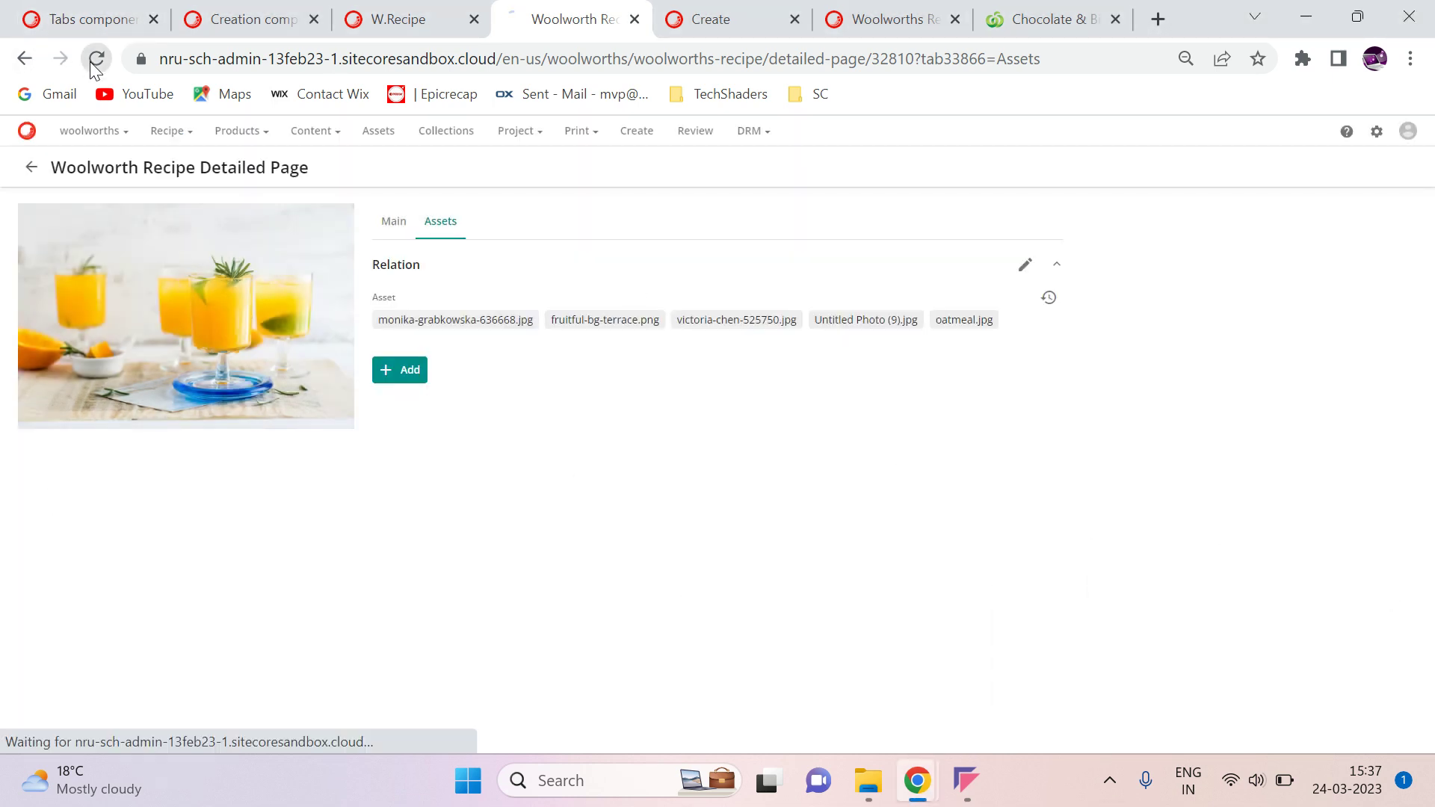